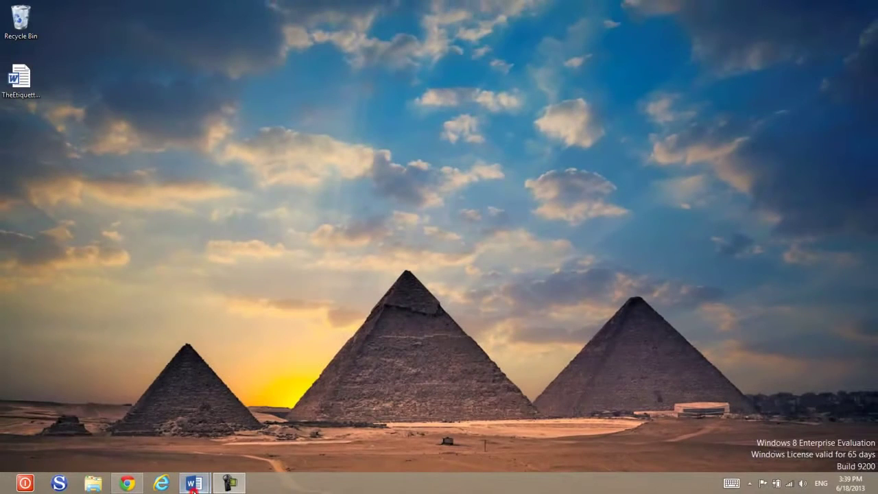
# Step: Place WordLabSevenInstructions.docx on the right half of the screen and WordLabSevenStartingFile.docx on the left half
pyautogui.moveTo(193, 483)
pyautogui.click(235, 431)
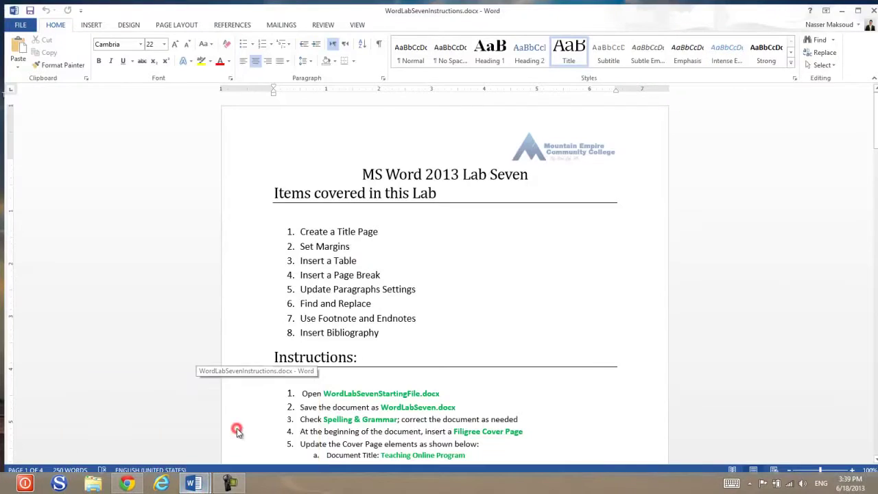
pyautogui.moveTo(398, 6); pyautogui.dragTo(877, 118)
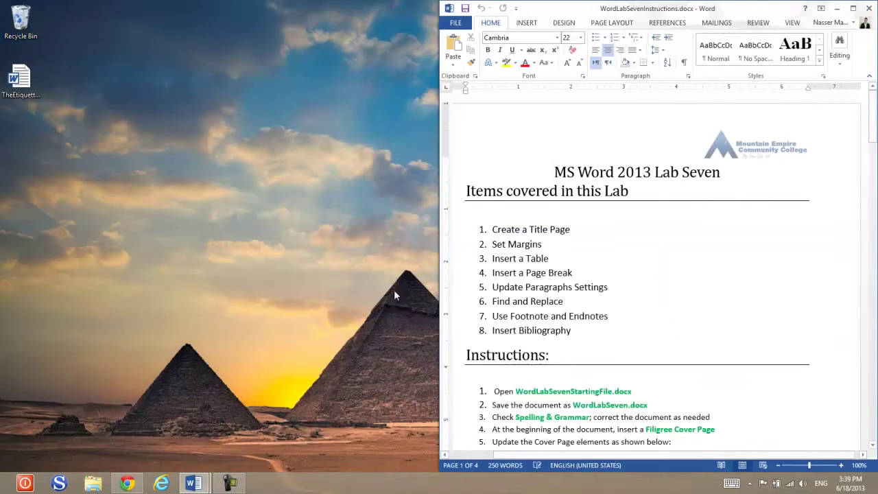
pyautogui.moveTo(194, 484)
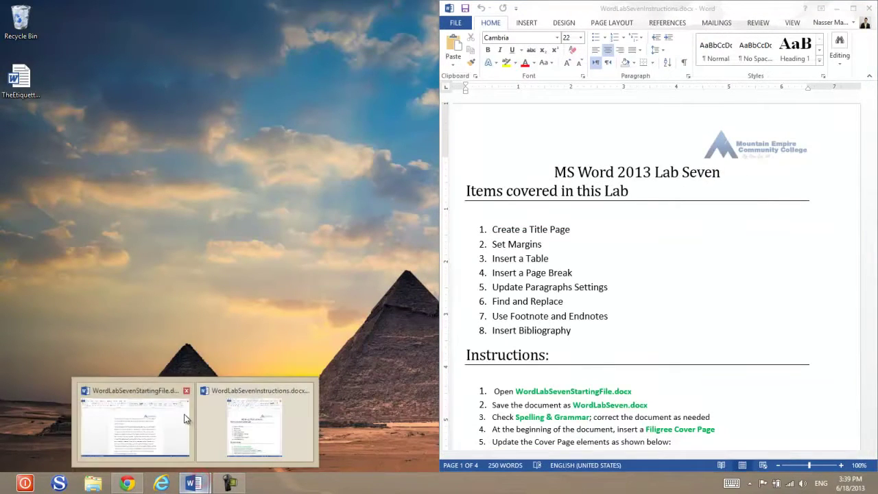
pyautogui.click(178, 412)
pyautogui.moveTo(387, 6); pyautogui.dragTo(1, 147)
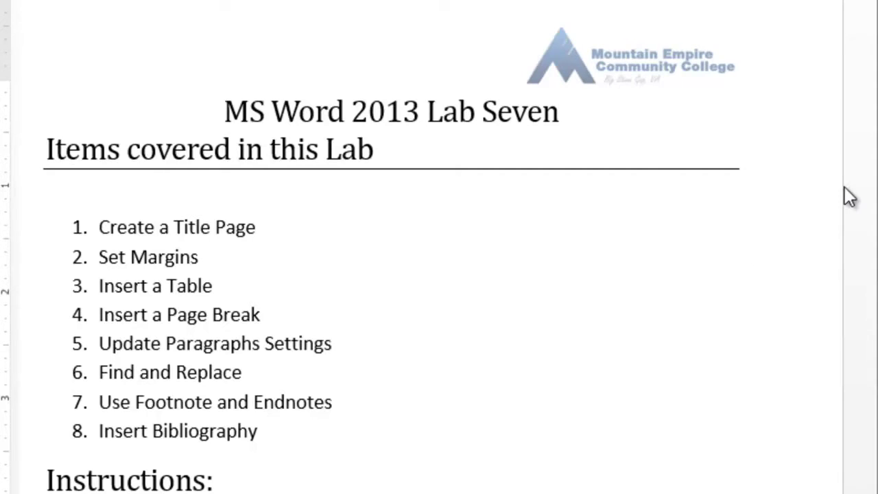
# Step: Read the covered items and the first numbered steps in the lab instructions document
pyautogui.click(791, 102)
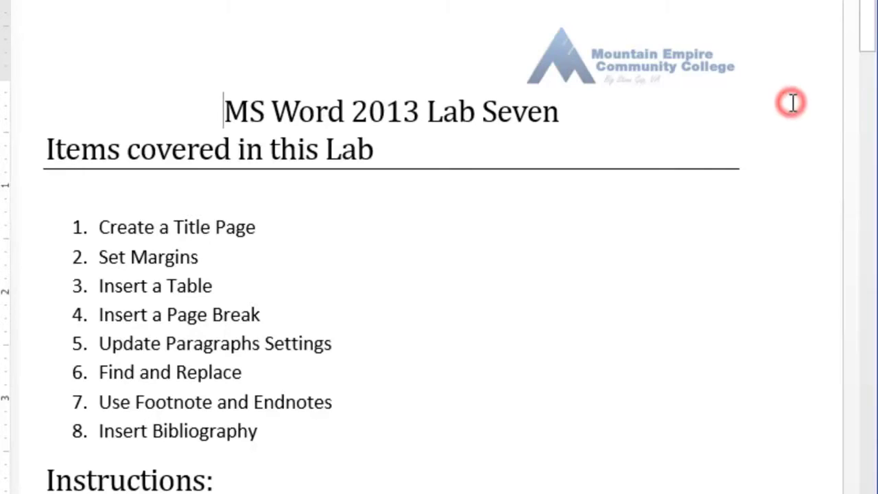
pyautogui.click(695, 135)
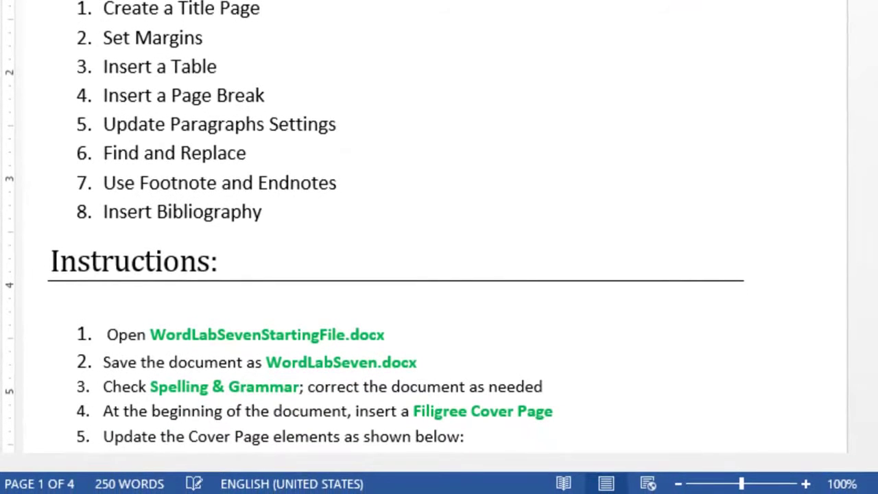
pyautogui.scroll(-1, 439, 226)
pyautogui.moveTo(870, 36)
pyautogui.mouseDown()
pyautogui.moveTo(869, 103)
pyautogui.moveTo(870, 52)
pyautogui.mouseUp()
pyautogui.moveTo(870, 271); pyautogui.dragTo(869, 263)
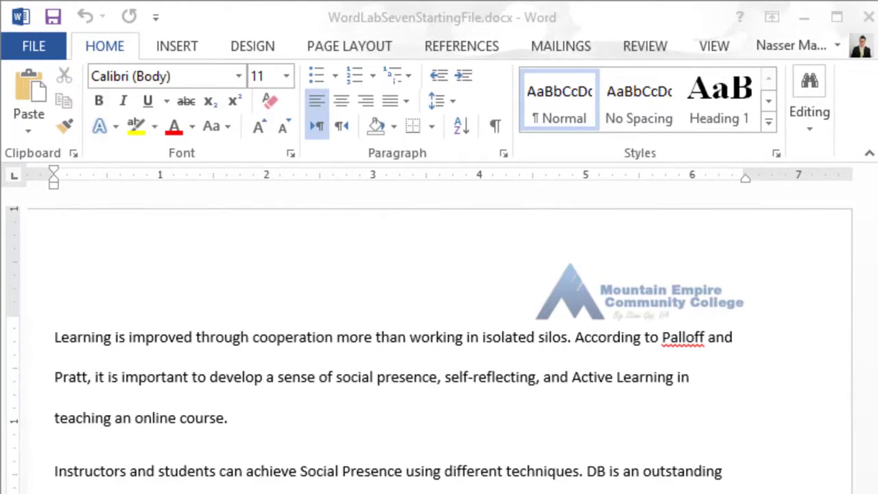
# Step: Save a copy of the starting file as WordLabSeven.docx in the MSWordLabs folder
pyautogui.click(27, 44)
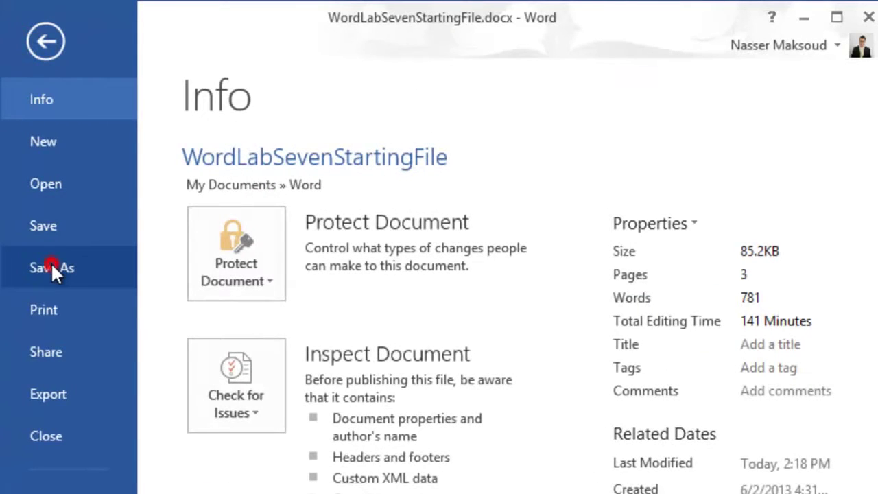
pyautogui.click(51, 266)
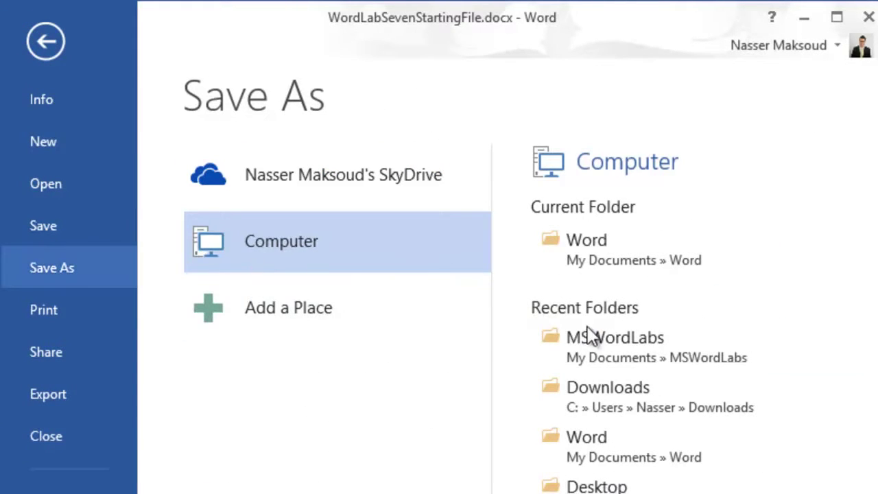
pyautogui.click(621, 341)
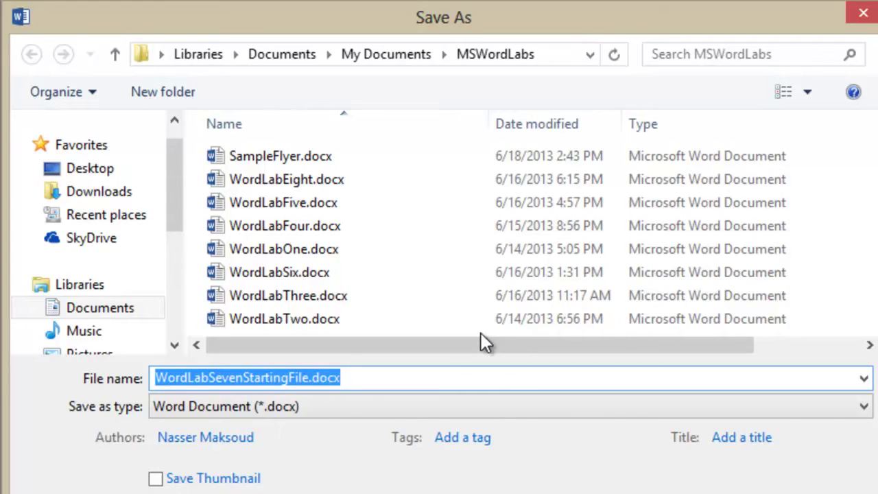
pyautogui.click(310, 378)
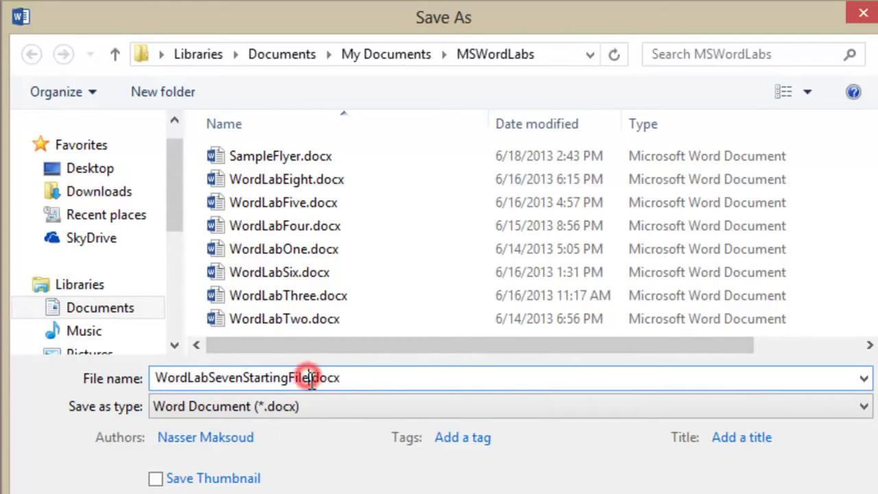
pyautogui.press('BackSpace')
pyautogui.press('BackSpace')
pyautogui.press('BackSpace')
pyautogui.press('BackSpace')
pyautogui.press('BackSpace')
pyautogui.press('BackSpace')
pyautogui.press('BackSpace')
pyautogui.press('BackSpace')
pyautogui.press('BackSpace')
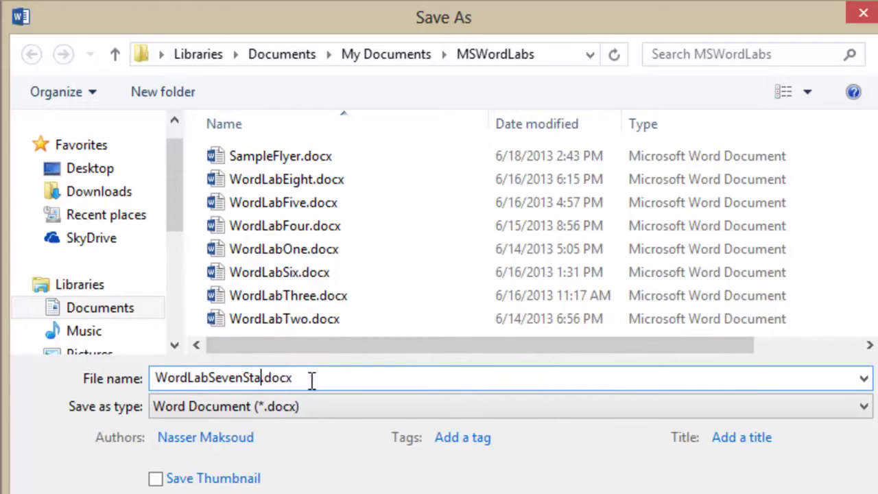
pyautogui.press('BackSpace')
pyautogui.press('BackSpace')
pyautogui.press('BackSpace')
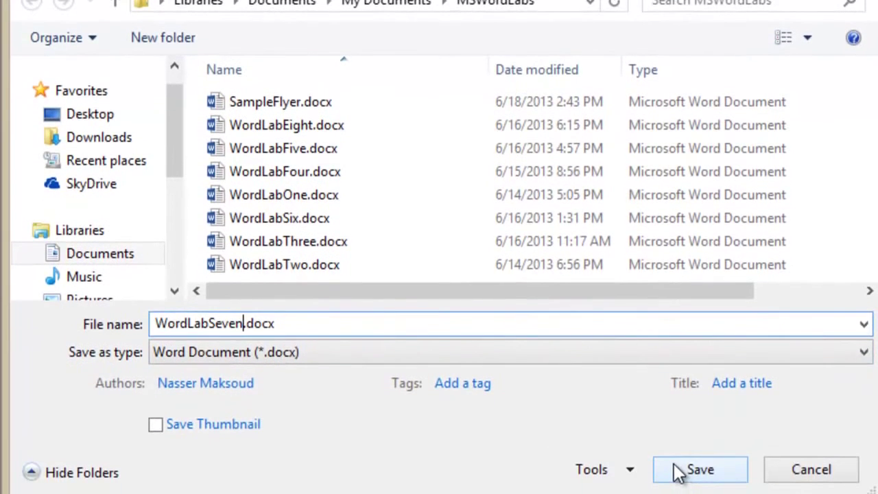
pyautogui.click(677, 472)
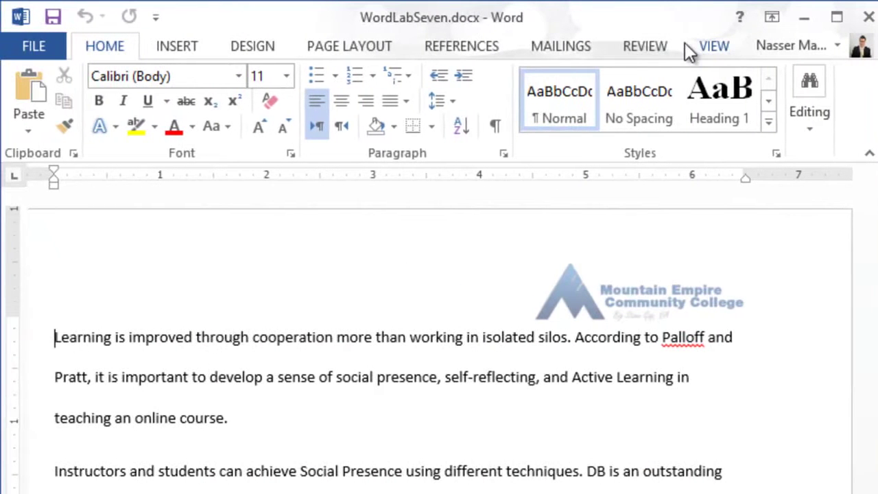
# Step: Start the spelling and grammar check on WordLabSeven.docx and resume it at the flagged word in the first paragraph
pyautogui.click(656, 45)
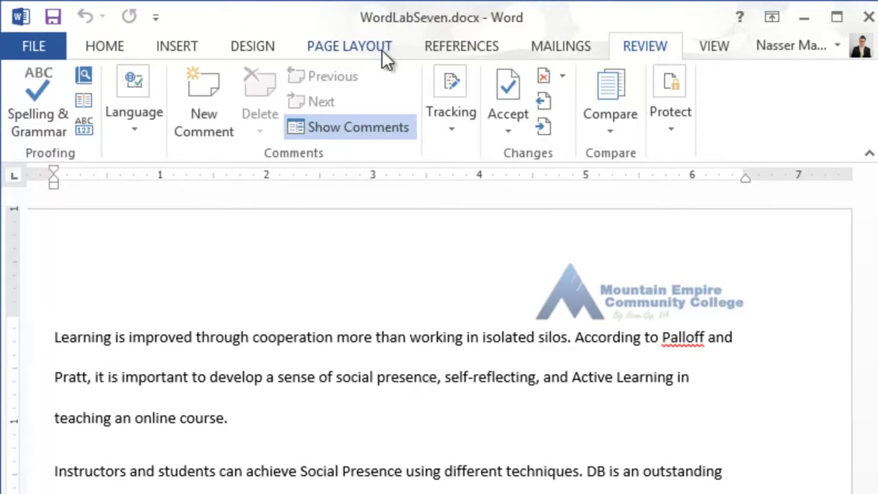
pyautogui.click(24, 92)
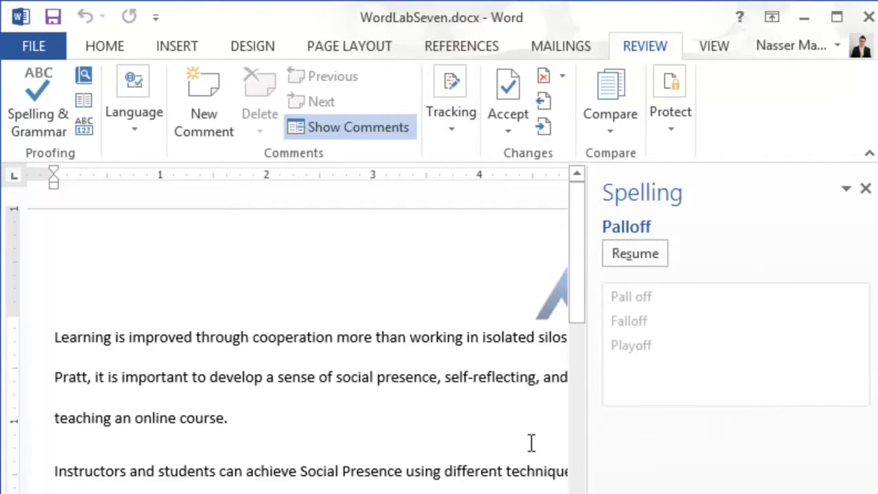
pyautogui.moveTo(528, 443); pyautogui.dragTo(856, 223)
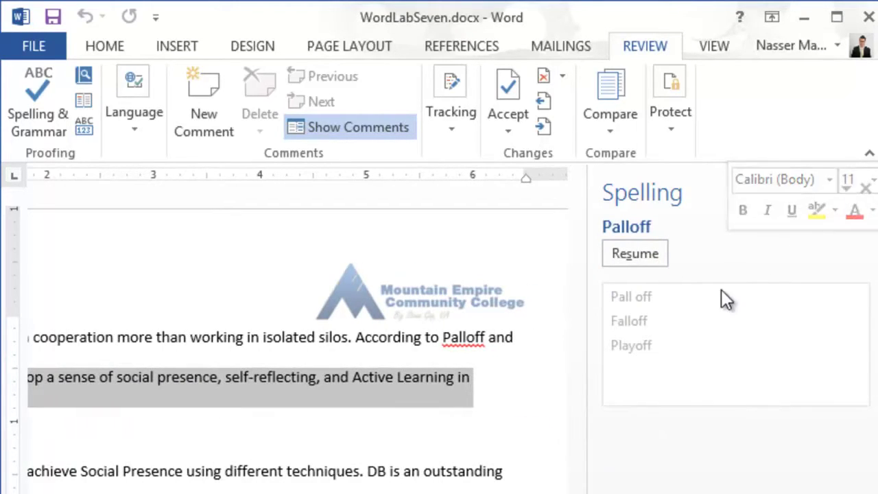
pyautogui.click(639, 253)
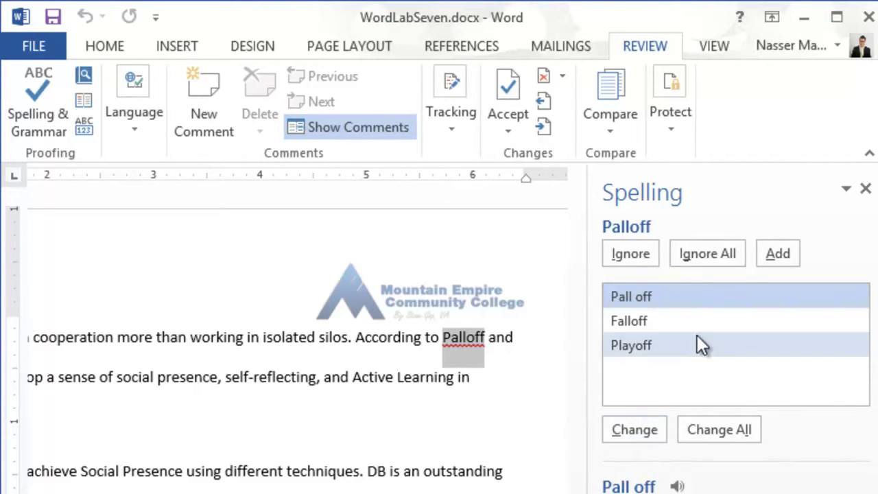
# Step: Ignore the flagged author surname in the first paragraph and continue the check through the rest of the document
pyautogui.click(644, 319)
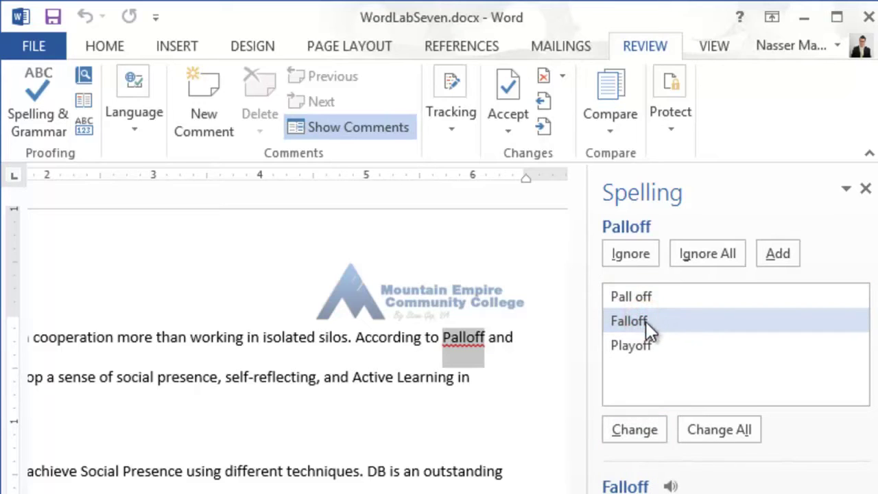
pyautogui.click(642, 343)
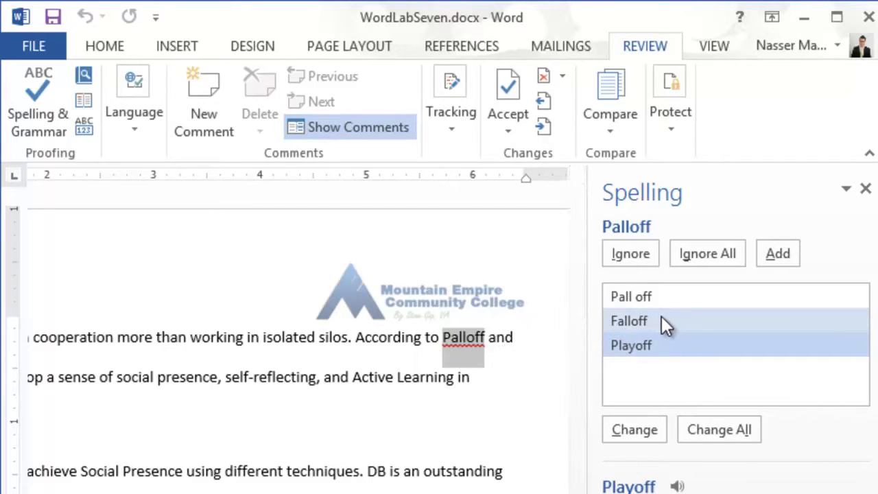
pyautogui.click(633, 253)
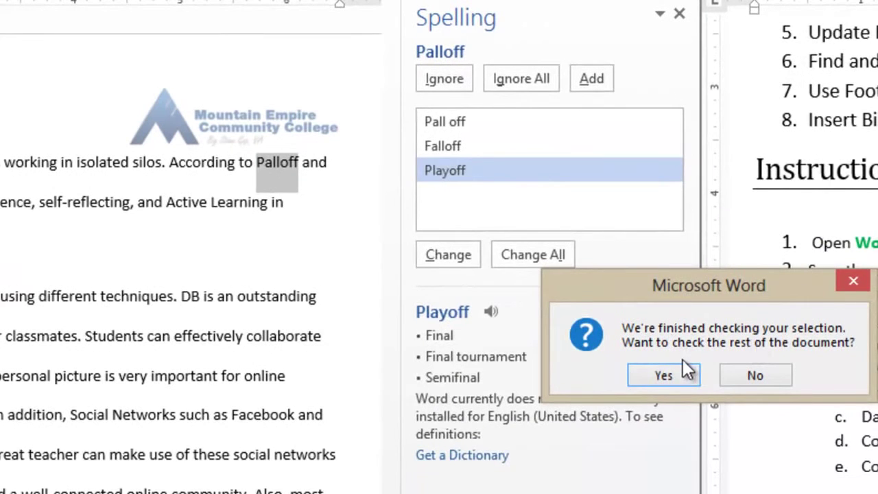
pyautogui.click(664, 376)
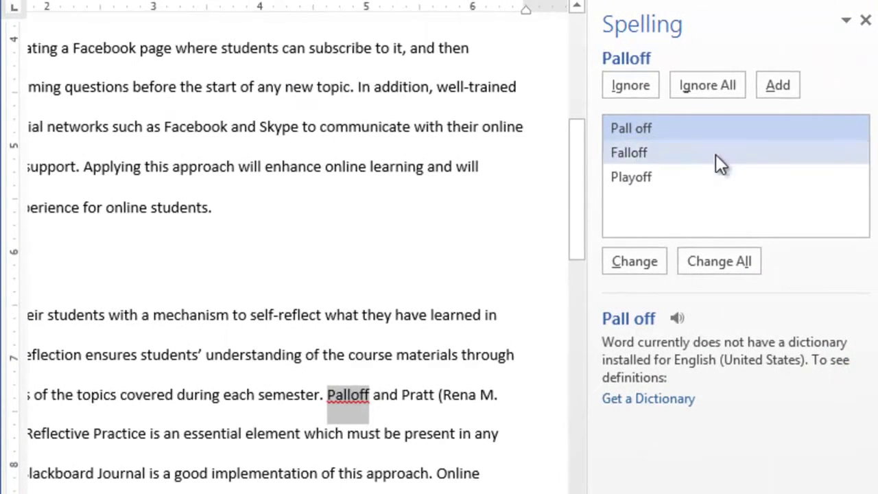
# Step: Ignore the three remaining flagged author surnames and finish the spelling and grammar check
pyautogui.click(636, 85)
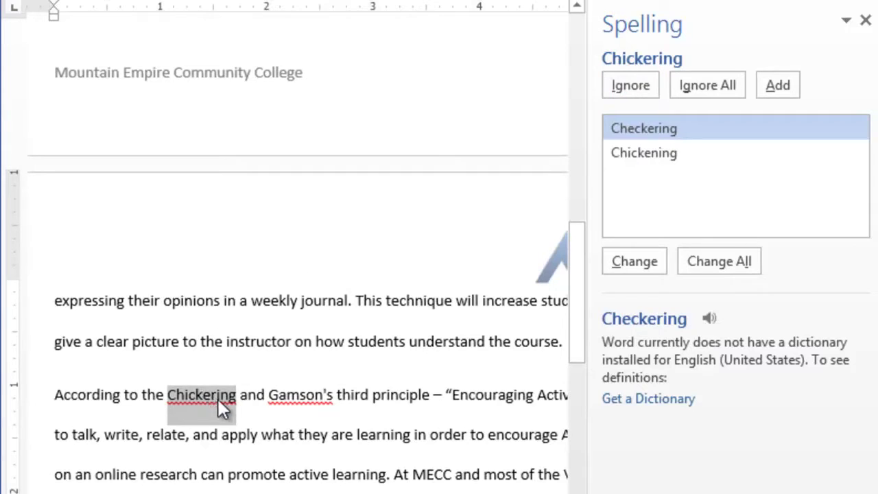
pyautogui.click(622, 86)
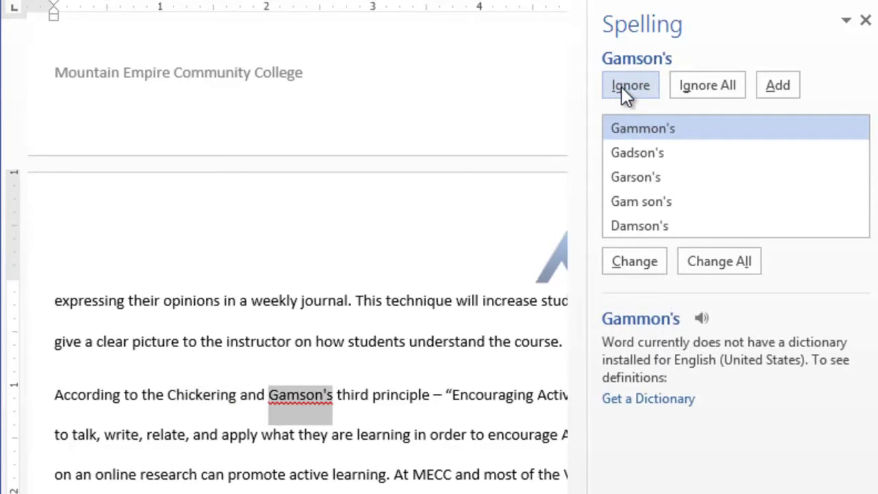
pyautogui.click(622, 87)
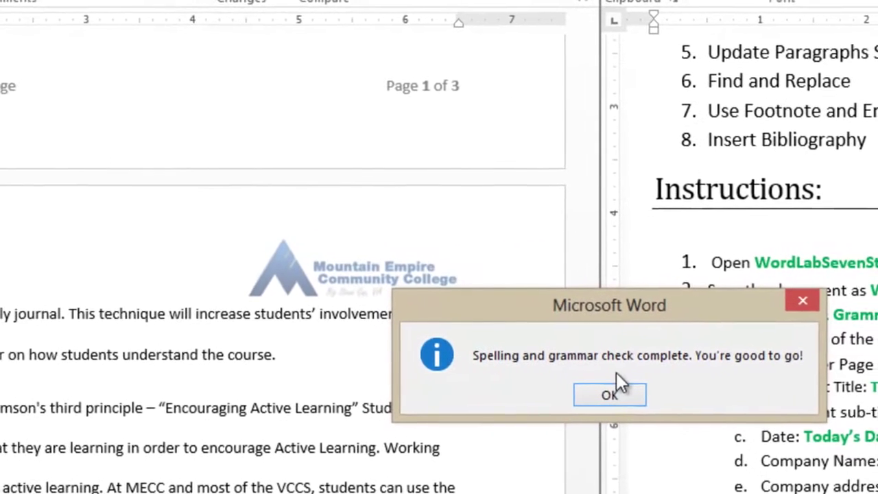
pyautogui.click(788, 387)
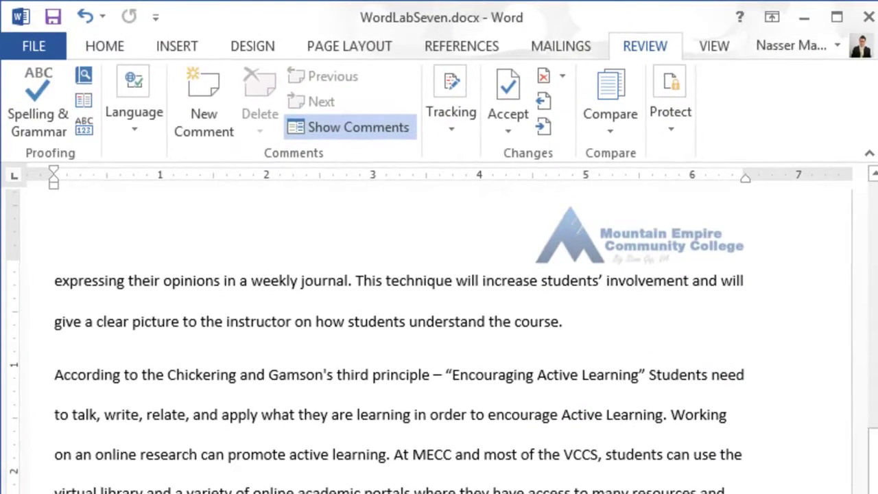
# Step: Insert the built-in Filigree cover page at the beginning of the document
pyautogui.hotkey('ctrl', 'Home')
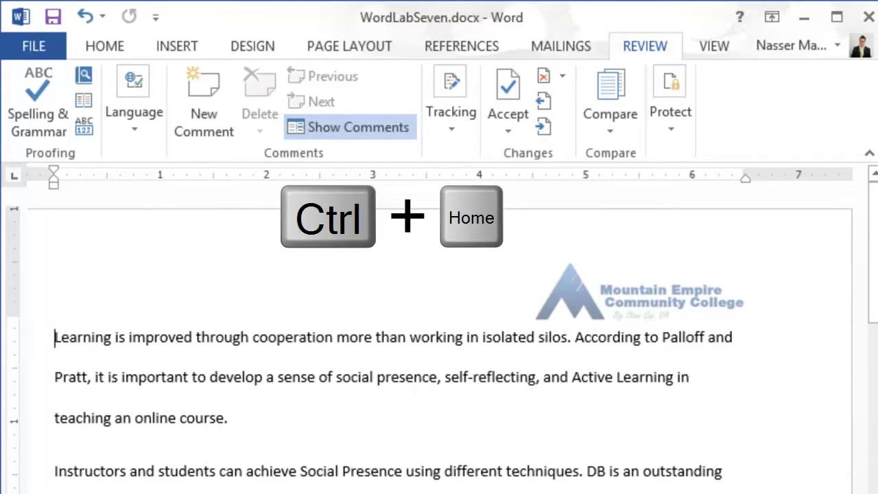
pyautogui.click(53, 337)
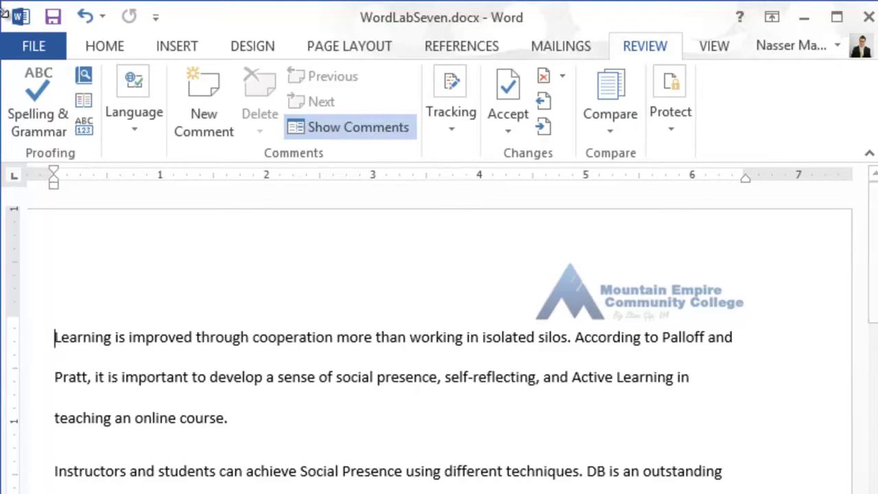
pyautogui.click(190, 53)
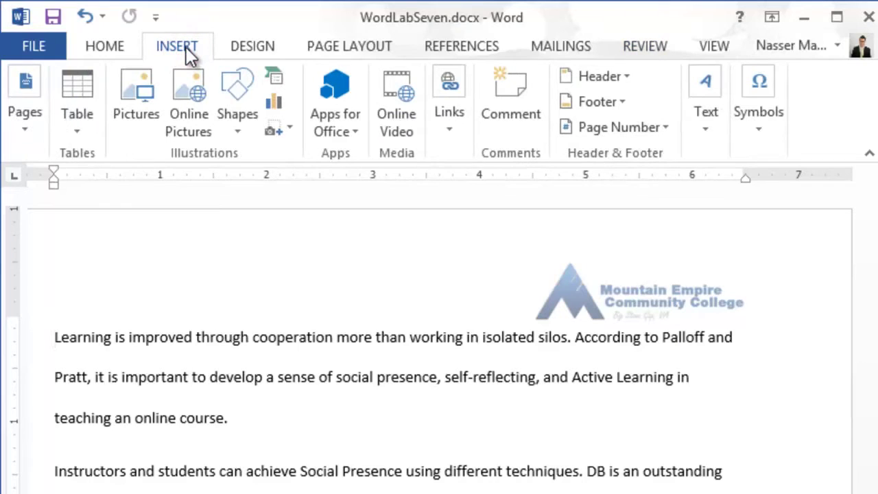
pyautogui.click(23, 130)
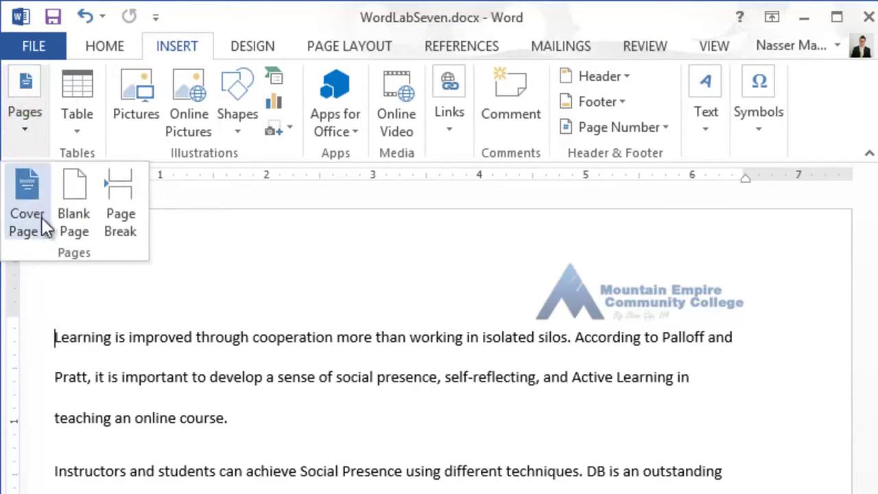
pyautogui.click(42, 227)
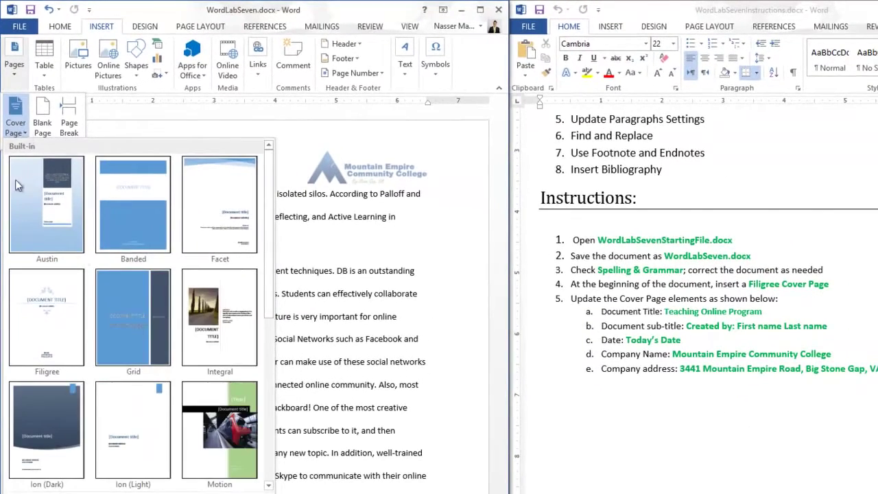
pyautogui.click(45, 319)
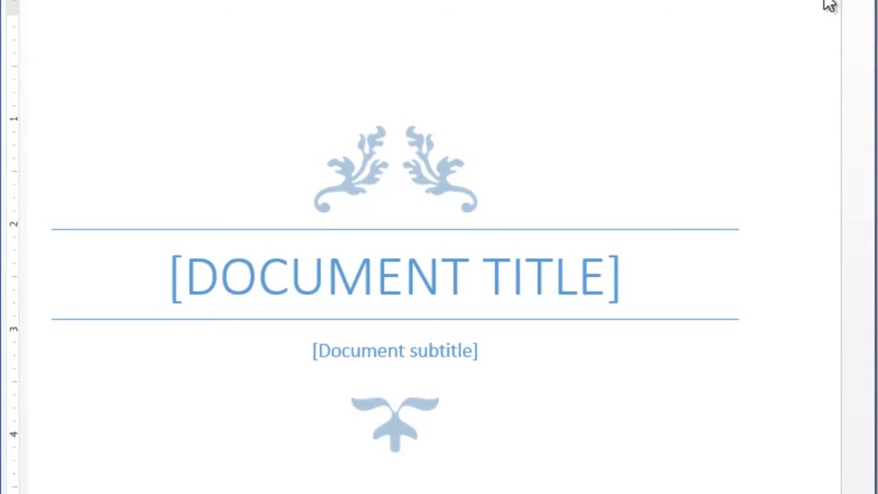
# Step: Examine the new cover page's placeholders for title, subtitle, date, company name and company address
pyautogui.scroll(-5, 874, 41)
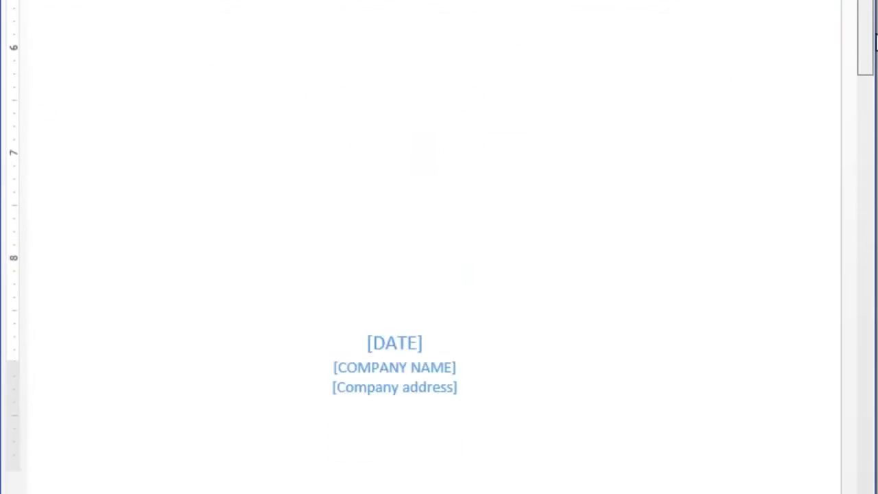
pyautogui.scroll(-3, 876, 41)
pyautogui.scroll(5, 875, 41)
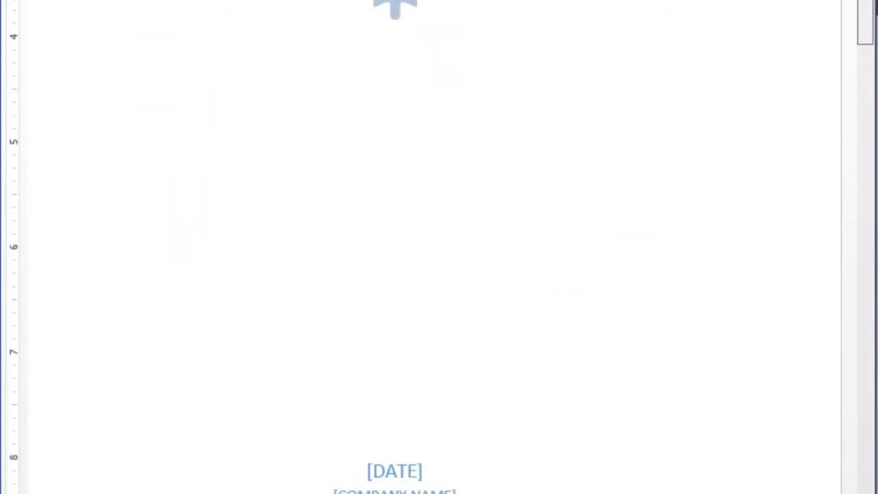
pyautogui.scroll(5, 875, 41)
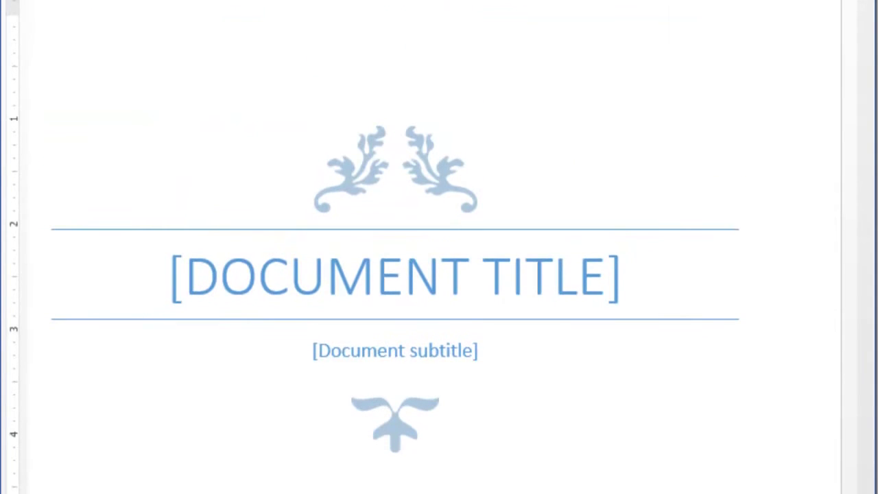
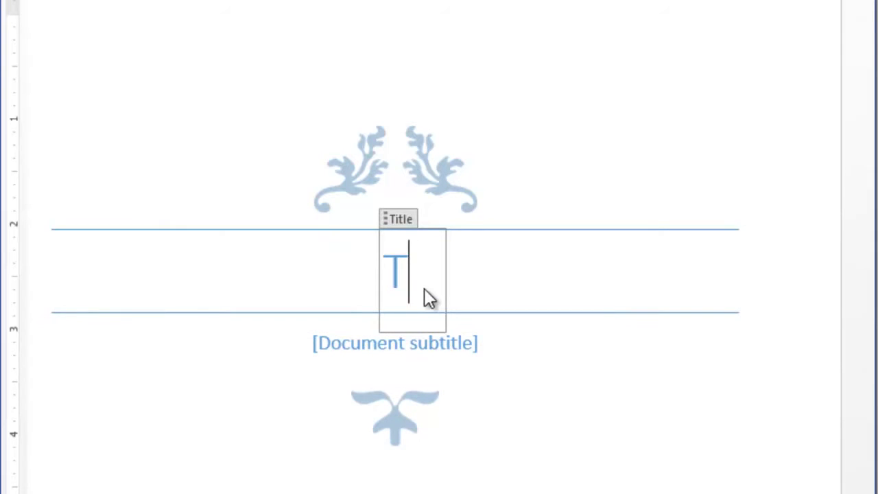
# Step: Fill in the cover page's document title as TEACHING ONLINE PROGRAM
pyautogui.write('IN')
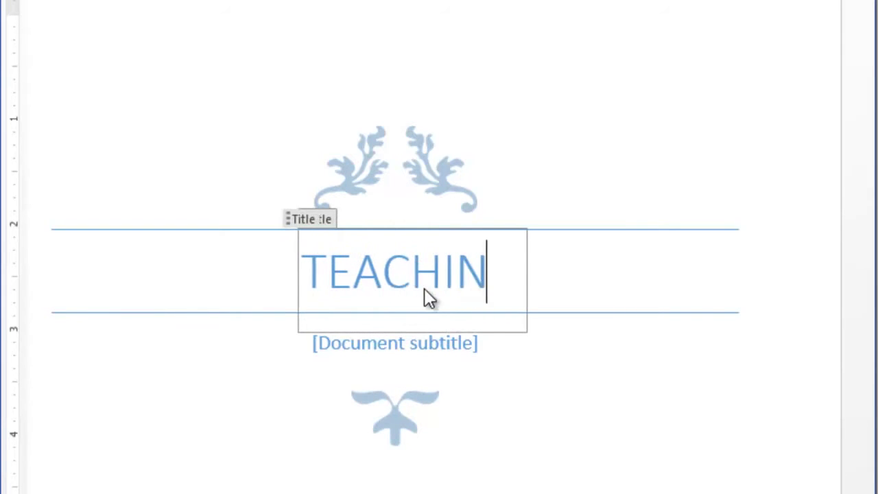
pyautogui.write('G ONLIN')
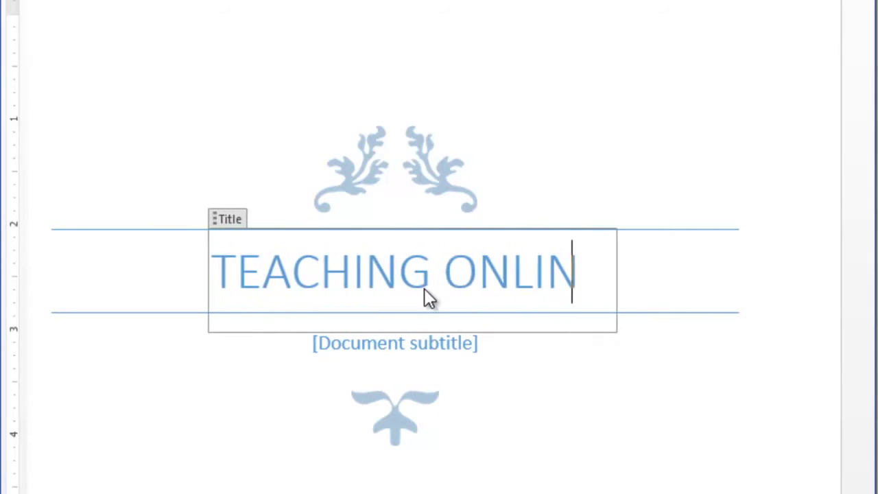
pyautogui.write('E PROGRAM')
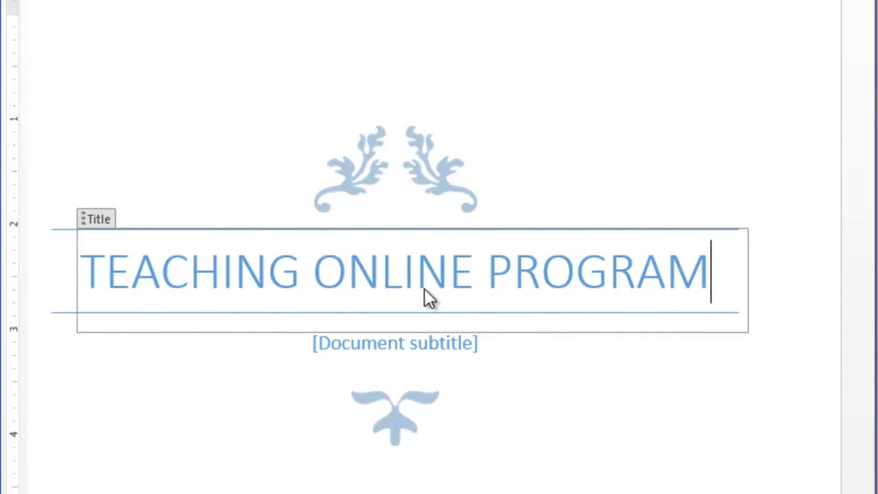
# Step: Fill in the cover page's subtitle with "Created by:" followed by the author's full name
pyautogui.click(448, 346)
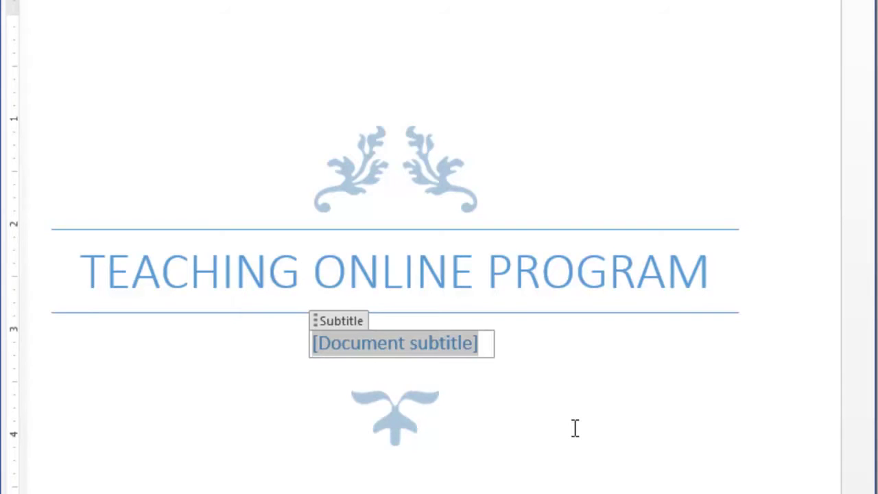
pyautogui.write('Creat')
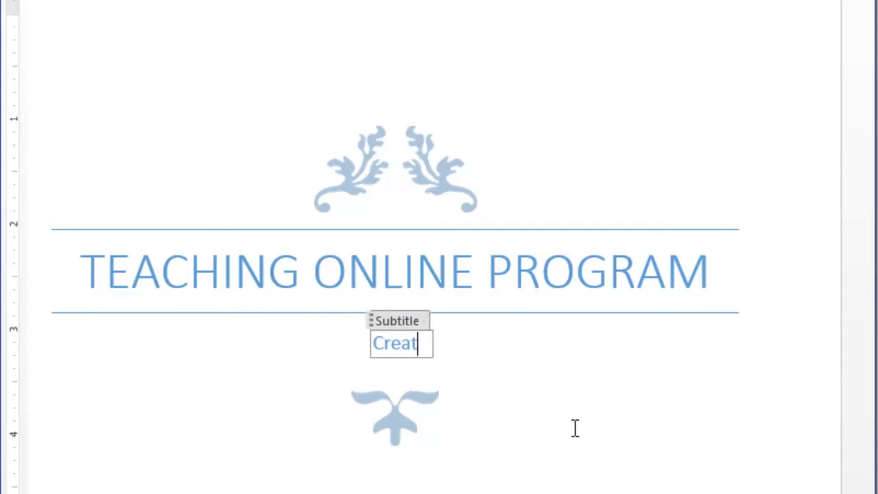
pyautogui.write('ed b')
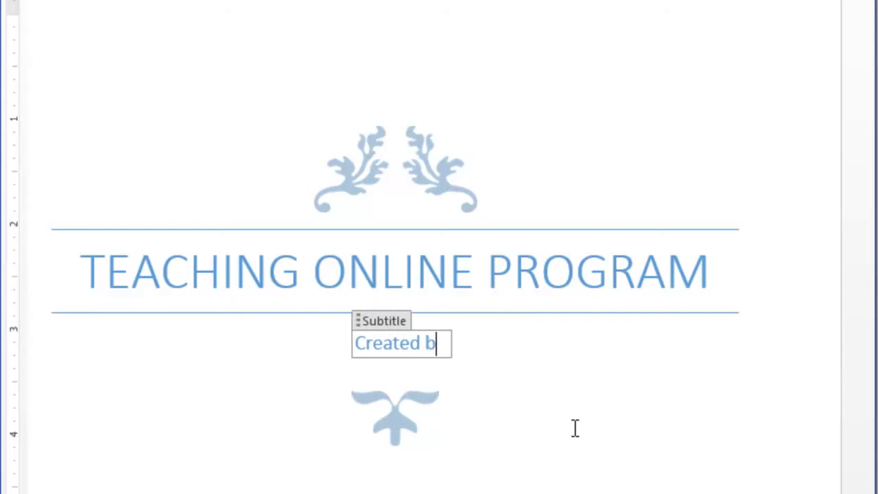
pyautogui.write('y: N')
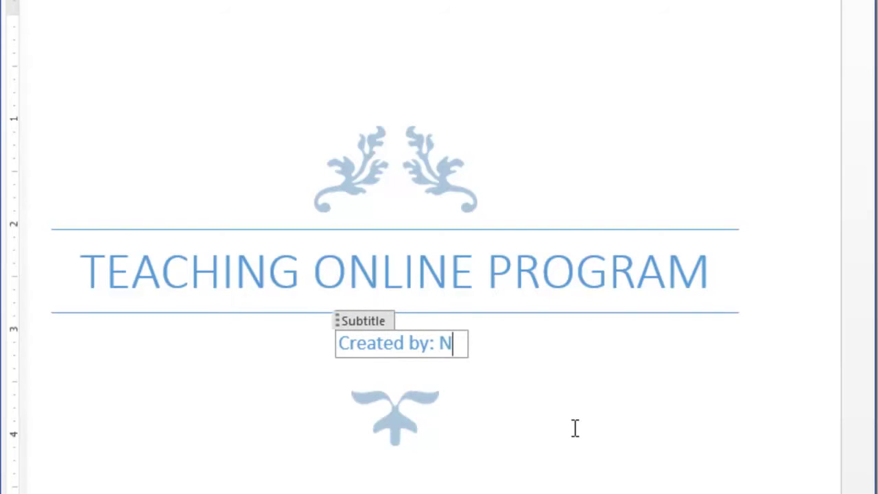
pyautogui.write('asser Maksoud')
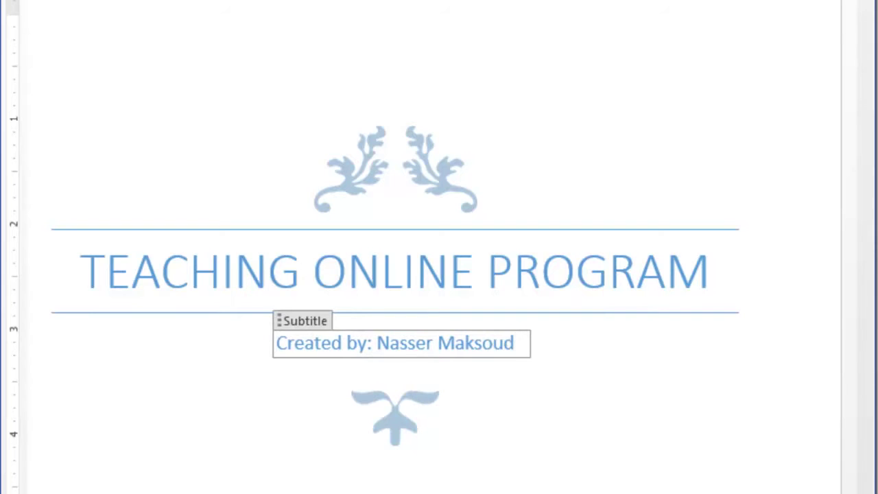
# Step: Set the cover page's date to today's date, June 18, 2013
pyautogui.scroll(-15, 775, 74)
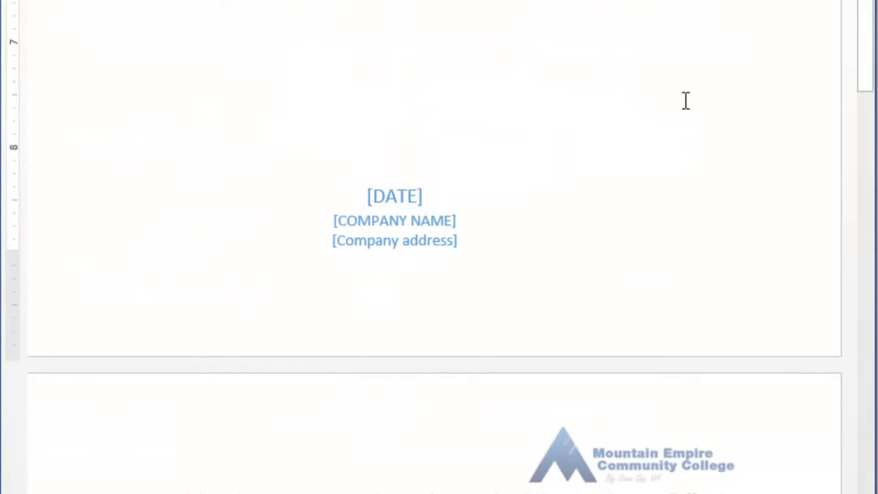
pyautogui.click(405, 194)
pyautogui.click(453, 200)
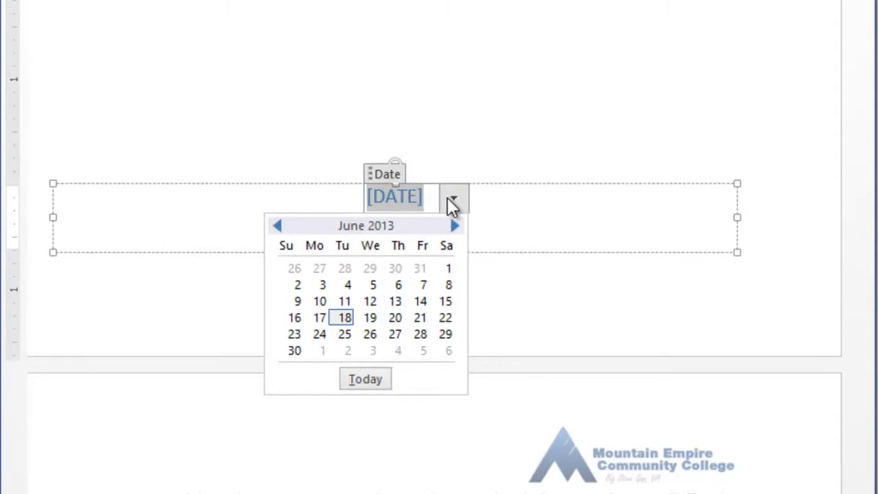
pyautogui.click(377, 380)
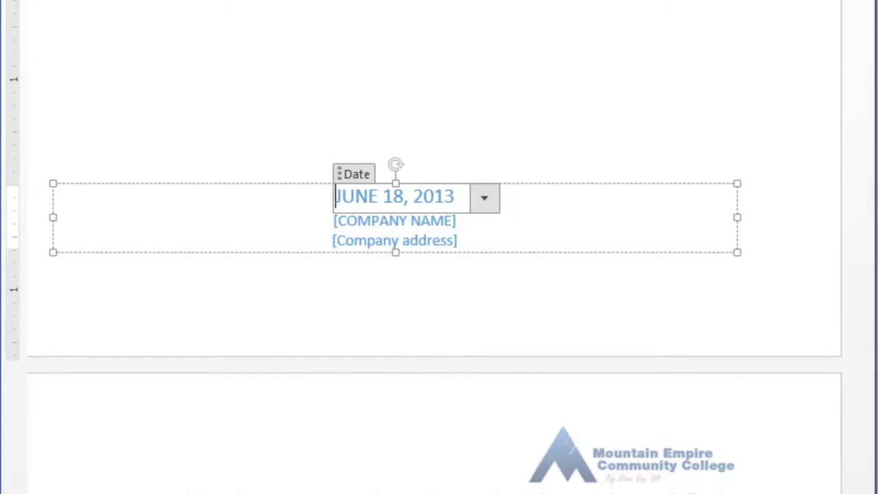
# Step: Fill in the cover page's company name as MOUNTAIN EMPIRE COMMUNITY COLLEGE
pyautogui.click(441, 222)
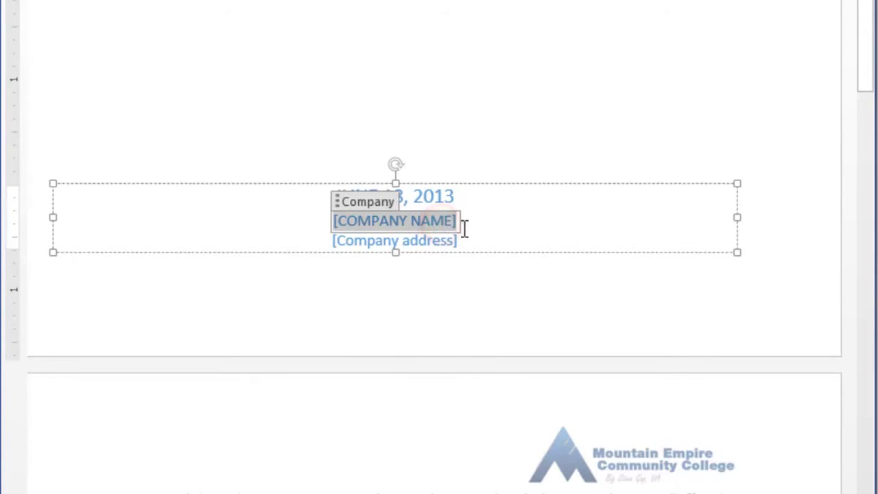
pyautogui.write('MOUNTAIN ')
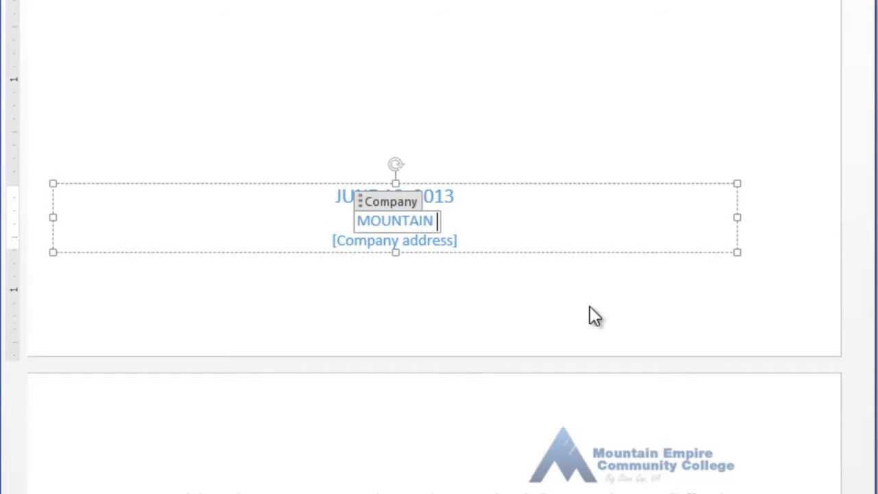
pyautogui.write('EMPIRE COMMUNITY COLLEGE')
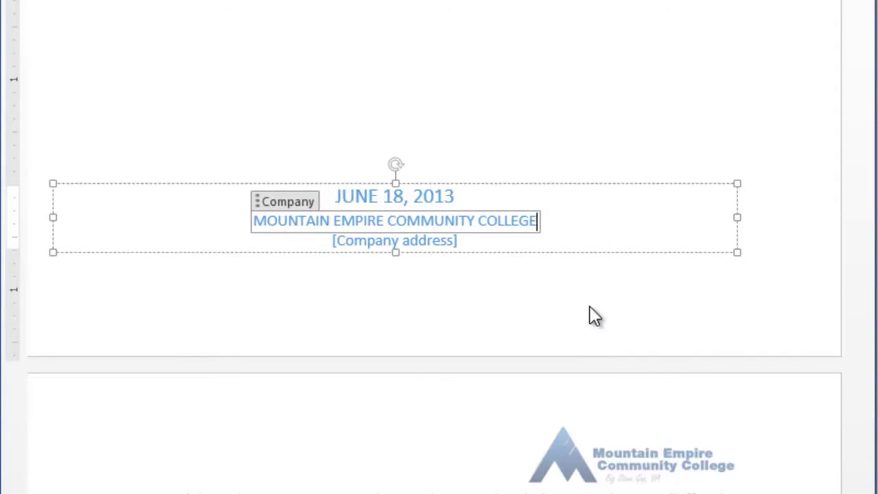
# Step: Fill in the cover page's company address with the college's full street address, town, state and ZIP code
pyautogui.click(439, 241)
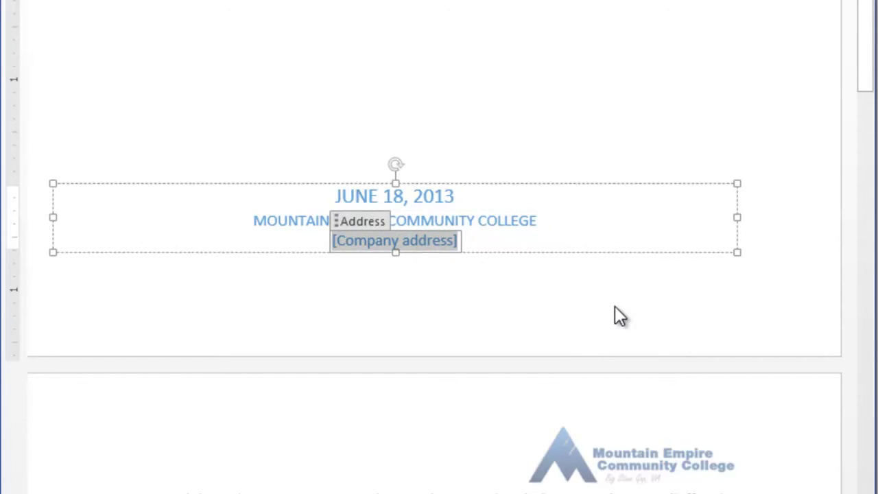
pyautogui.write('3441')
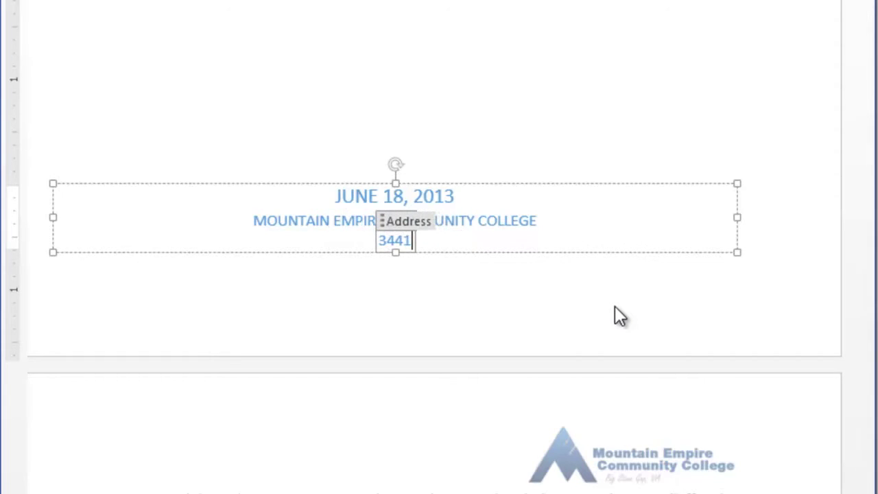
pyautogui.write(' Mountain Empire ')
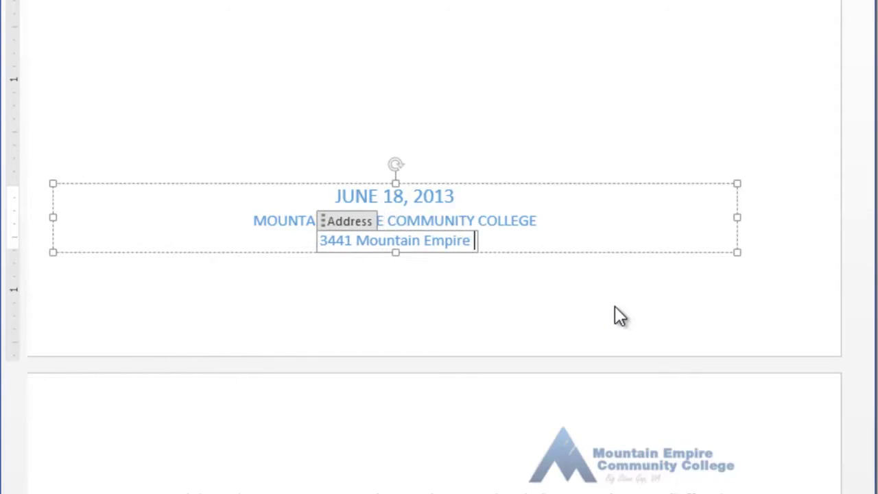
pyautogui.write('Road')
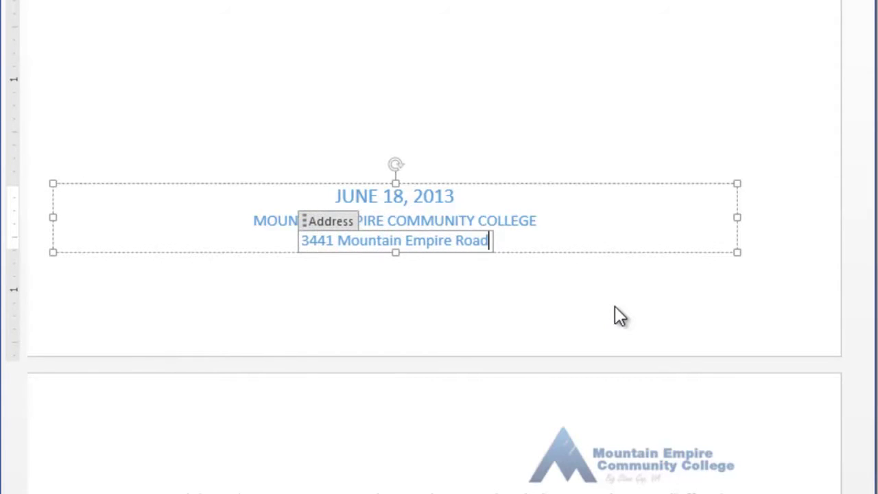
pyautogui.write(', Big ST')
pyautogui.press('BackSpace')
pyautogui.write('tone')
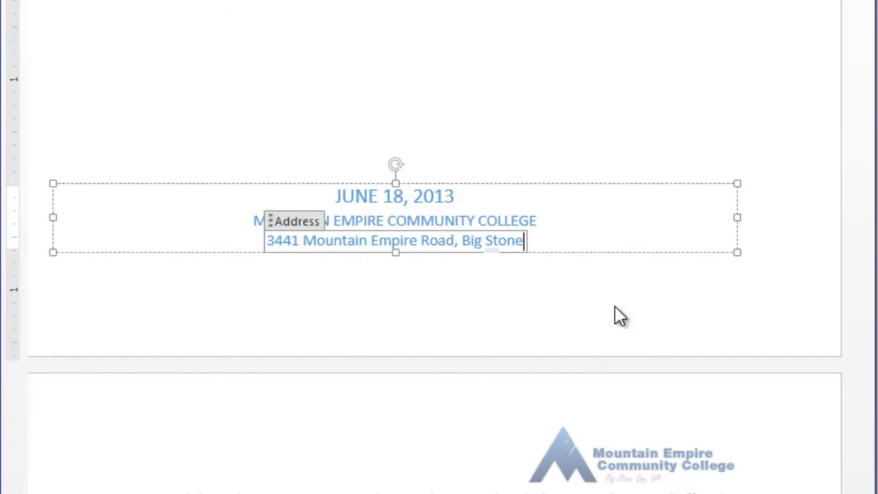
pyautogui.write(' Gap')
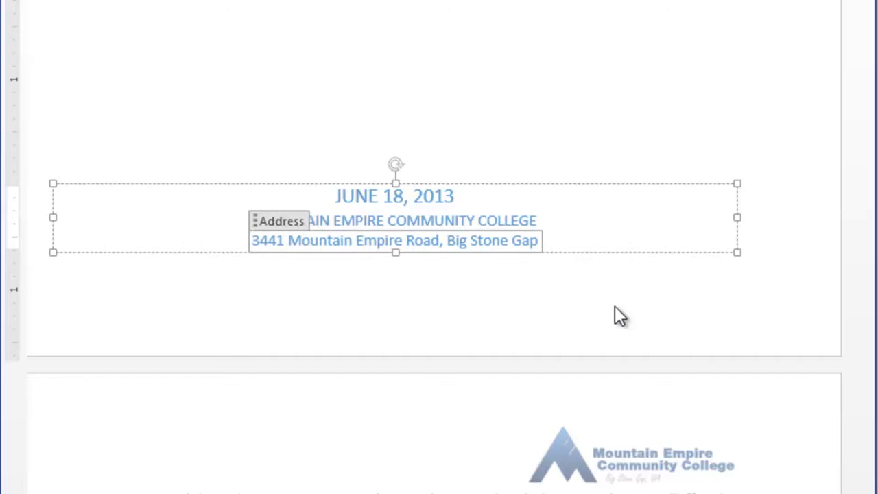
pyautogui.write(', VA')
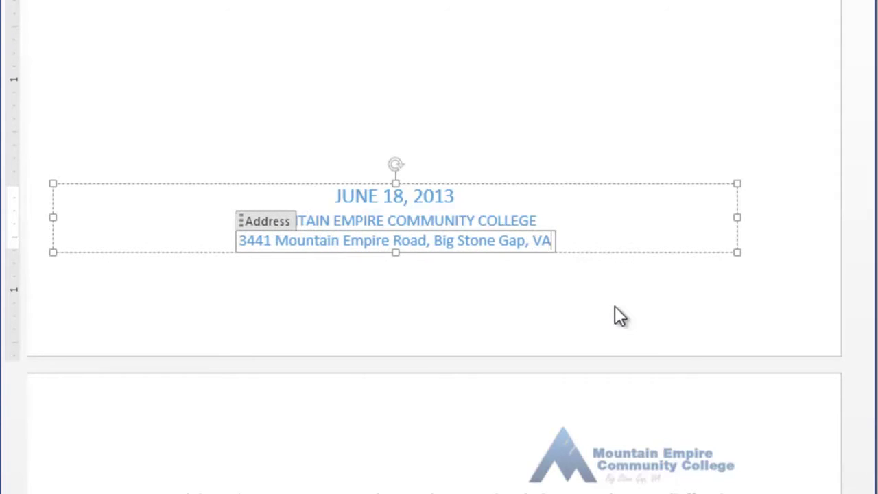
pyautogui.write('. 24219')
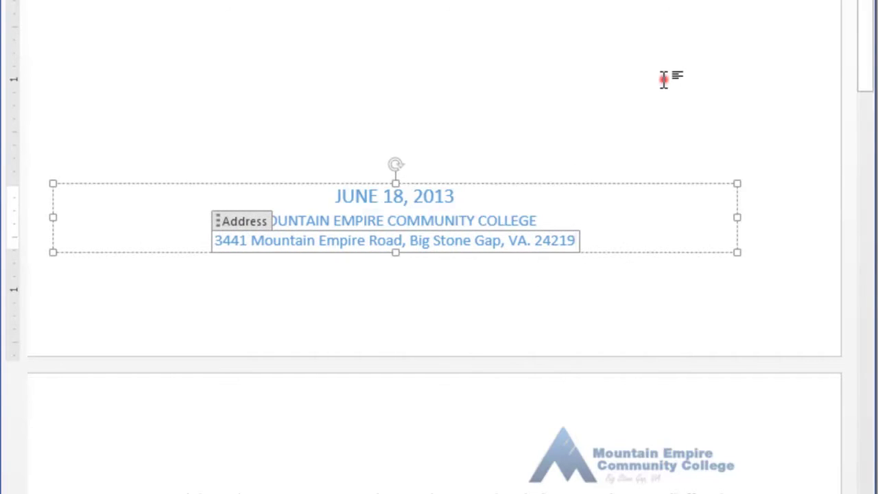
pyautogui.click(664, 80)
# Step: Read instruction 6 in the lab document, including the example field values for the Website source
pyautogui.scroll(3, 754, 82)
pyautogui.moveTo(863, 39); pyautogui.dragTo(872, 69)
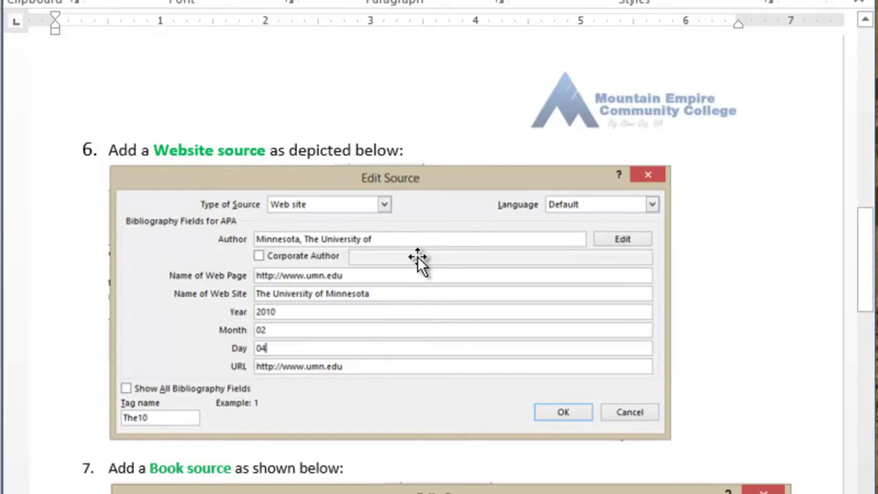
pyautogui.moveTo(154, 150); pyautogui.dragTo(264, 147)
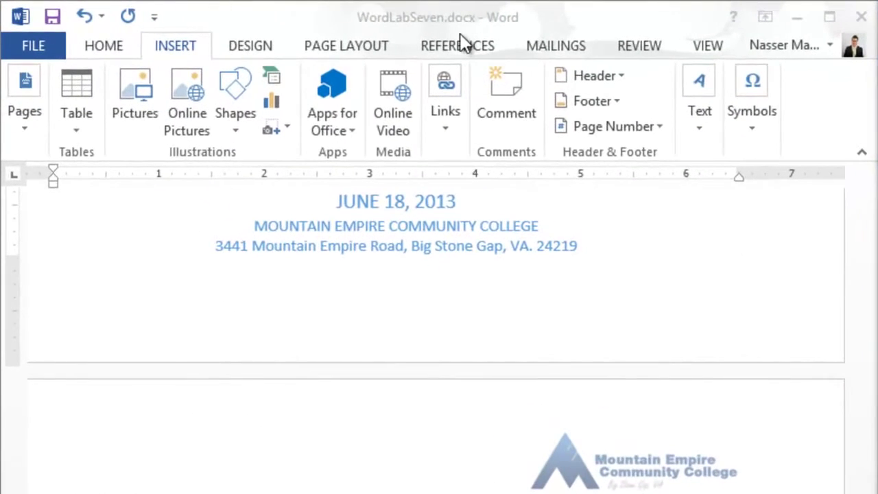
pyautogui.click(460, 45)
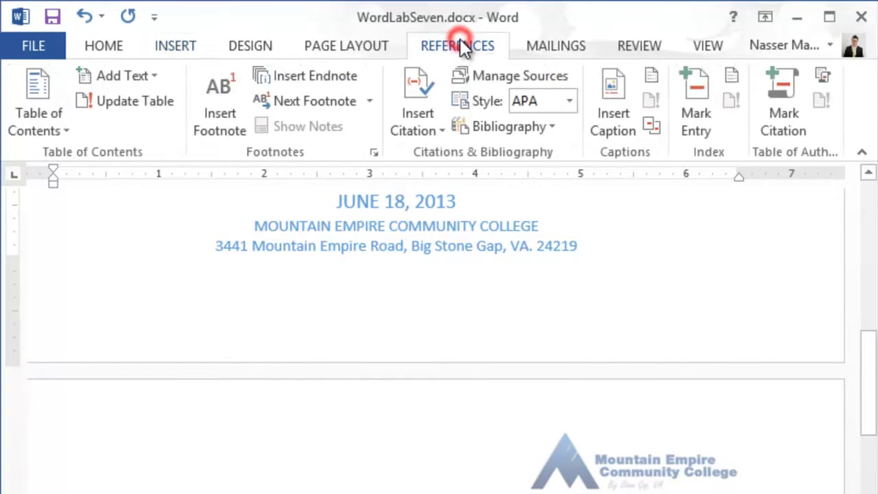
pyautogui.click(507, 77)
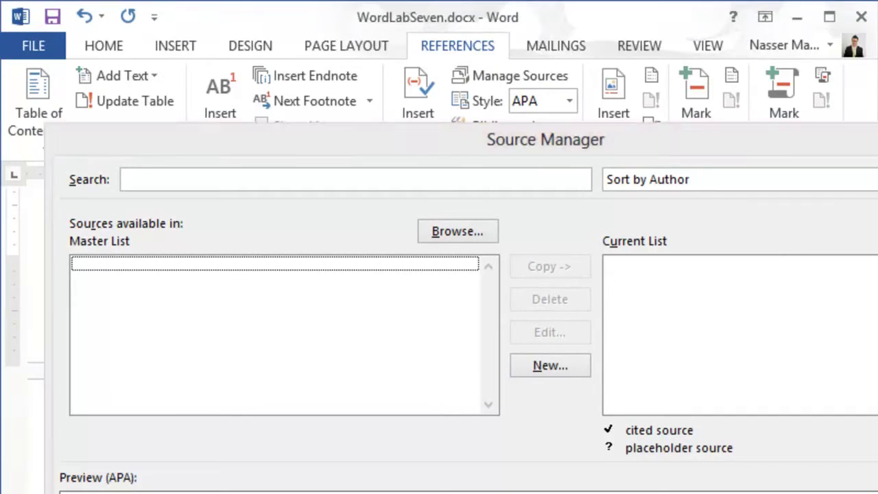
pyautogui.press('Escape')
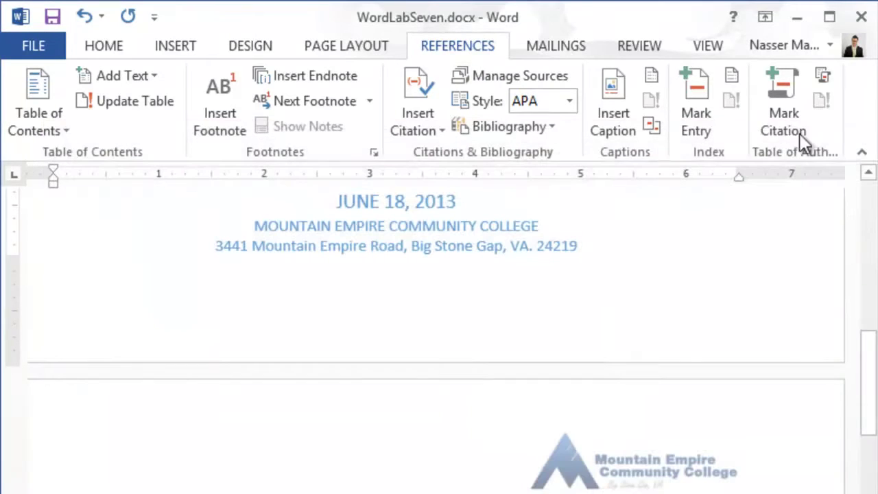
pyautogui.click(442, 129)
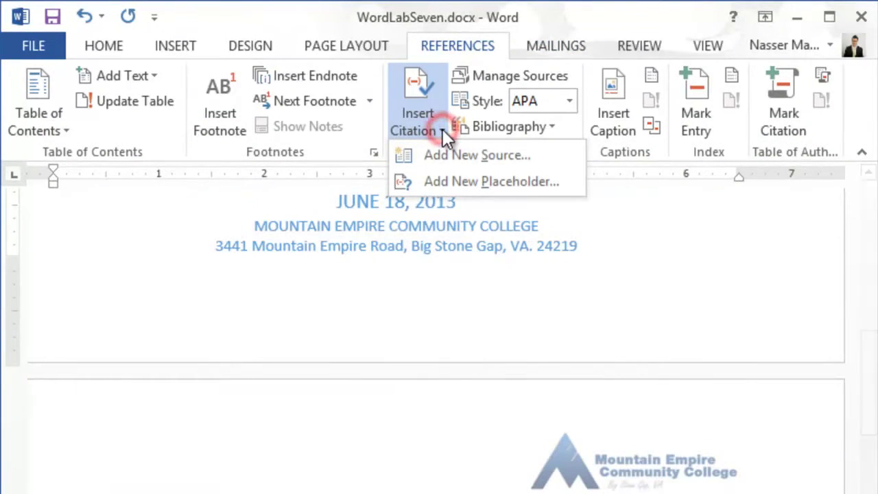
pyautogui.click(464, 154)
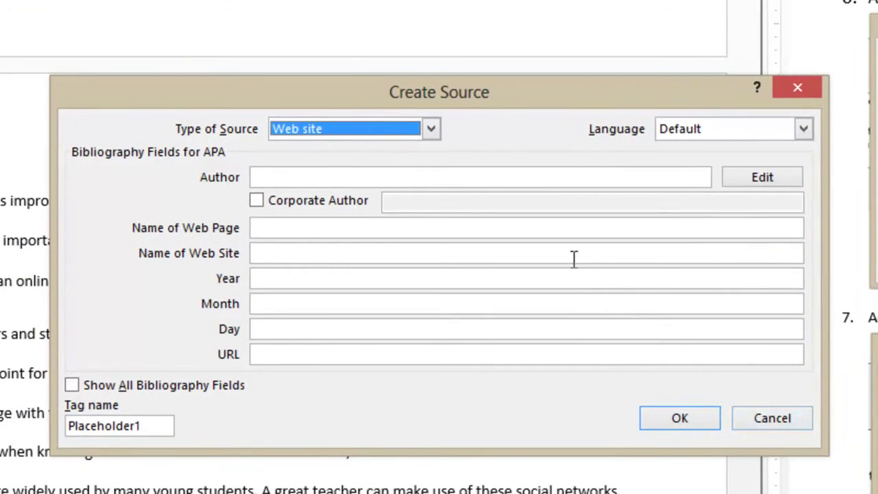
pyautogui.click(431, 128)
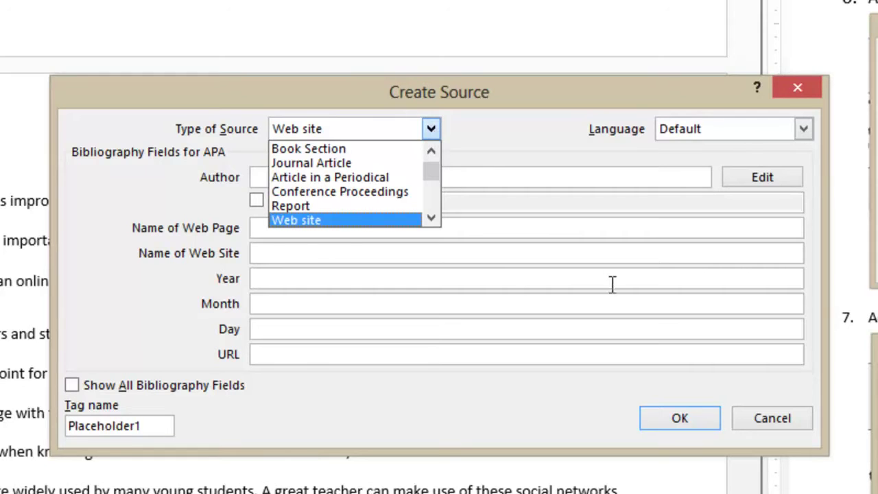
pyautogui.click(770, 417)
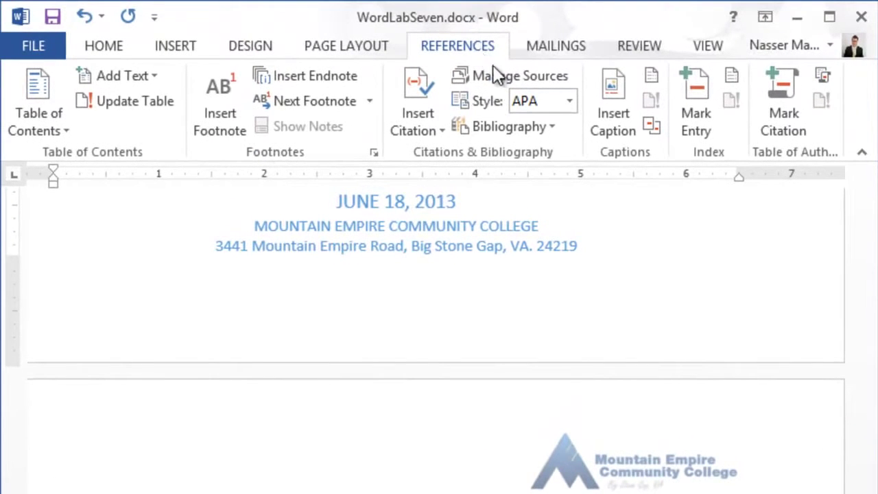
# Step: Start a new Web site source in the document's Source Manager
pyautogui.click(495, 71)
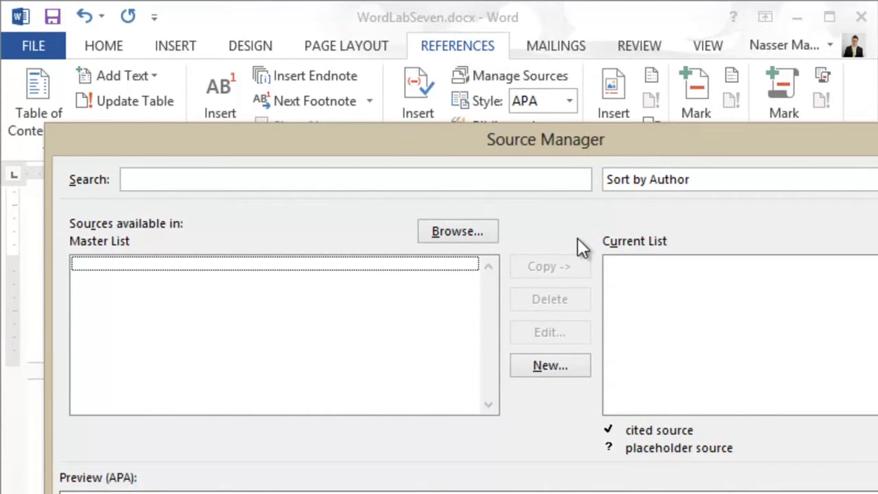
pyautogui.click(551, 365)
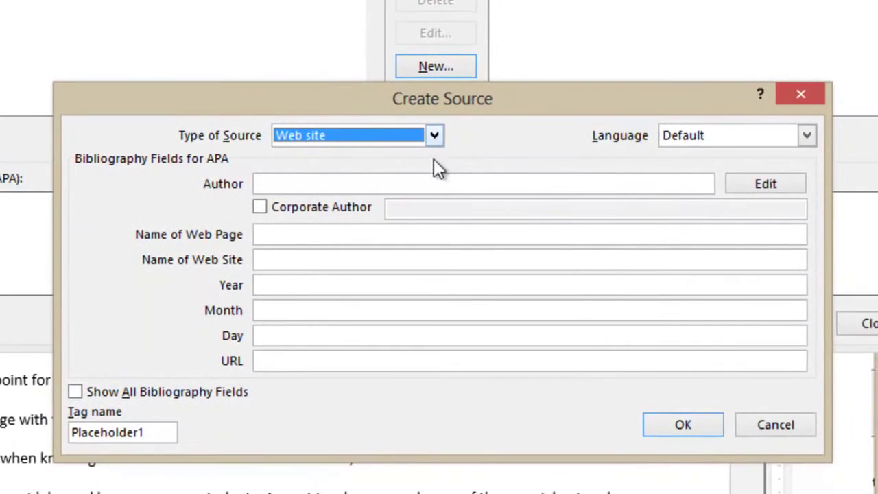
pyautogui.click(403, 183)
pyautogui.write('M')
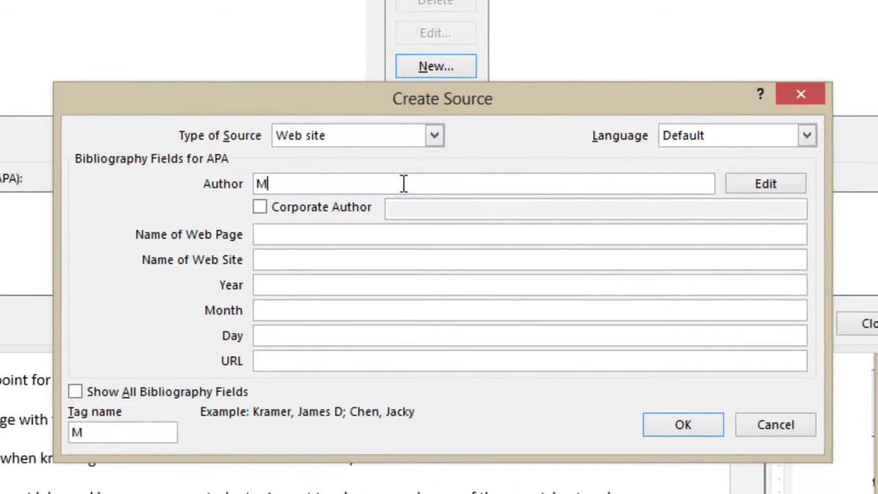
pyautogui.write('innesota')
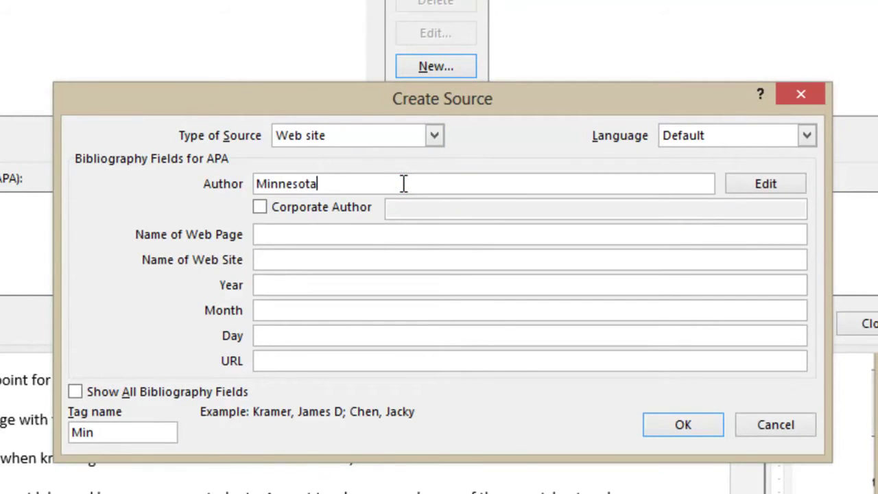
pyautogui.write(', The')
pyautogui.press('BackSpace')
pyautogui.press('BackSpace')
pyautogui.press('BackSpace')
pyautogui.press('BackSpace')
pyautogui.press('BackSpace')
pyautogui.press('BackSpace')
pyautogui.press('BackSpace')
pyautogui.press('BackSpace')
pyautogui.press('BackSpace')
pyautogui.press('BackSpace')
pyautogui.press('BackSpace')
pyautogui.press('BackSpace')
pyautogui.press('BackSpace')
pyautogui.press('BackSpace')
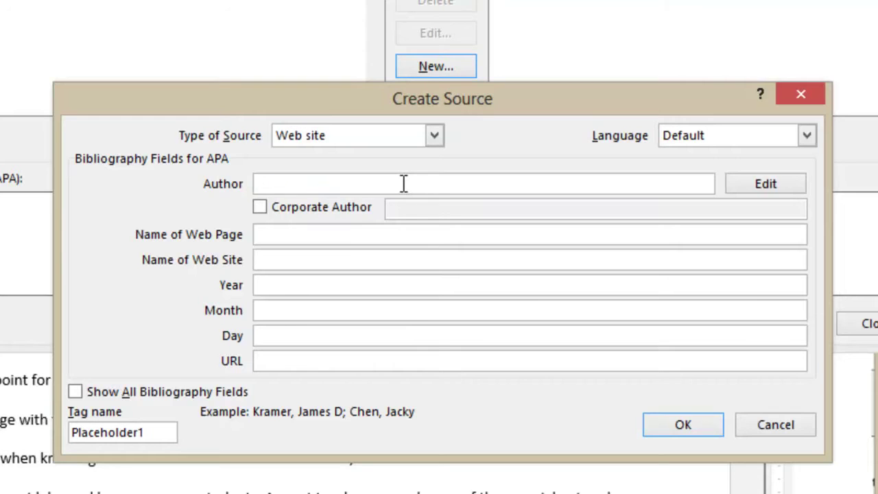
# Step: Enter The University of Minnesota as the author of the Web site source
pyautogui.write('he')
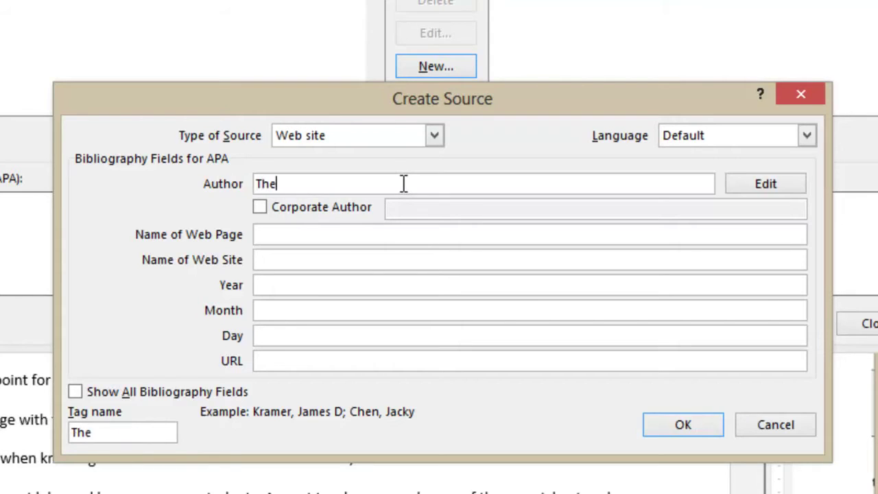
pyautogui.write(' University ')
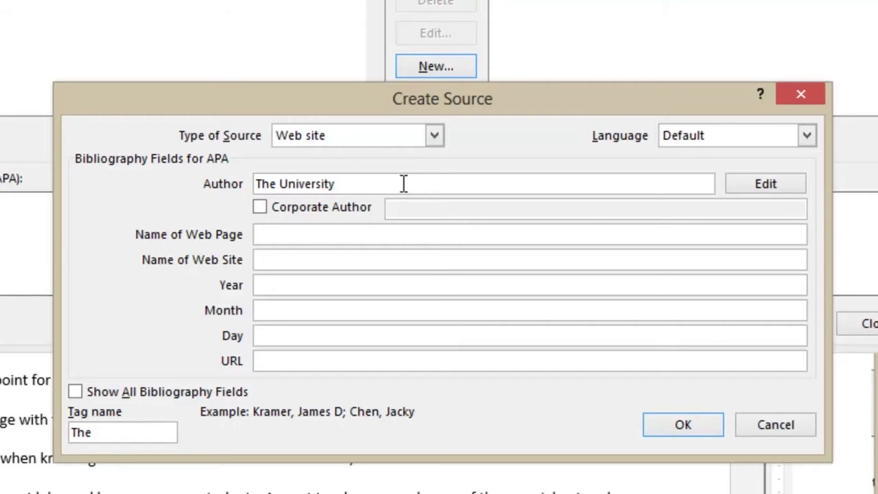
pyautogui.write('of')
pyautogui.write('Minnesota')
pyautogui.click(367, 236)
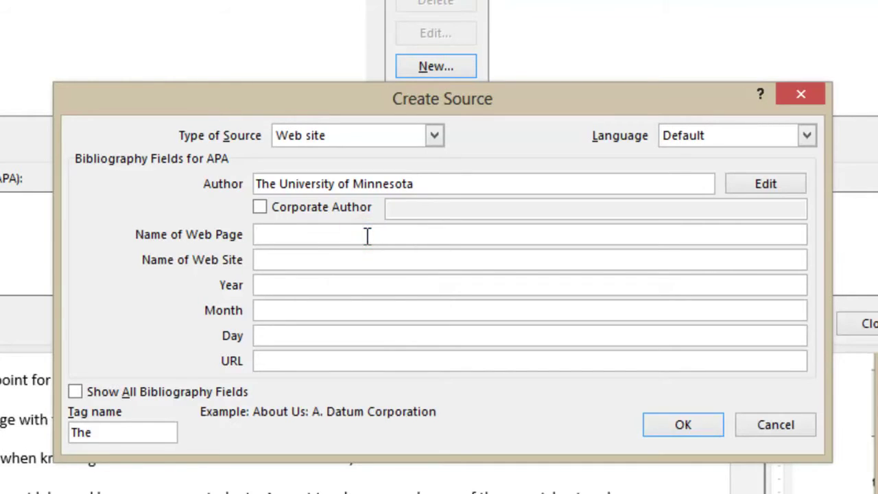
pyautogui.write('http://www.')
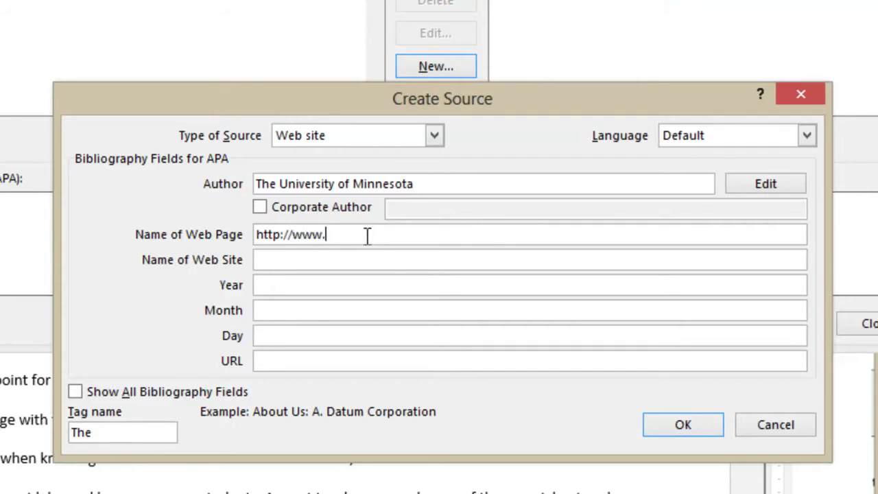
pyautogui.write('umn.edu')
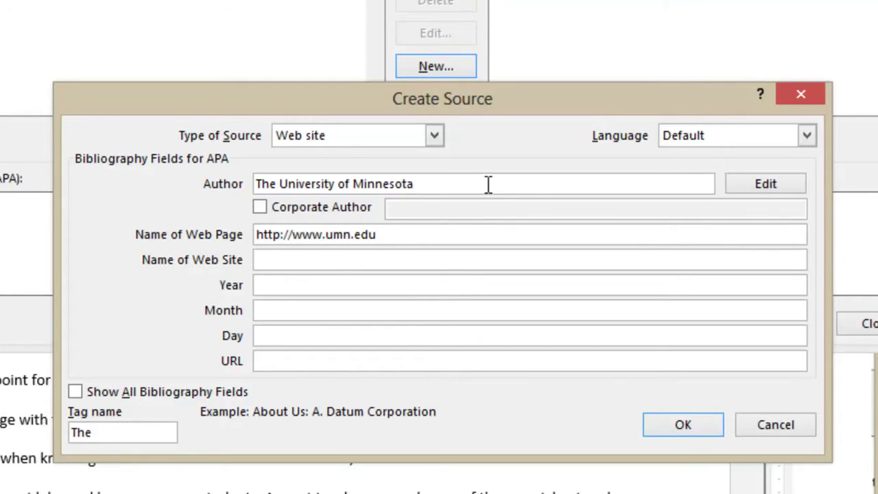
pyautogui.moveTo(453, 181); pyautogui.dragTo(253, 190)
pyautogui.hotkey('ctrl', 'c')
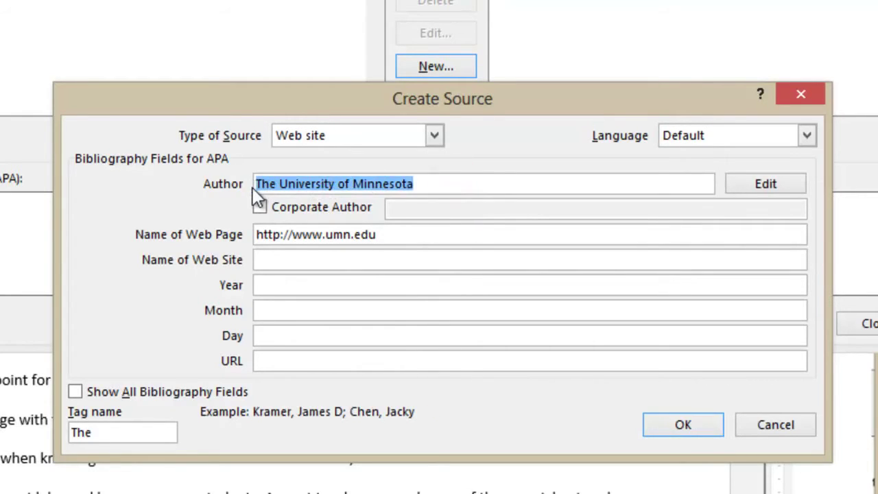
pyautogui.click(279, 265)
pyautogui.click(290, 265)
pyautogui.hotkey('ctrl', 'v')
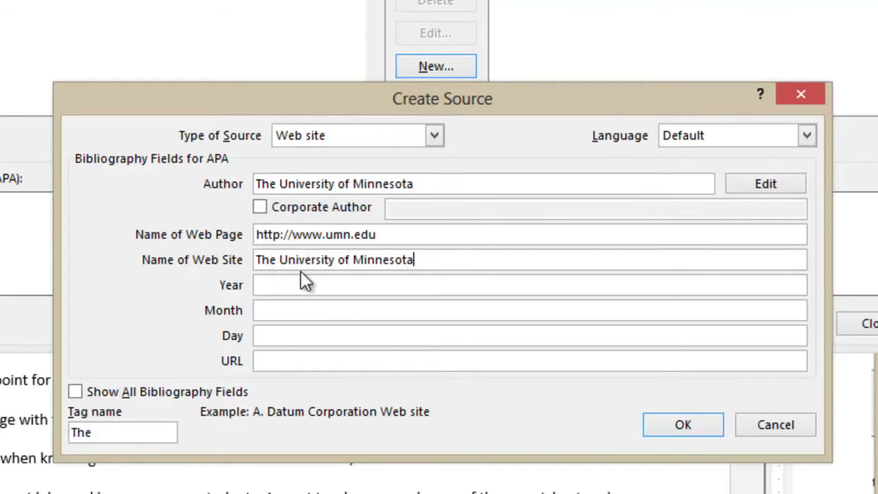
# Step: Date the Web site source with year 2010, month 02 and day 04
pyautogui.click(310, 287)
pyautogui.write('2010')
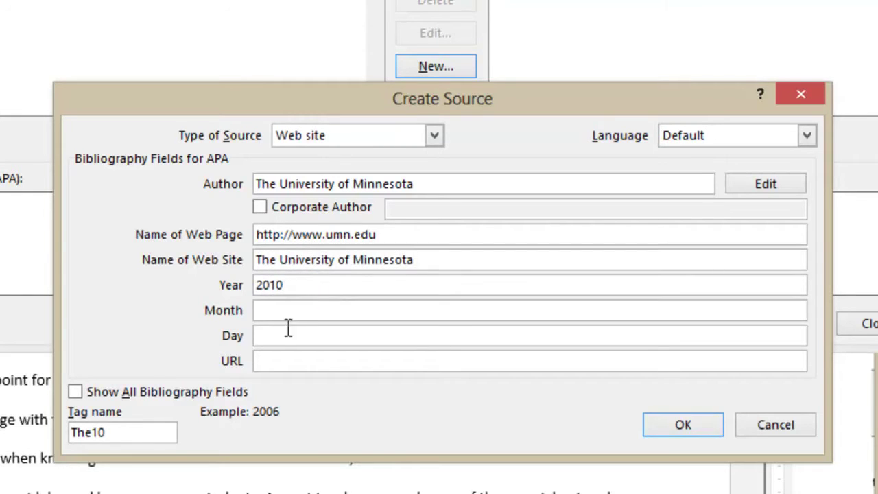
pyautogui.click(284, 308)
pyautogui.write('02')
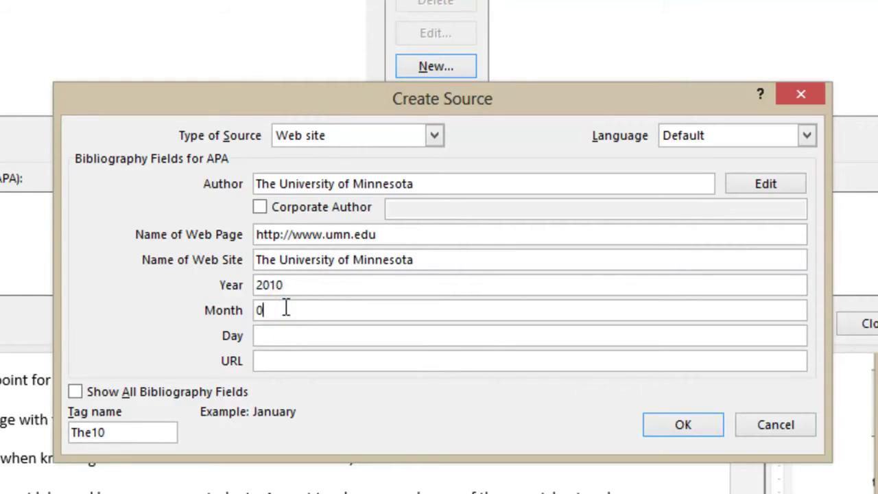
pyautogui.click(282, 335)
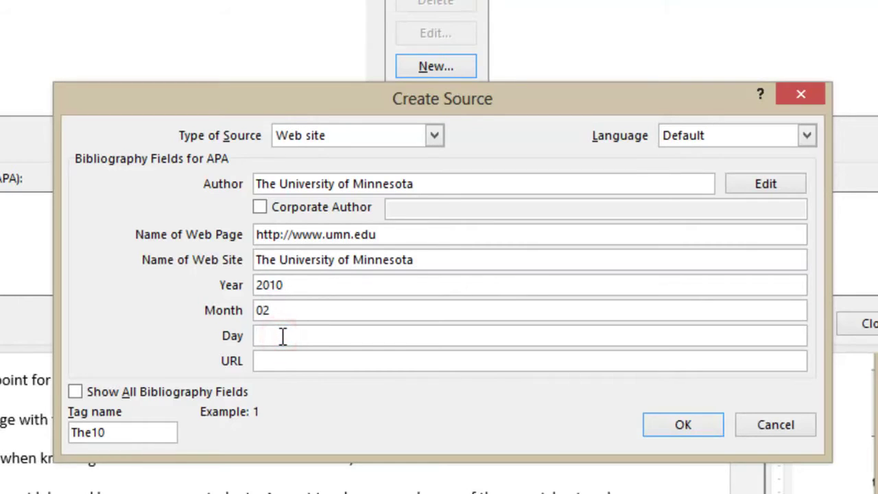
pyautogui.write('04')
pyautogui.click(282, 360)
pyautogui.moveTo(398, 237); pyautogui.dragTo(259, 240)
pyautogui.hotkey('ctrl', 'c')
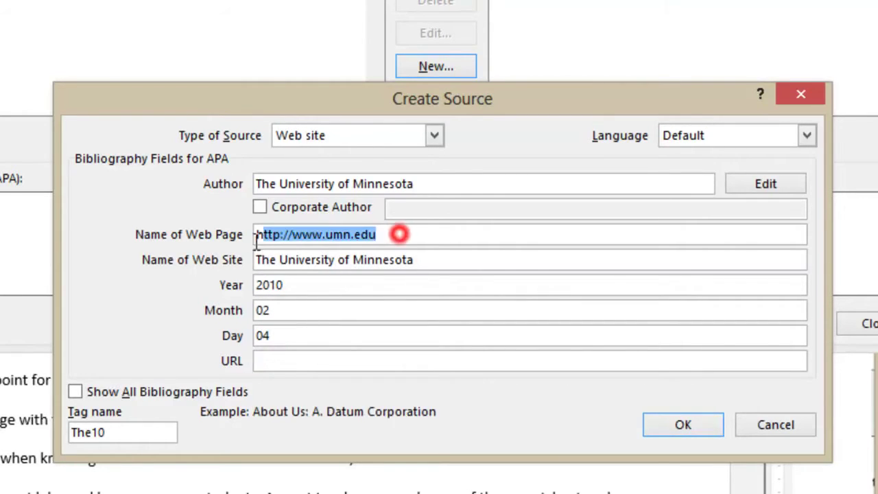
pyautogui.click(296, 359)
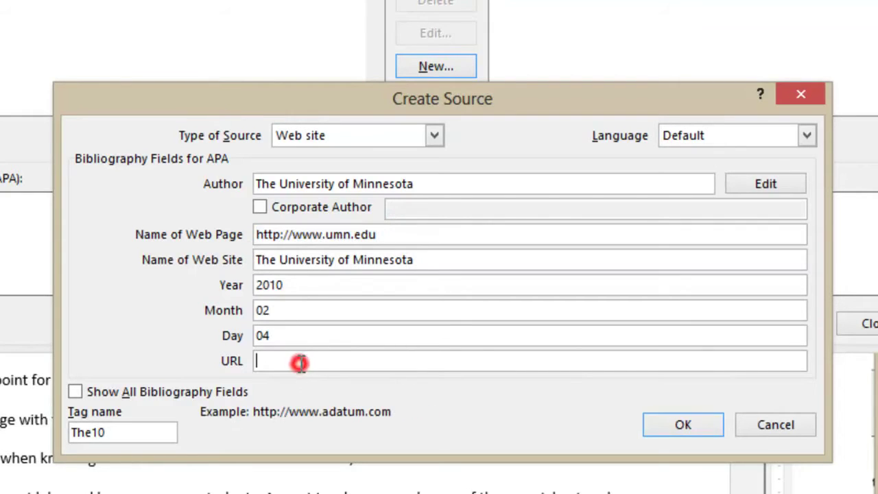
pyautogui.hotkey('ctrl', 'v')
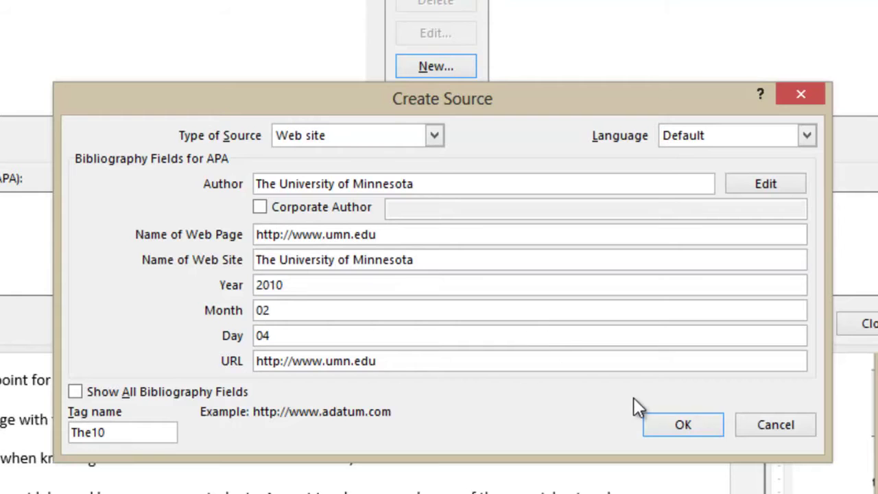
pyautogui.click(676, 424)
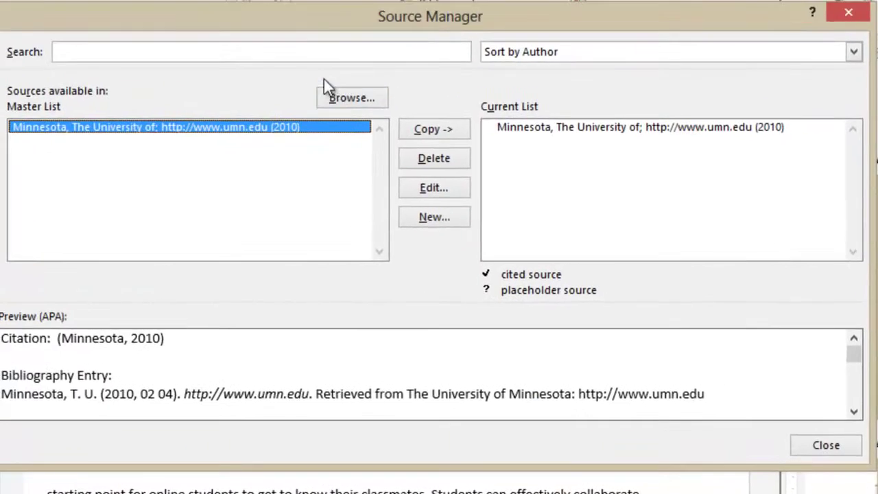
# Step: Create a new source of type Book and enter the two authors' full names from the lab's example
pyautogui.click(423, 222)
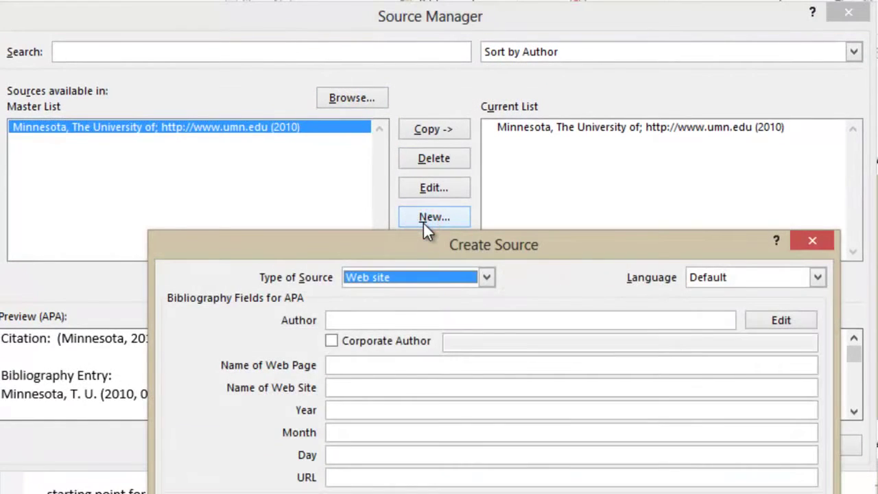
pyautogui.click(445, 278)
pyautogui.scroll(1, 492, 312)
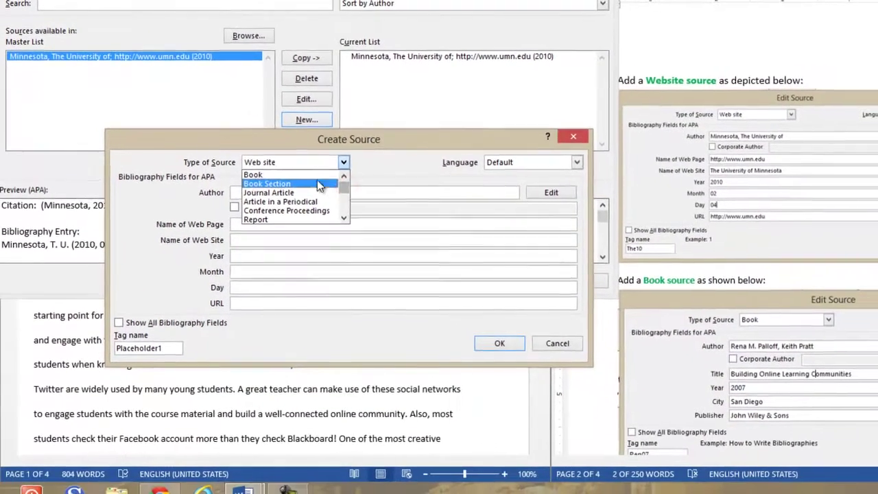
pyautogui.click(315, 175)
pyautogui.click(308, 192)
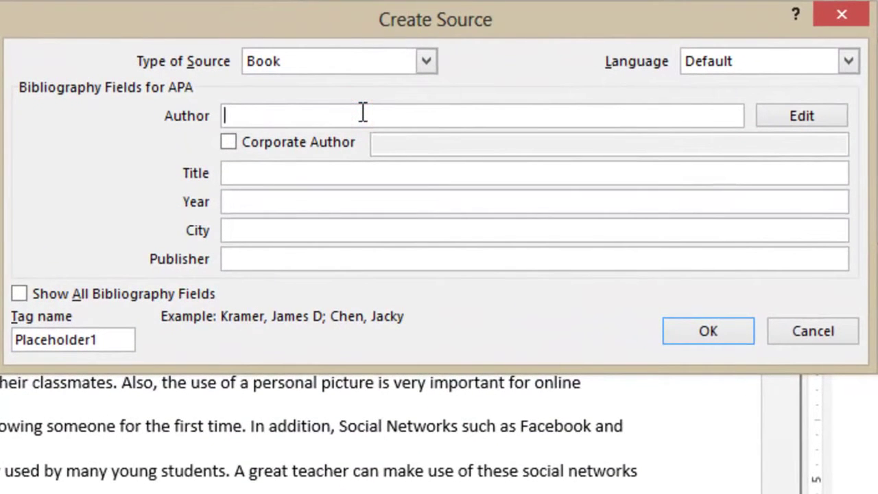
pyautogui.write('R')
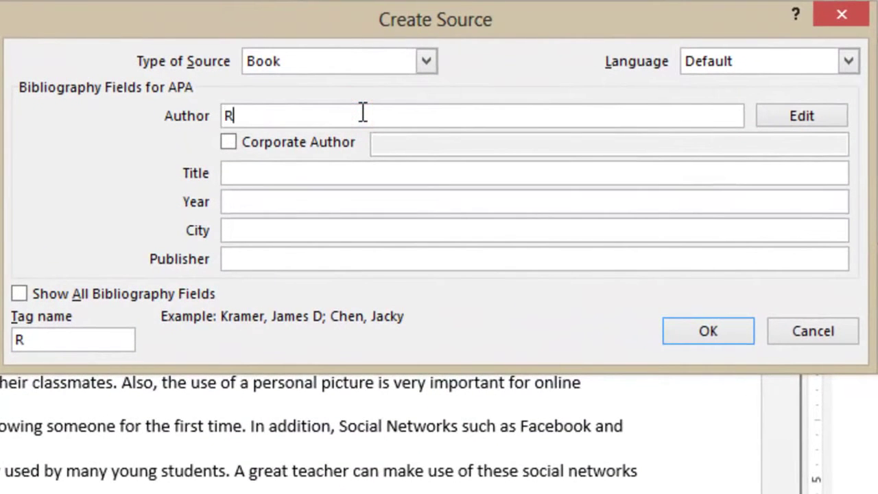
pyautogui.write('ena M')
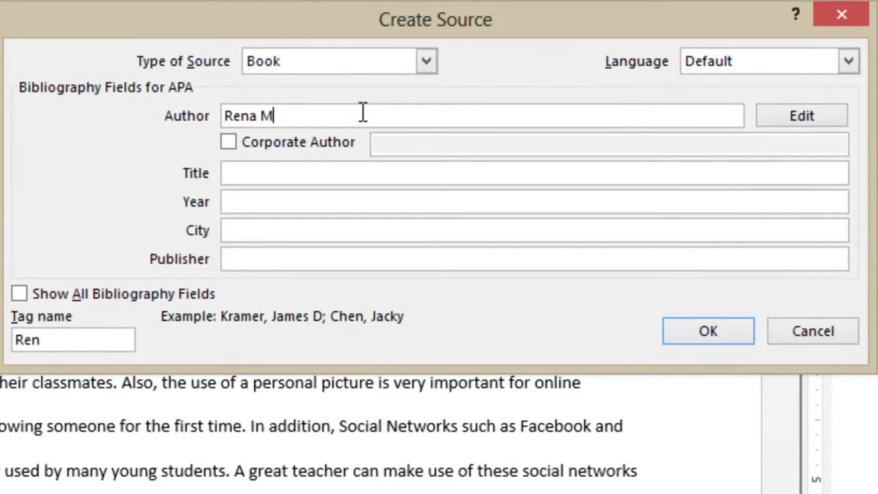
pyautogui.write('. Palloff')
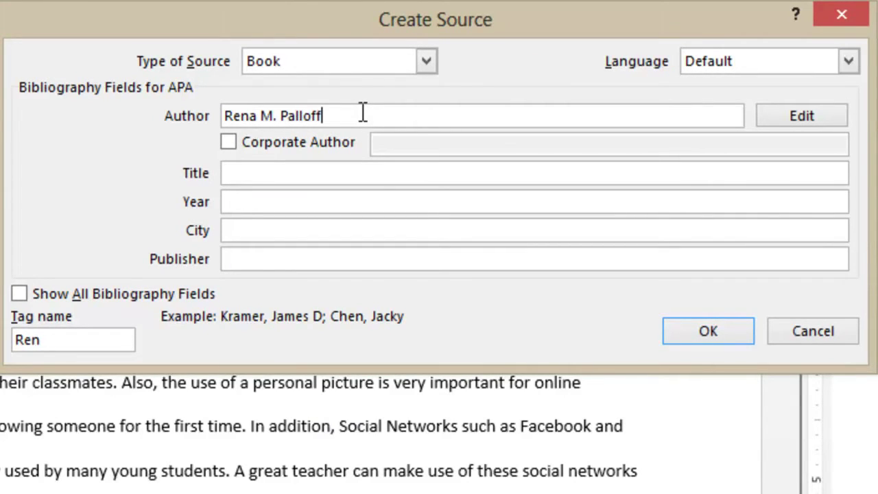
pyautogui.write(', Keith Pratt')
# Step: Set the book's title to Building Online Learning Community and its year to 2007
pyautogui.click(328, 175)
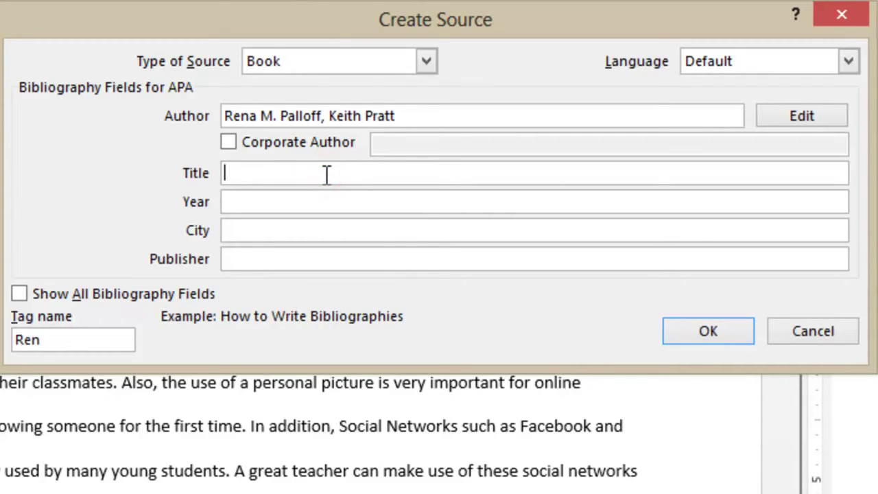
pyautogui.write('Building Online Learning Community')
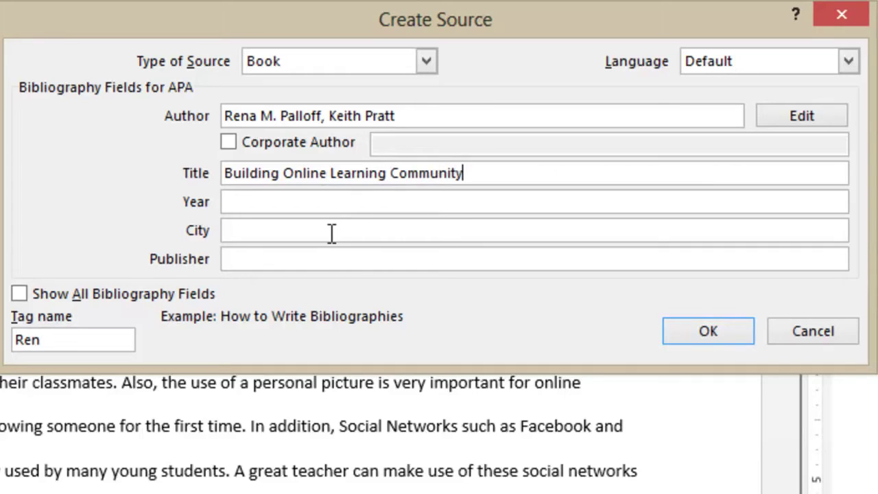
pyautogui.click(336, 204)
pyautogui.write('2007')
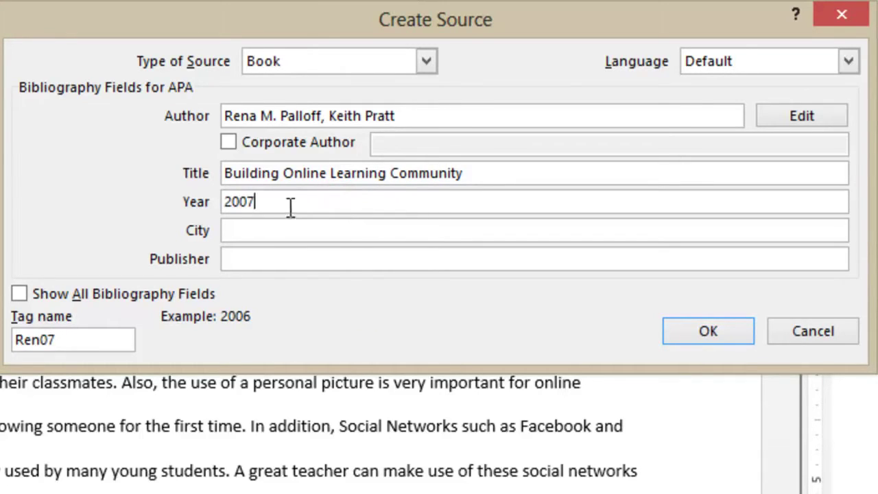
# Step: Save the book source with city San Diego and publisher John Wiley & Sons, and close the Source Manager
pyautogui.click(269, 229)
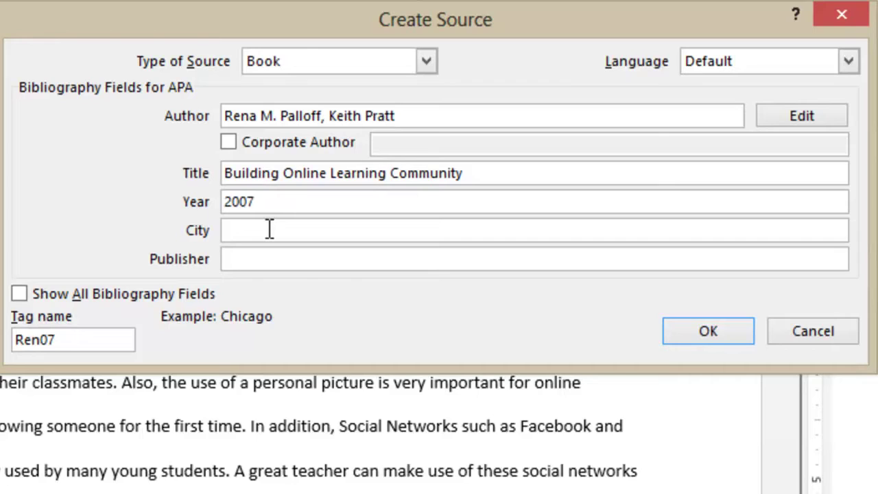
pyautogui.write('San Diego')
pyautogui.press('Tab')
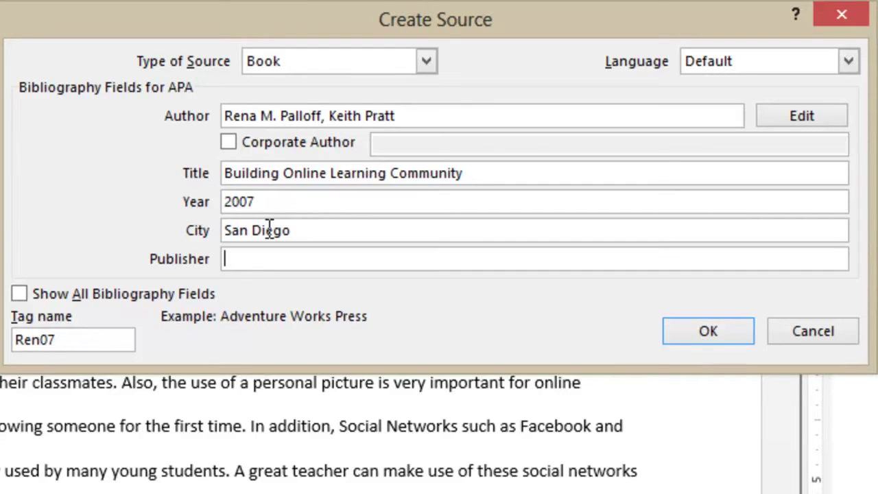
pyautogui.write('John Wiley')
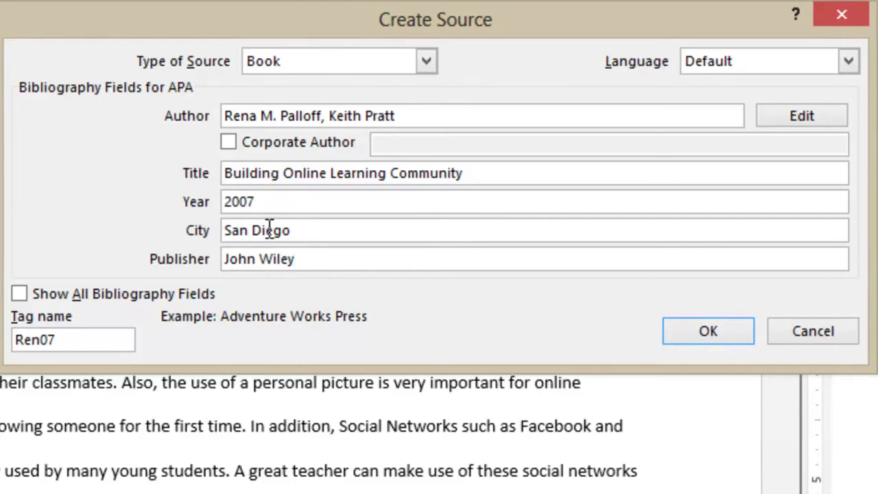
pyautogui.write(' & SOns')
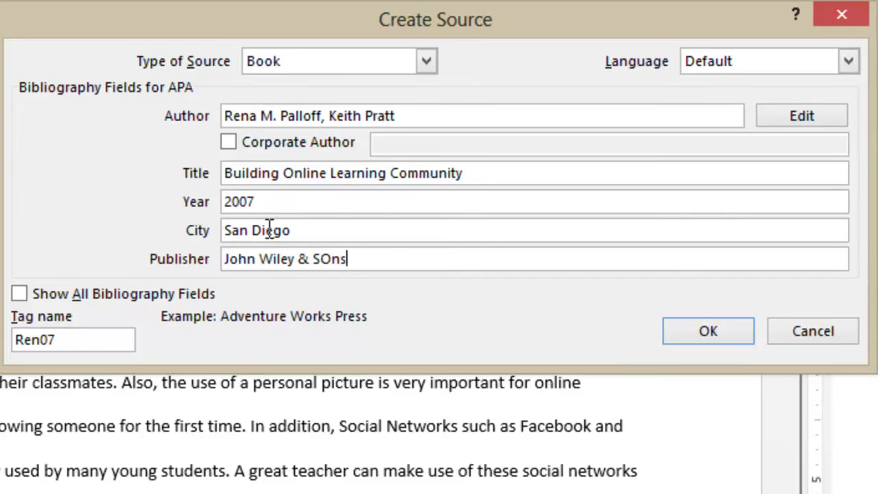
pyautogui.press('Left')
pyautogui.press('Left')
pyautogui.press('BackSpace')
pyautogui.write('o')
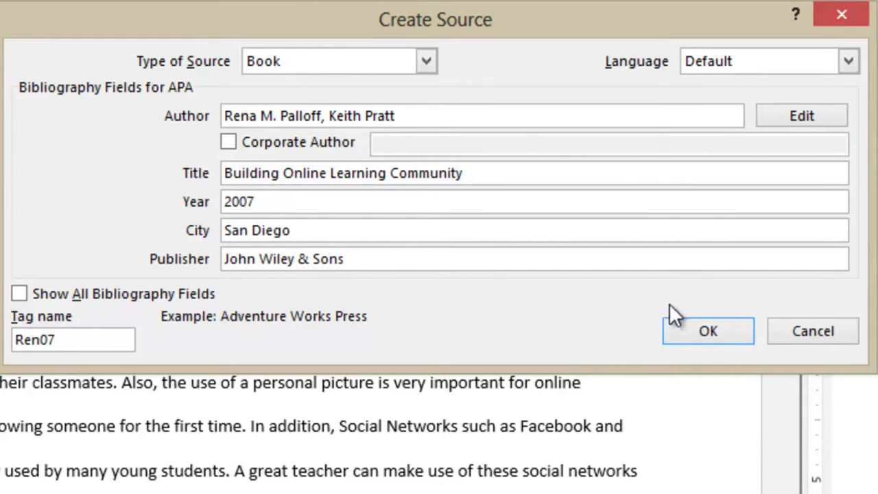
pyautogui.click(702, 332)
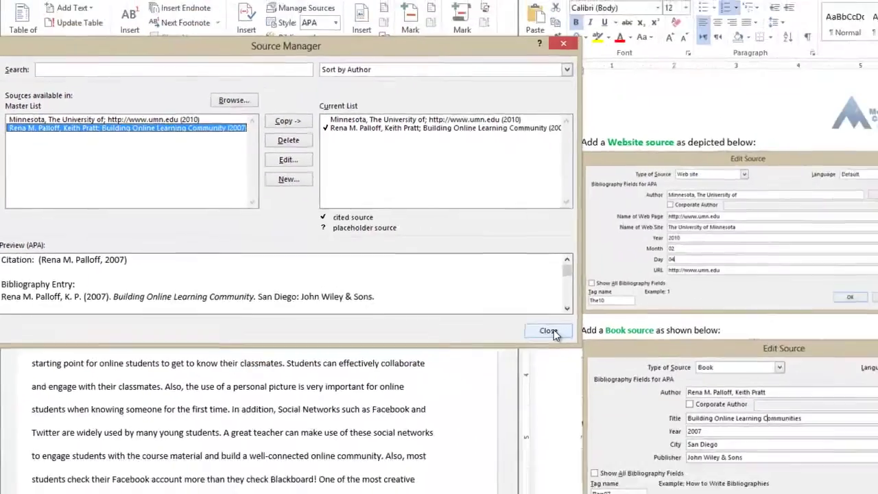
pyautogui.click(551, 333)
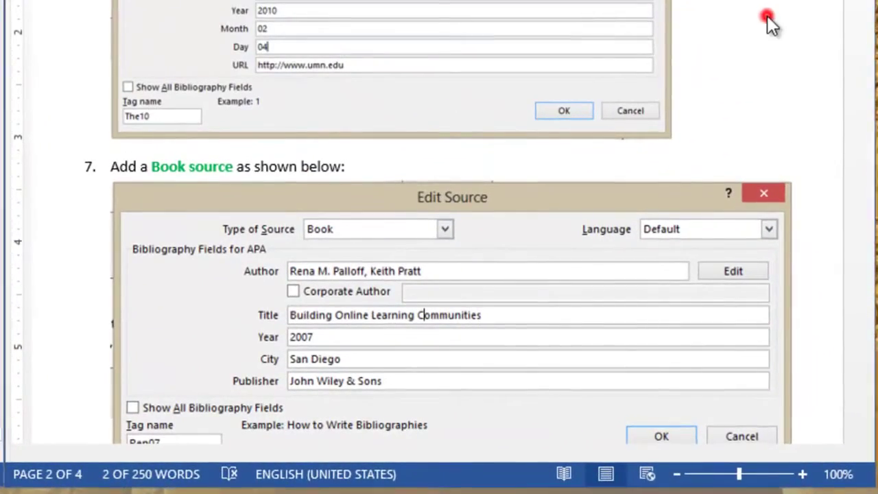
# Step: Start a new page after the last paragraph of WordLabSeven.docx for the bibliography
pyautogui.scroll(-5, 870, 15)
pyautogui.moveTo(870, 15); pyautogui.dragTo(870, 70)
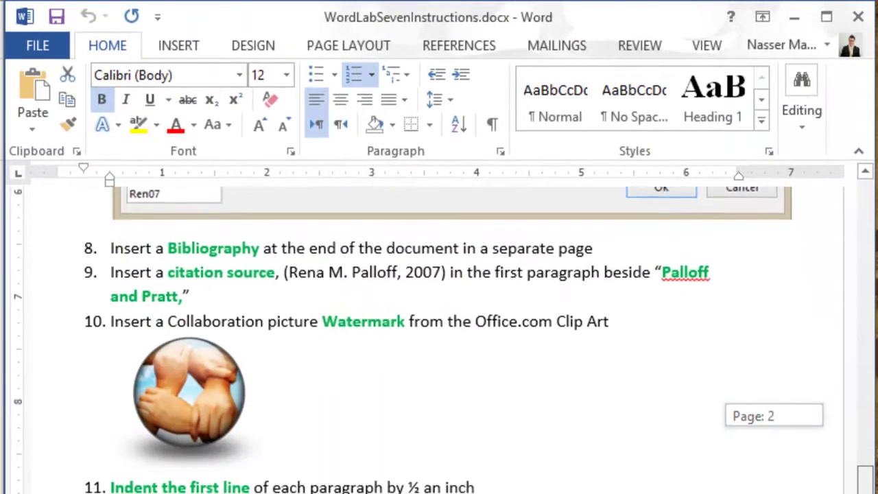
pyautogui.moveTo(865, 478); pyautogui.dragTo(865, 484)
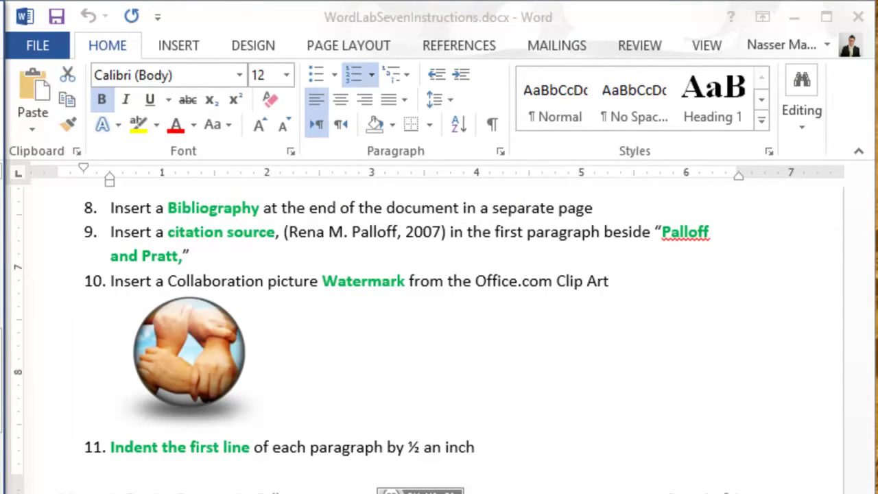
pyautogui.hotkey('ctrl', 'End')
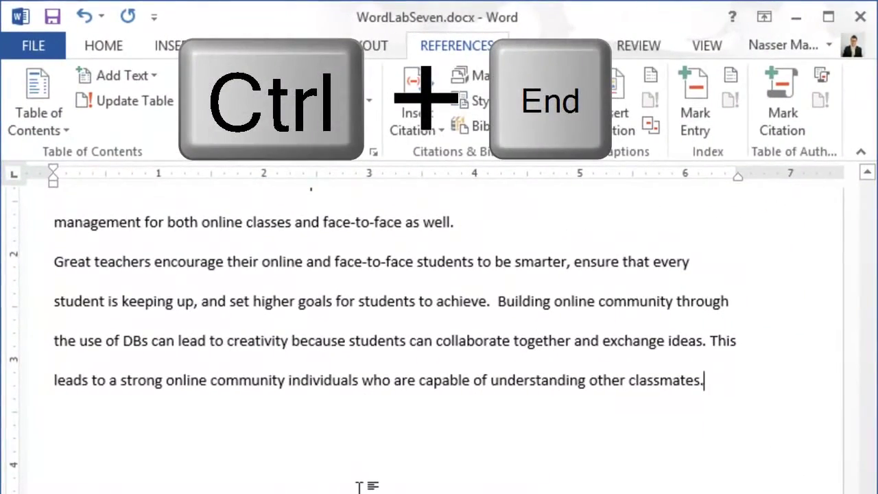
pyautogui.scroll(-5, 358, 485)
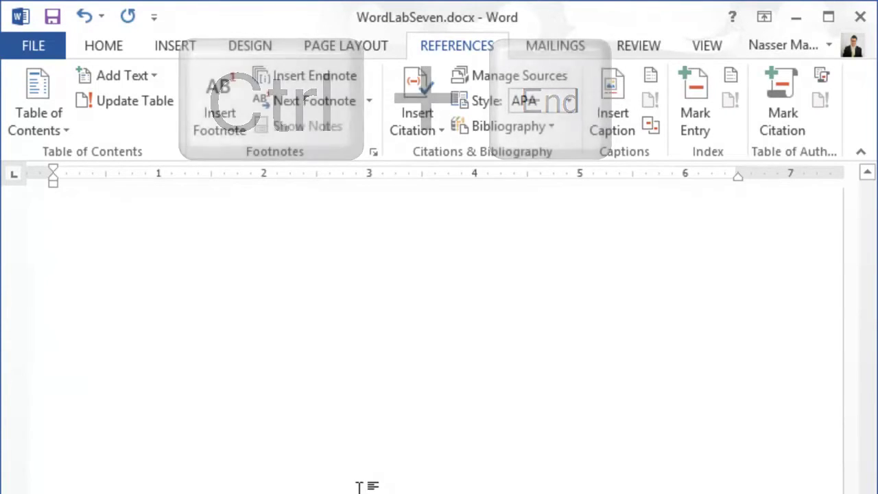
pyautogui.hotkey('ctrl', 'Return')
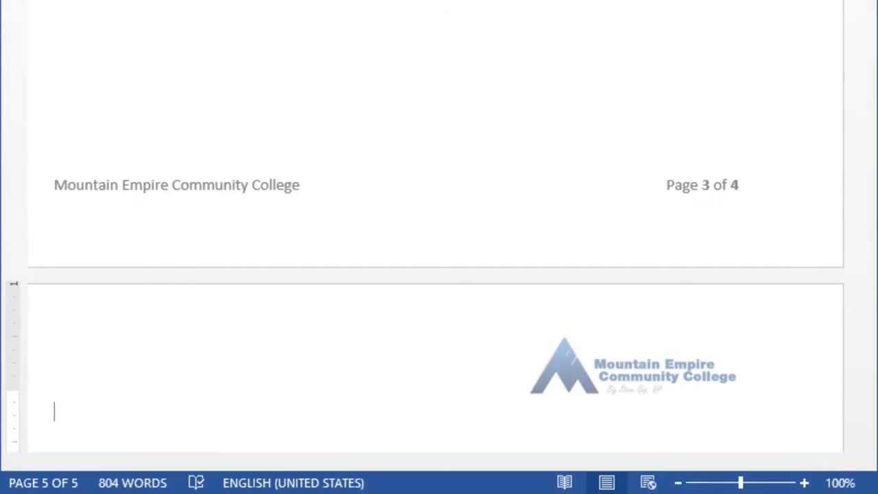
# Step: Insert the built-in Bibliography, listing the document's sources in APA style, on the new last page
pyautogui.hotkey('alt', 's')
pyautogui.press('b')
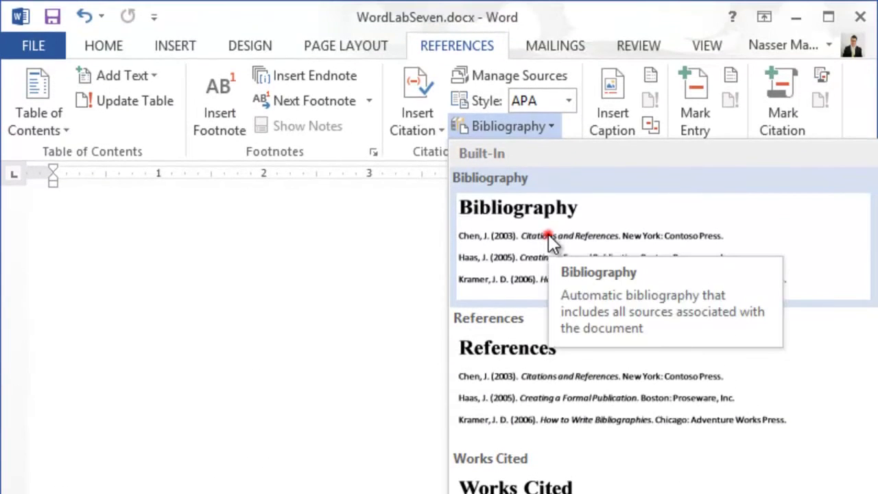
pyautogui.click(549, 234)
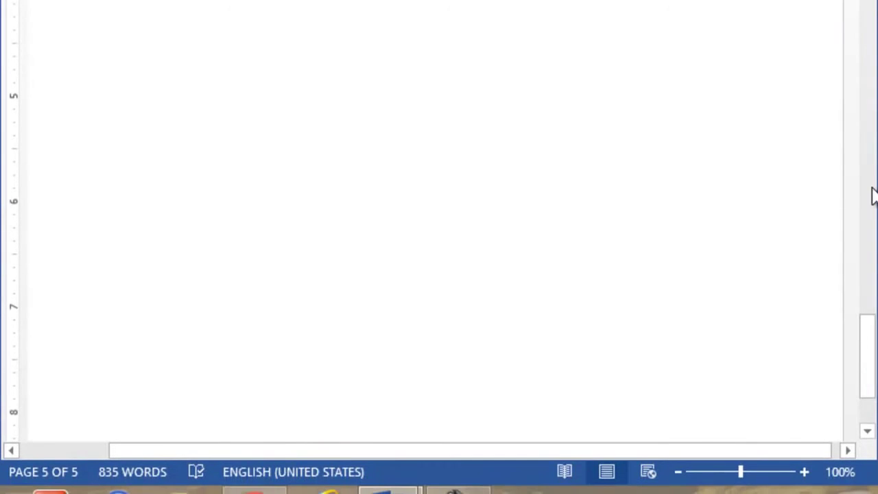
pyautogui.moveTo(874, 327); pyautogui.dragTo(868, 275)
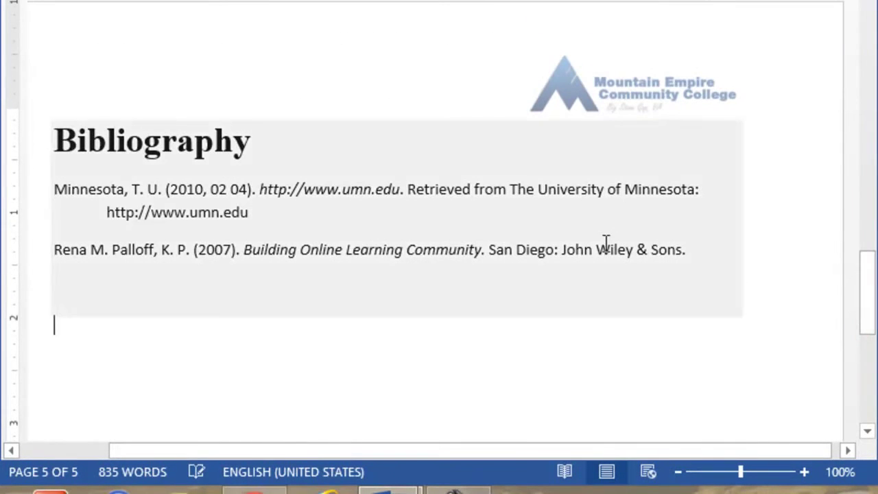
pyautogui.click(332, 200)
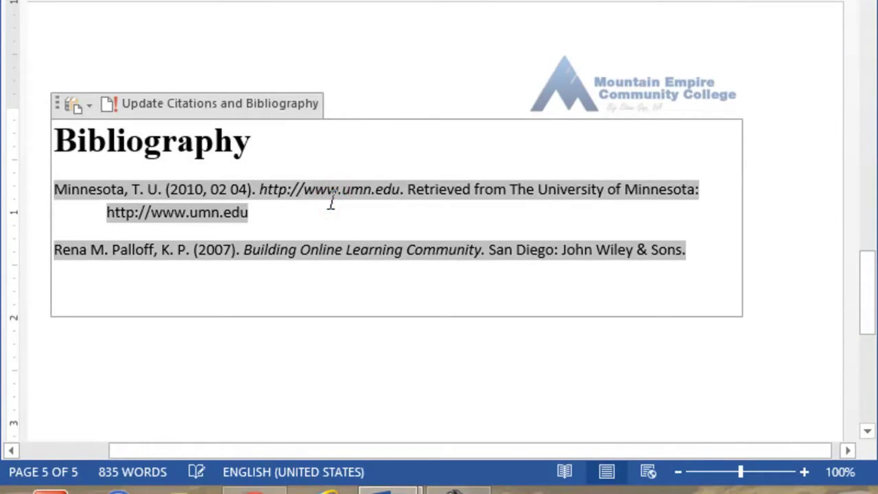
pyautogui.moveTo(870, 319)
pyautogui.mouseDown()
pyautogui.moveTo(844, 49)
pyautogui.moveTo(856, 39)
pyautogui.moveTo(857, 0)
pyautogui.moveTo(866, 320)
pyautogui.mouseUp()
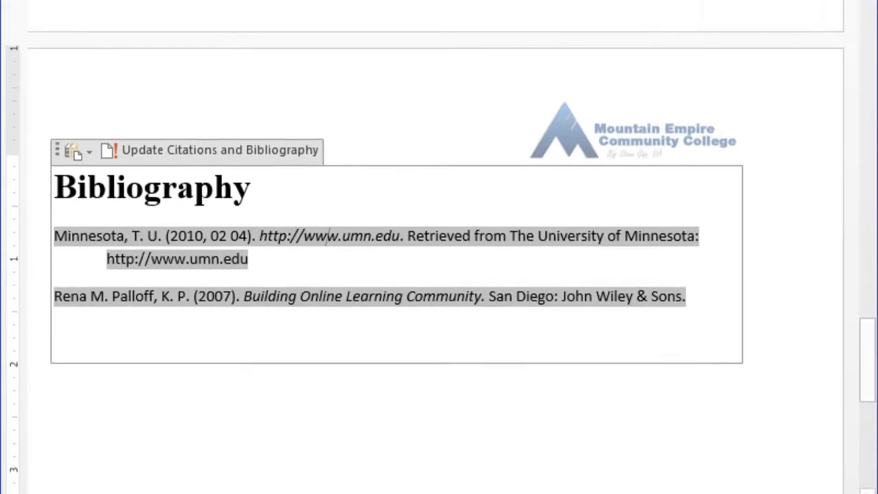
pyautogui.click(463, 72)
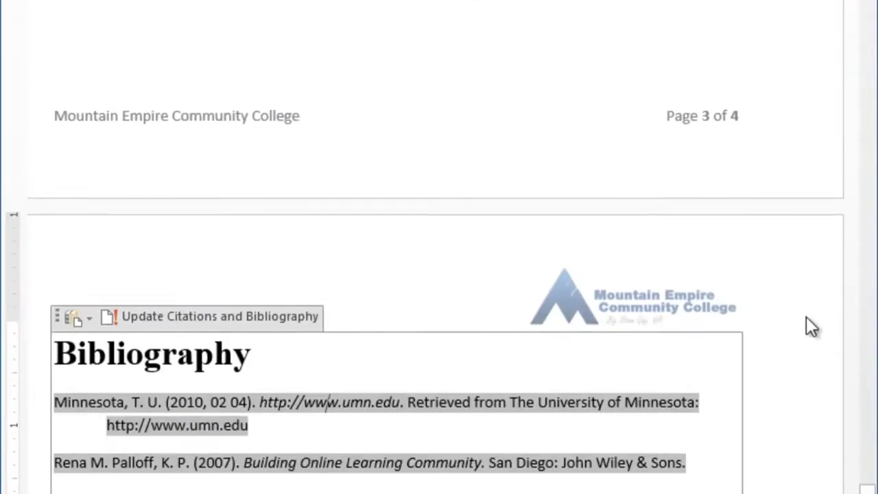
pyautogui.moveTo(872, 283); pyautogui.dragTo(868, 302)
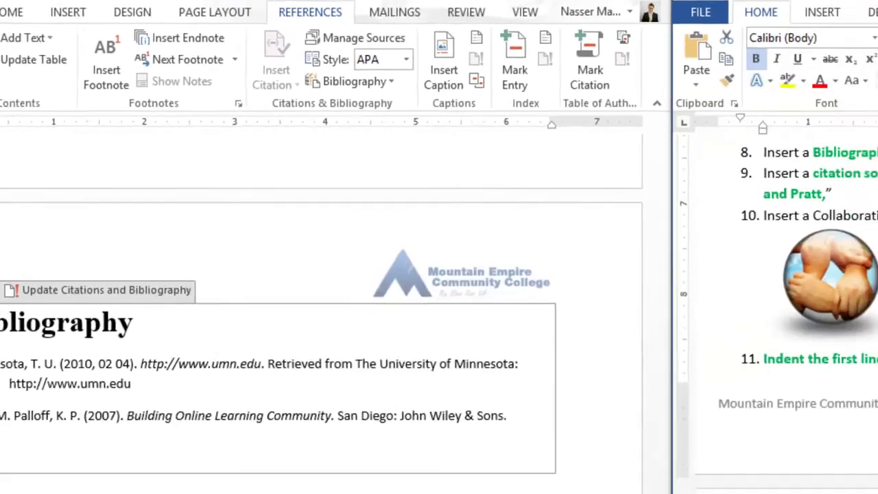
# Step: Insert a citation to the 2007 book Building Online Learning Community after the two authors' surnames in the first paragraph
pyautogui.hotkey('ctrl', 'h')
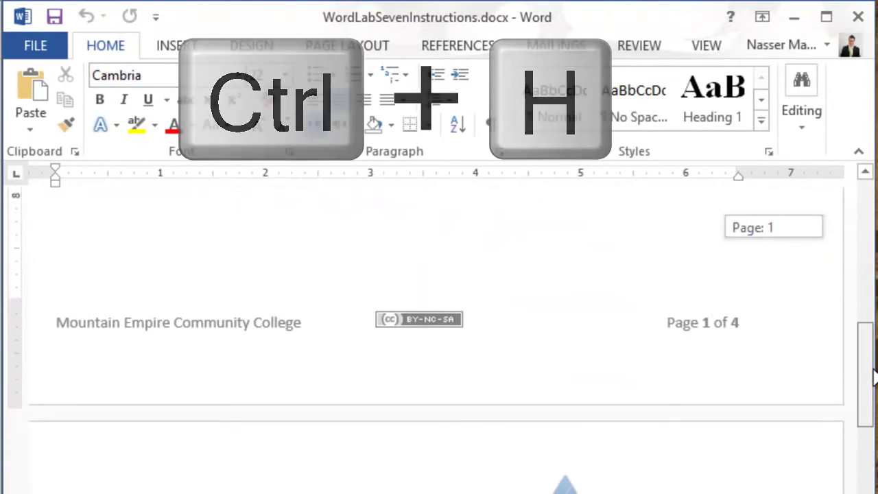
pyautogui.moveTo(868, 374); pyautogui.dragTo(865, 243)
pyautogui.moveTo(866, 278); pyautogui.dragTo(873, 472)
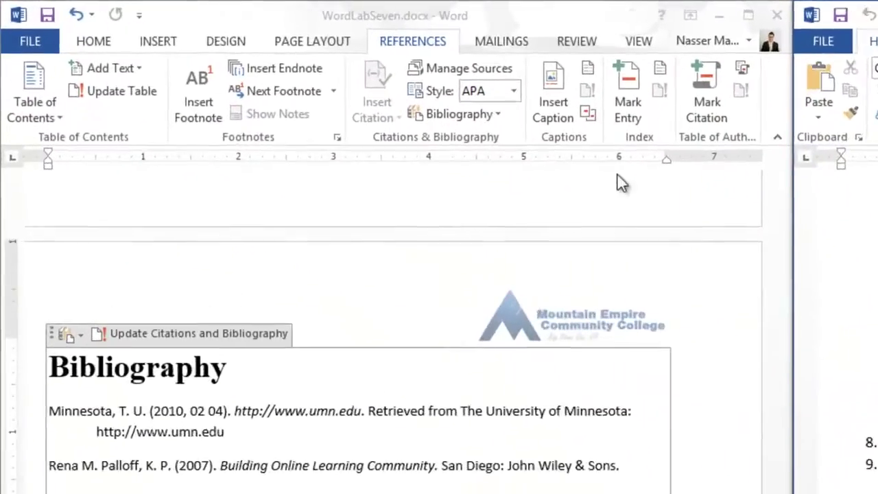
pyautogui.click(584, 186)
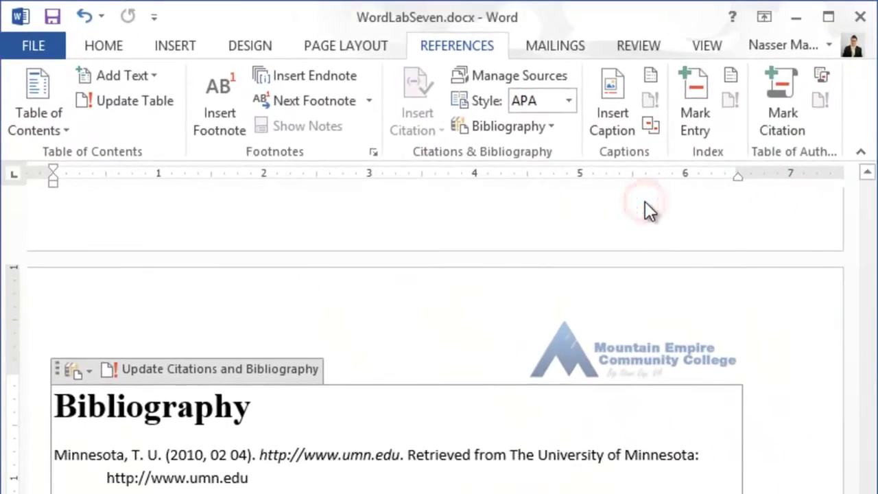
pyautogui.click(571, 184)
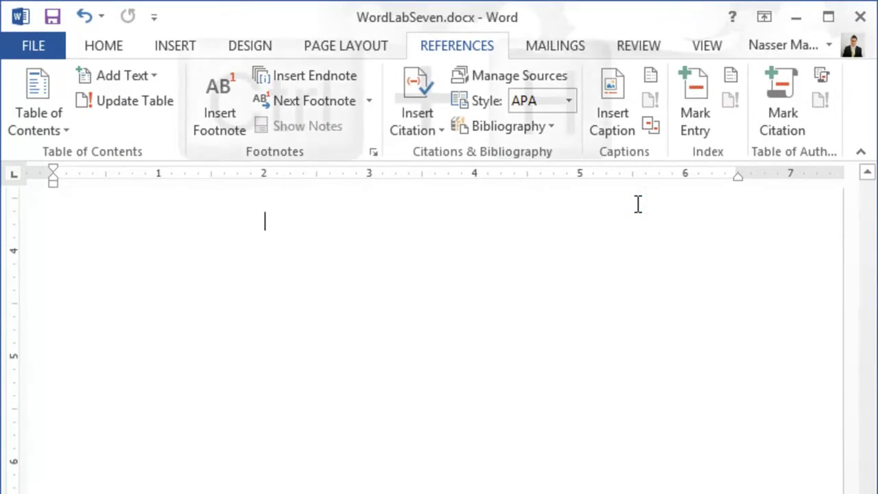
pyautogui.hotkey('ctrl', 'h')
pyautogui.moveTo(866, 202); pyautogui.dragTo(874, 351)
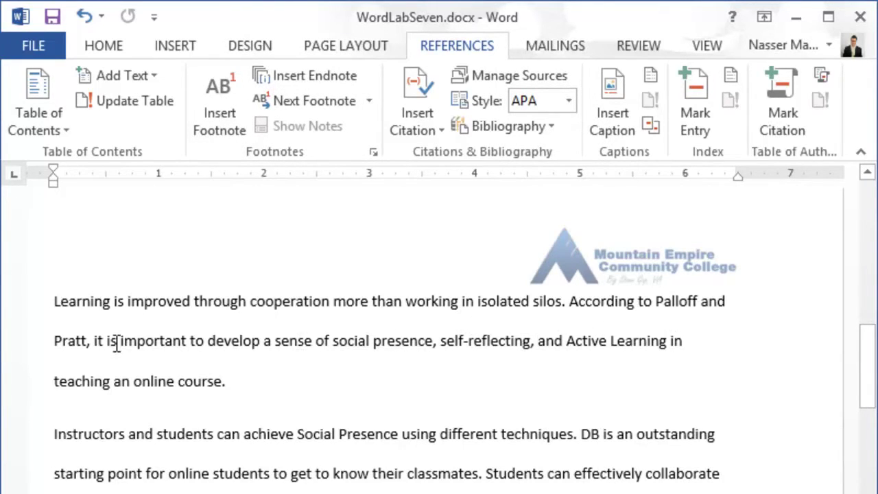
pyautogui.click(91, 343)
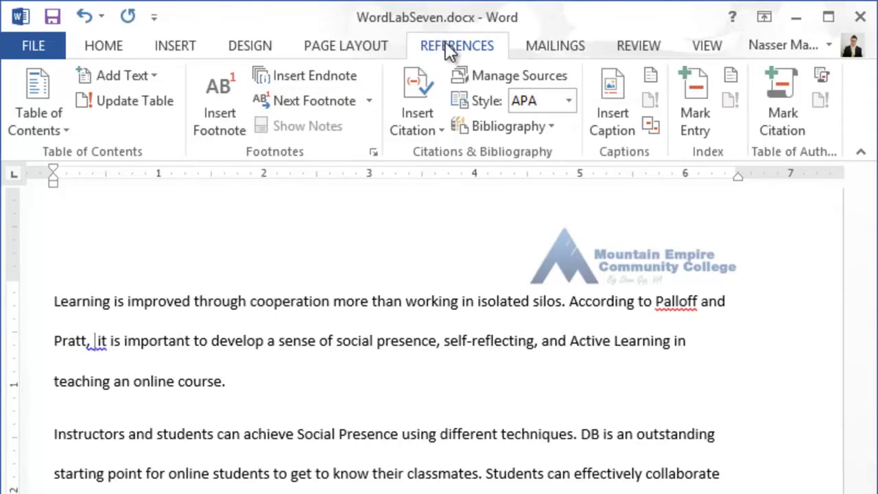
pyautogui.click(419, 117)
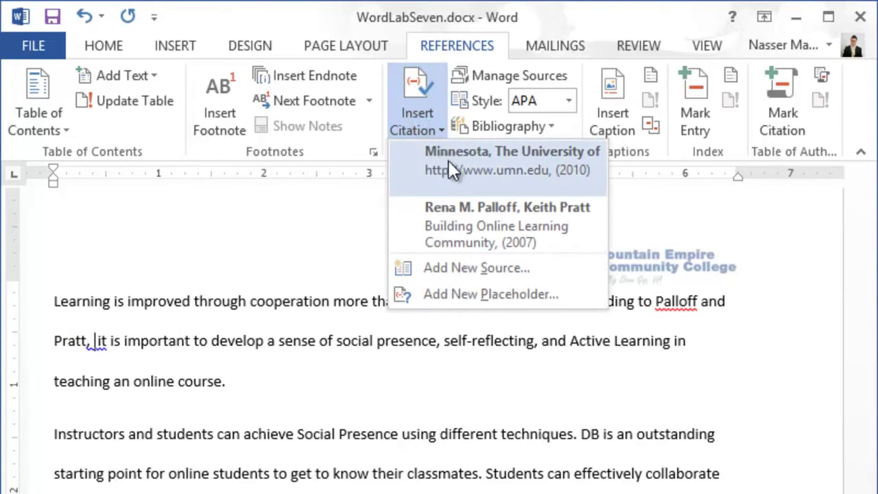
pyautogui.click(478, 213)
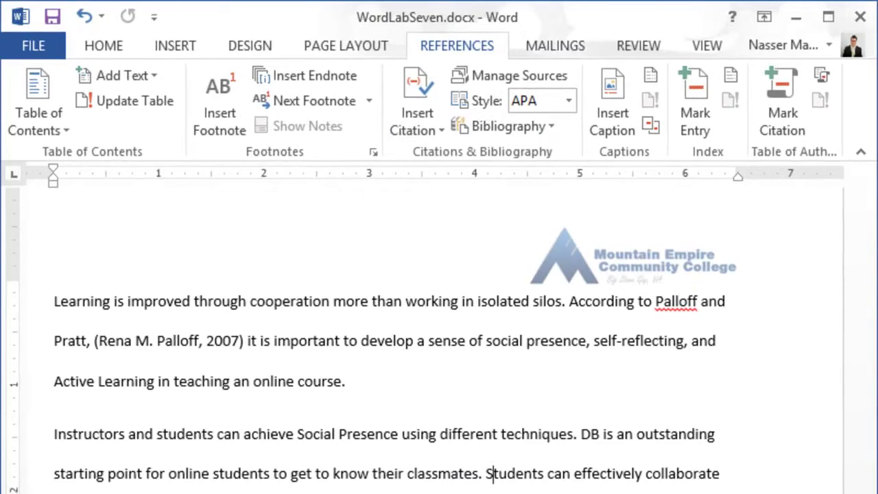
# Step: Start a custom picture watermark for the document and open the picture selection
pyautogui.click(337, 46)
pyautogui.click(250, 46)
pyautogui.click(174, 45)
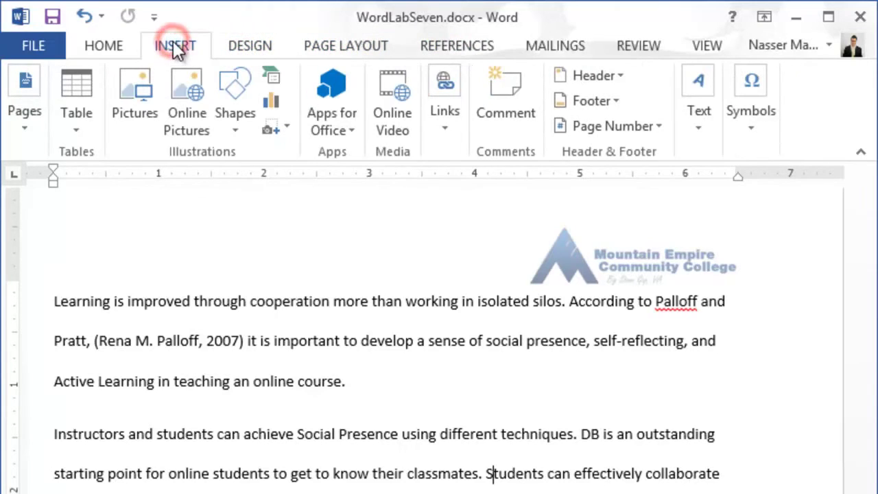
pyautogui.click(251, 47)
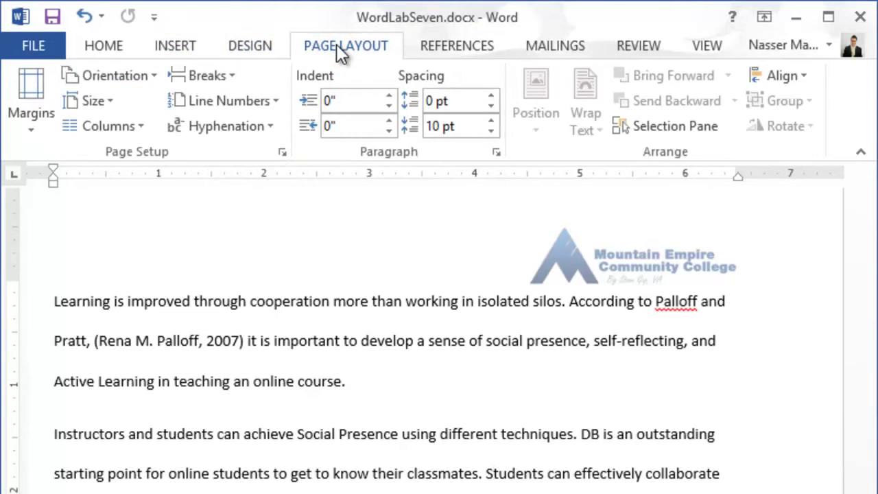
pyautogui.click(257, 48)
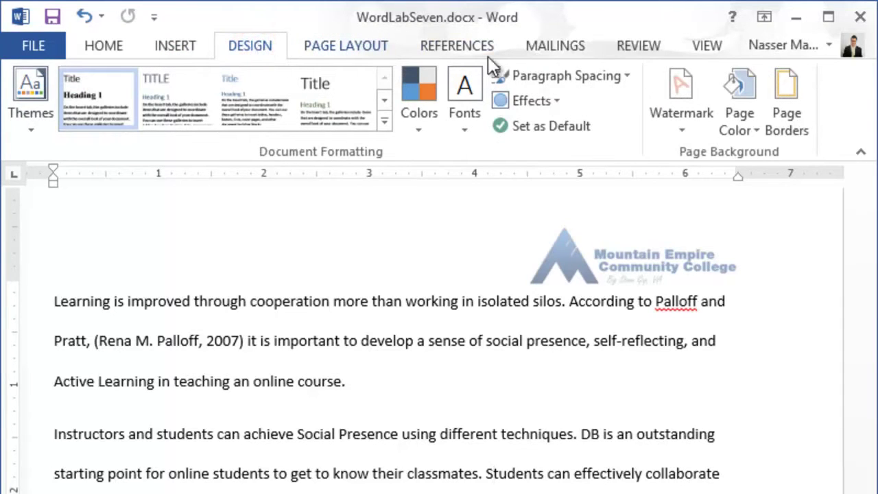
pyautogui.click(681, 130)
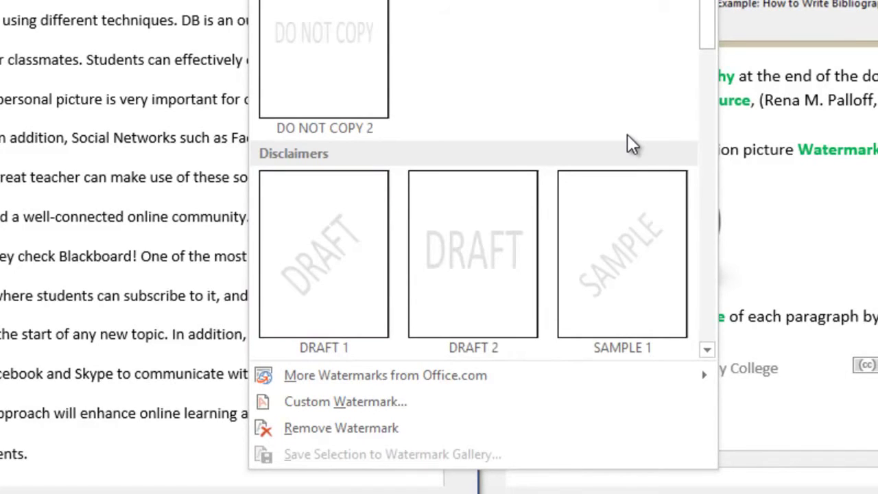
pyautogui.click(363, 402)
pyautogui.click(155, 133)
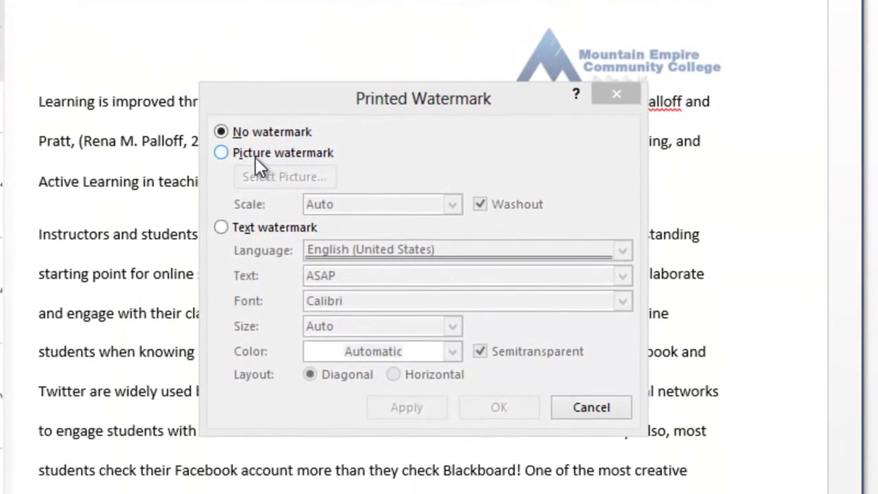
pyautogui.click(257, 157)
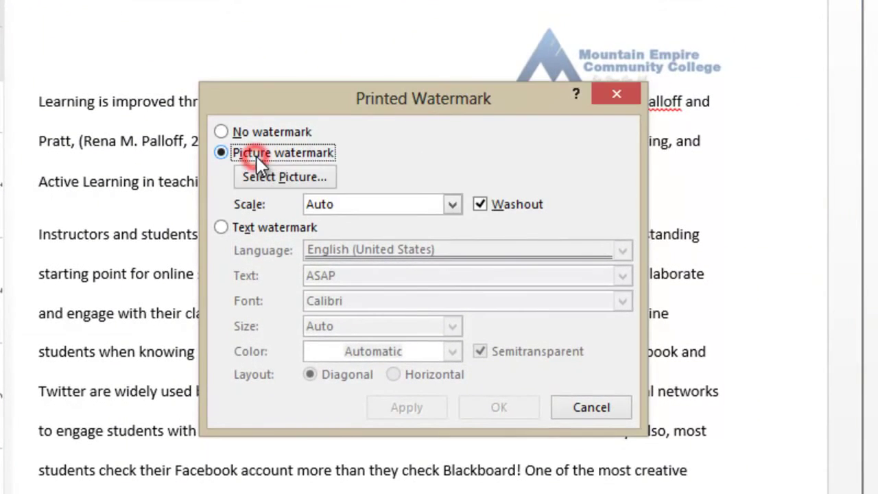
pyautogui.click(287, 179)
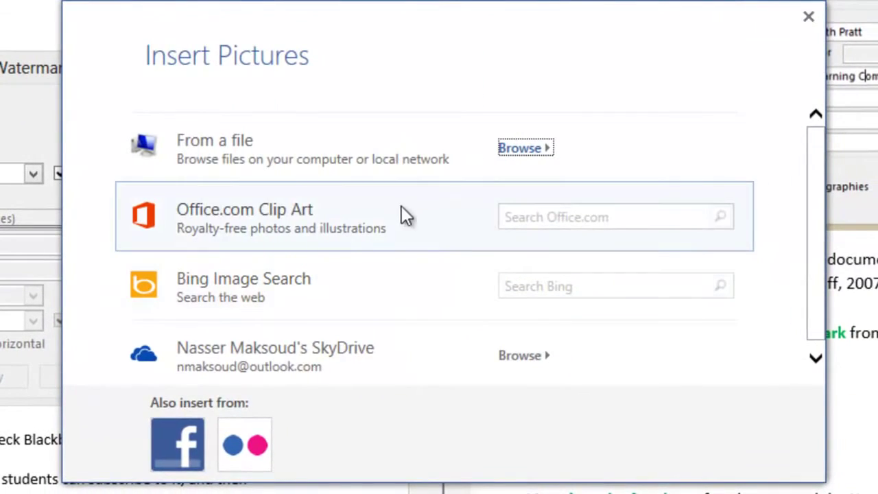
# Step: Search Office.com Clip Art for Collaboration and apply the round joined-hands picture as a washout watermark with Auto scale
pyautogui.click(548, 216)
pyautogui.write('Collaboration')
pyautogui.press('Return')
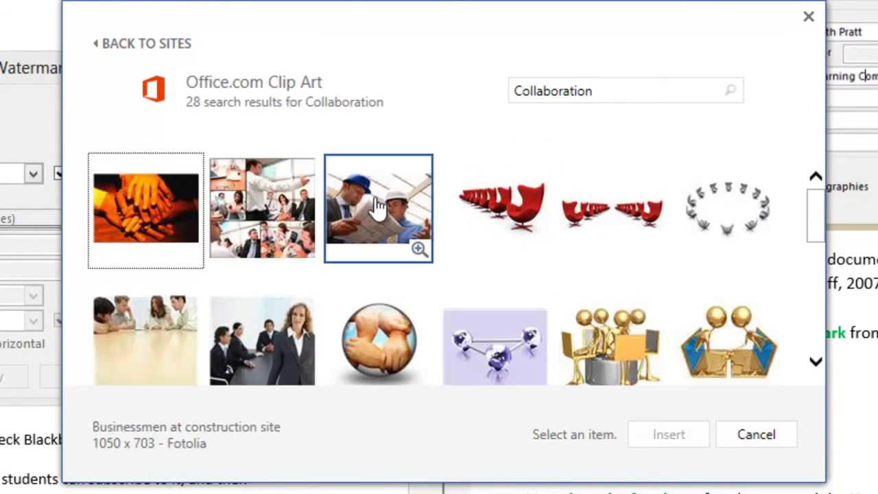
pyautogui.click(410, 354)
pyautogui.click(686, 434)
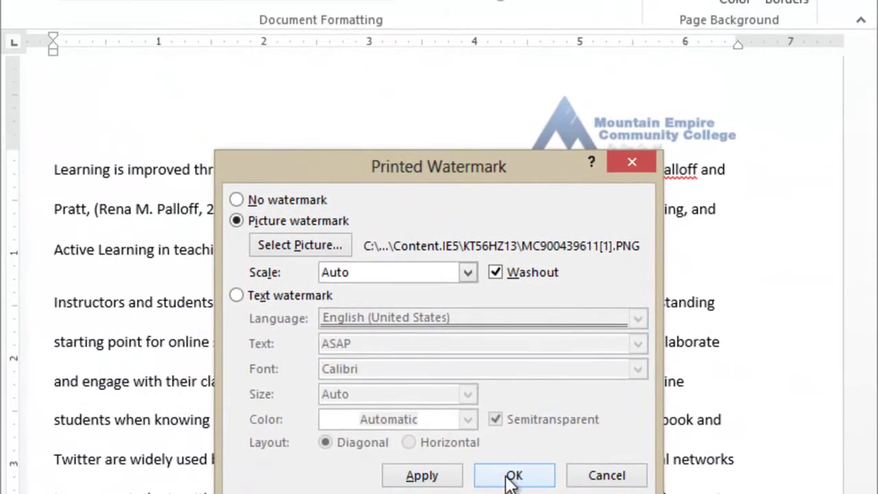
pyautogui.click(80, 376)
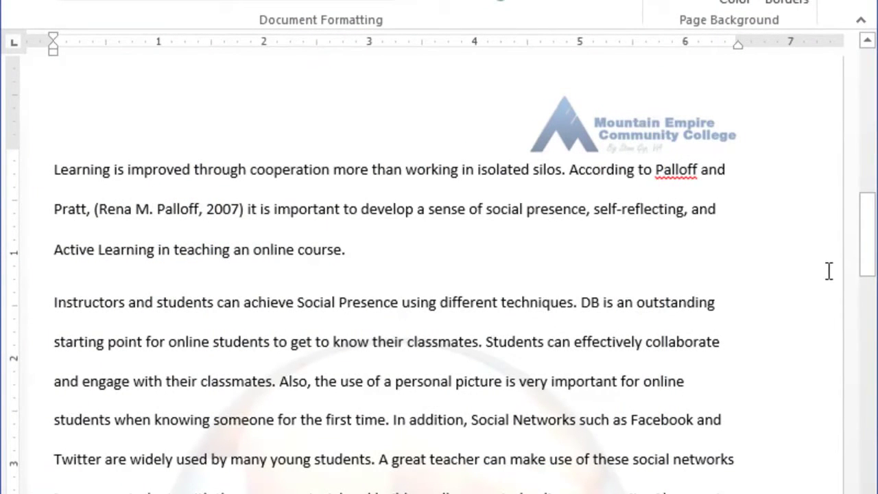
pyautogui.moveTo(863, 216); pyautogui.dragTo(862, 245)
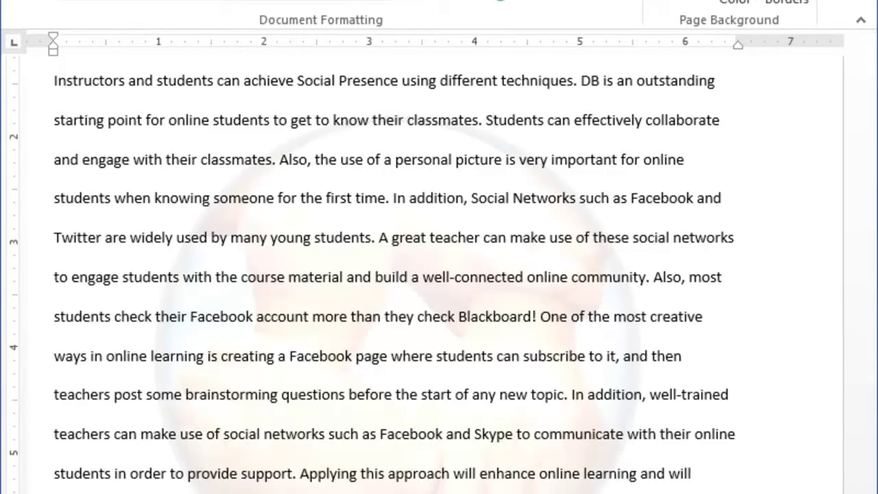
pyautogui.click(790, 441)
pyautogui.moveTo(868, 269); pyautogui.dragTo(868, 301)
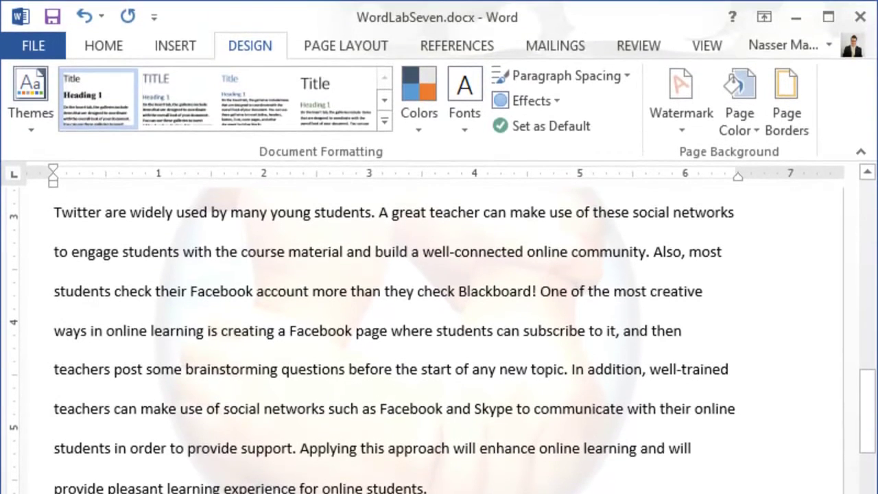
# Step: Apply a 0.5" first-line indent to all body paragraphs, from the opening Learning paragraph to the last one before the bibliography
pyautogui.moveTo(866, 406); pyautogui.dragTo(868, 337)
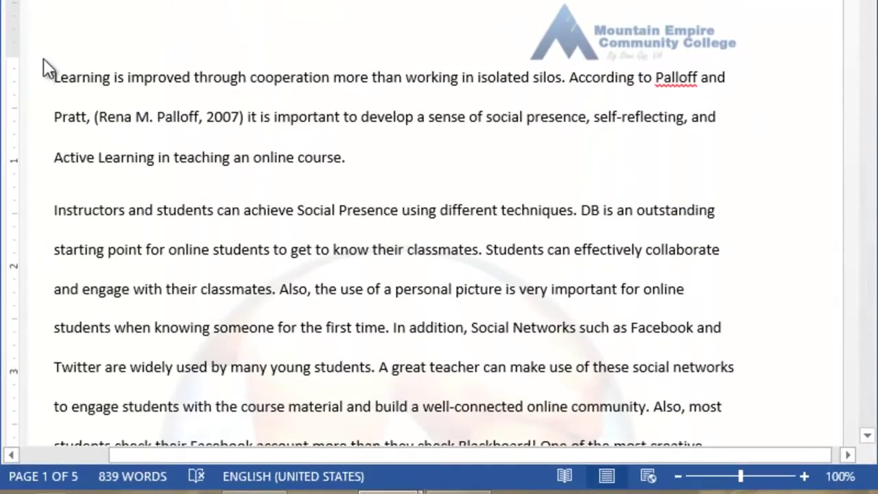
pyautogui.moveTo(48, 78); pyautogui.dragTo(385, 452)
pyautogui.scroll(-20, 459, 341)
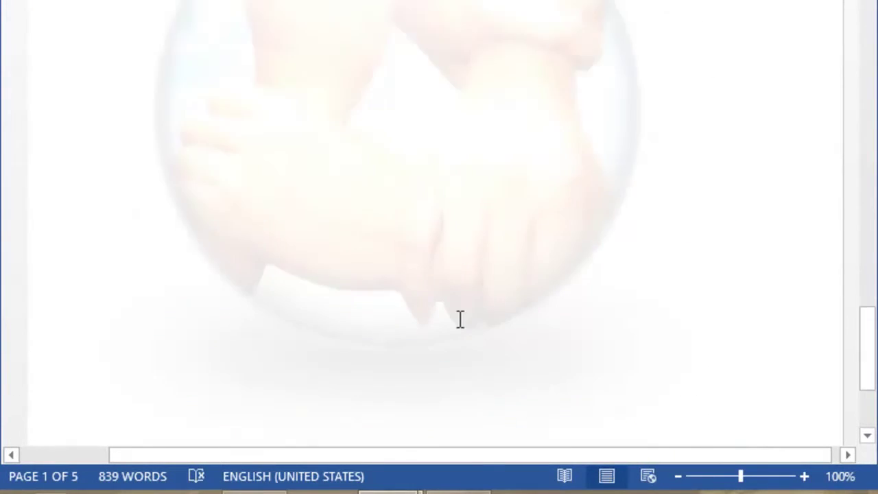
pyautogui.scroll(-4, 459, 341)
pyautogui.scroll(8, 439, 220)
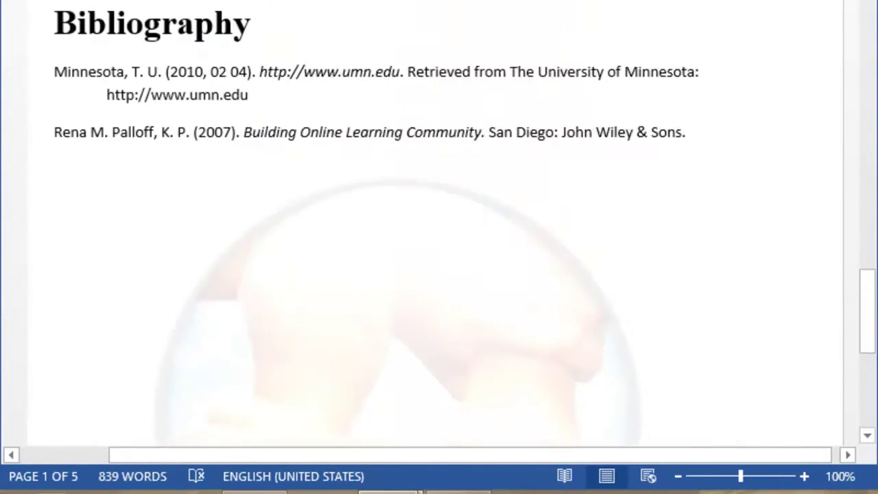
pyautogui.scroll(4, 439, 219)
pyautogui.scroll(10, 439, 247)
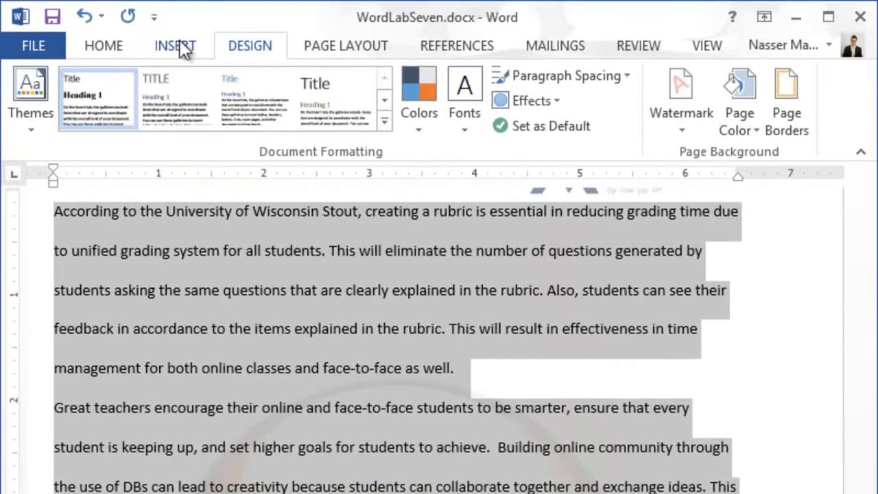
pyautogui.click(109, 11)
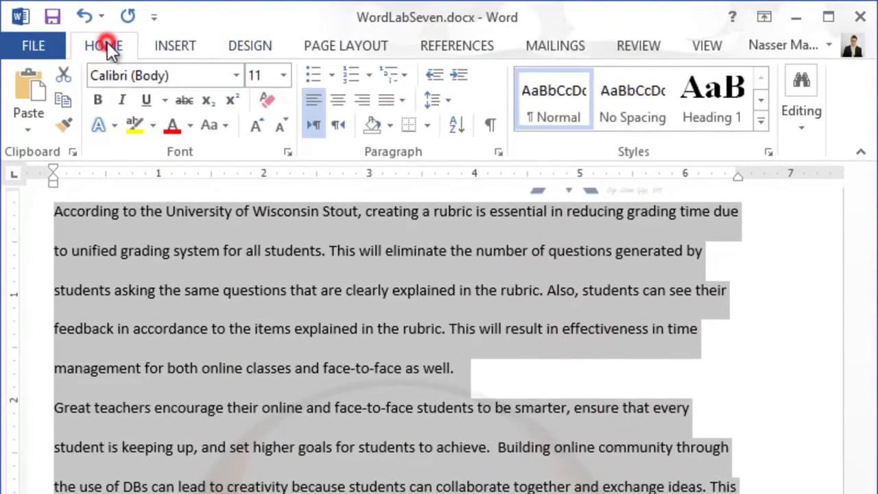
pyautogui.click(499, 153)
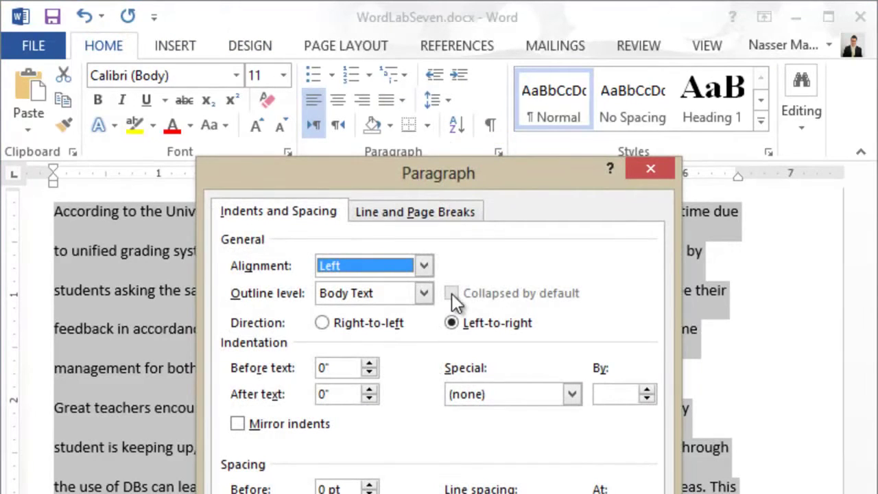
pyautogui.click(573, 394)
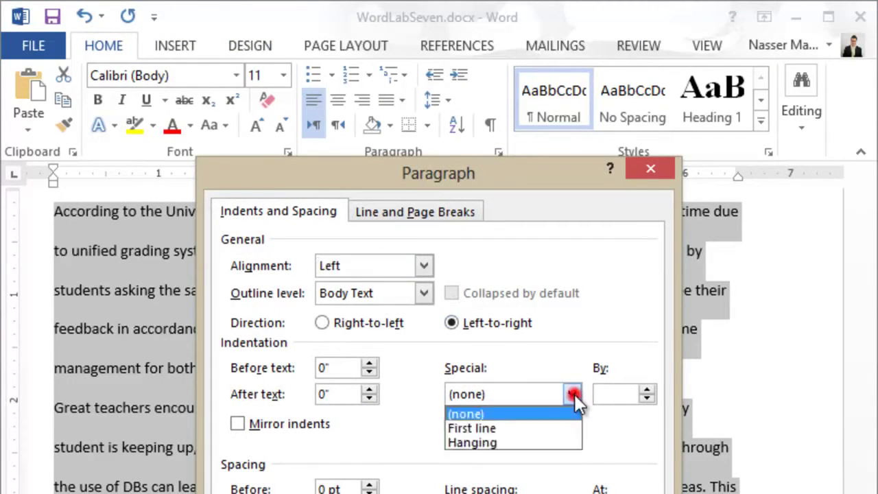
pyautogui.click(525, 426)
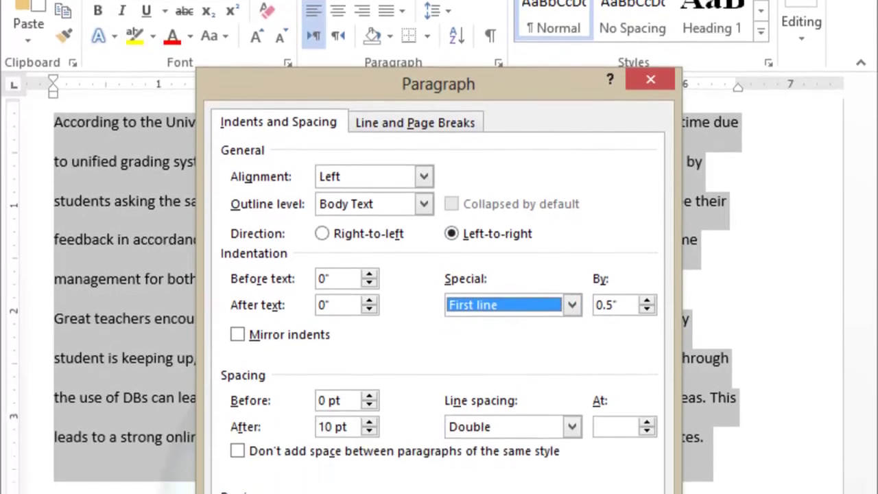
pyautogui.click(528, 463)
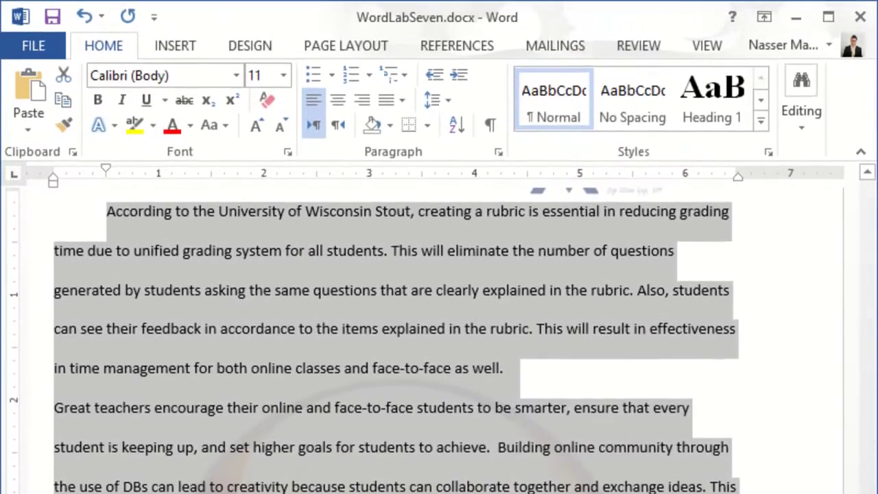
pyautogui.scroll(-15, 844, 428)
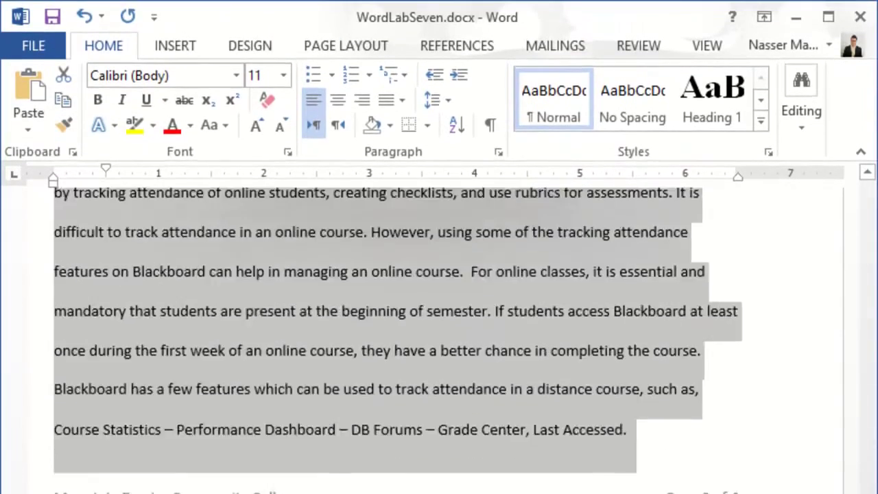
pyautogui.scroll(15, 841, 390)
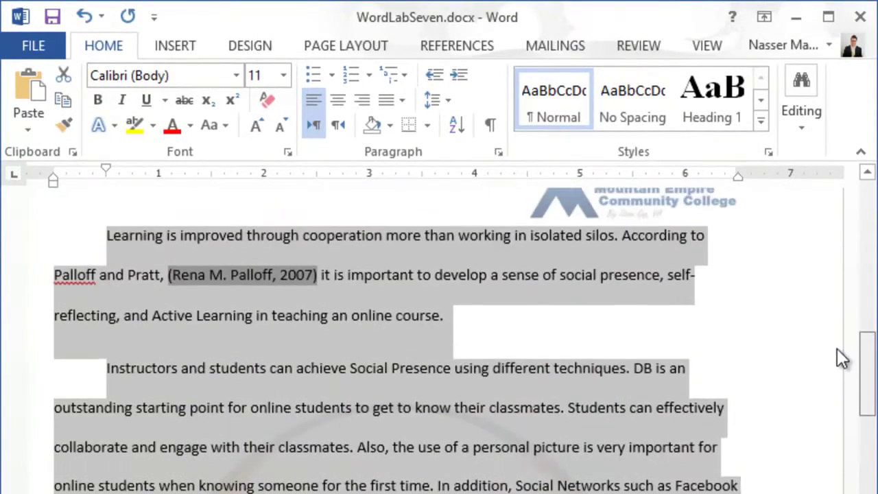
pyautogui.scroll(-5, 838, 329)
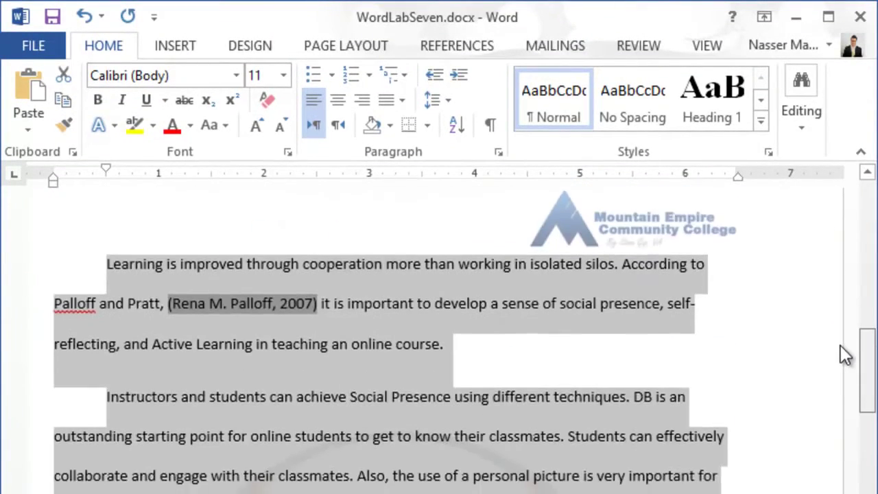
pyautogui.click(523, 429)
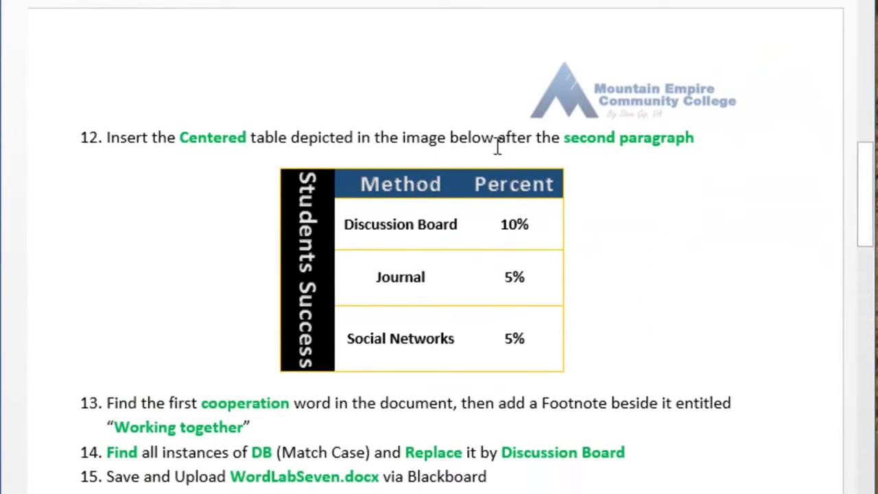
# Step: Insert a table with two columns and one row on a new line after the second body paragraph
pyautogui.moveTo(499, 141); pyautogui.dragTo(676, 141)
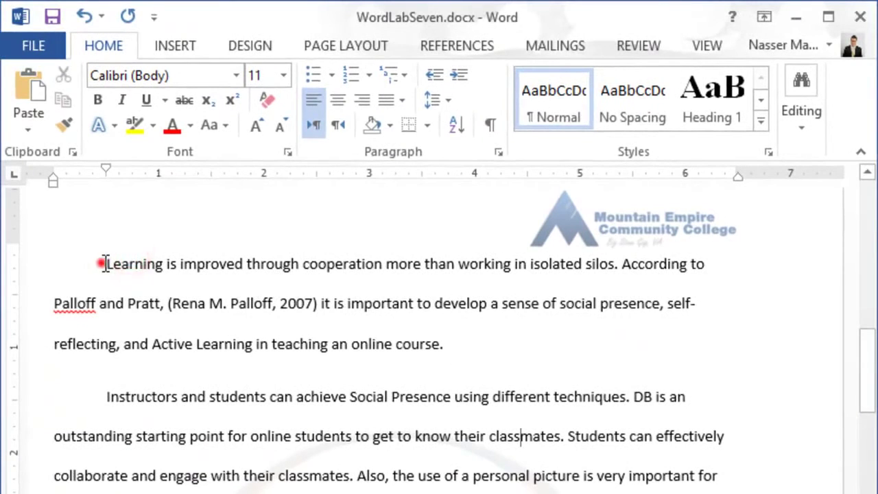
pyautogui.moveTo(103, 260); pyautogui.dragTo(484, 345)
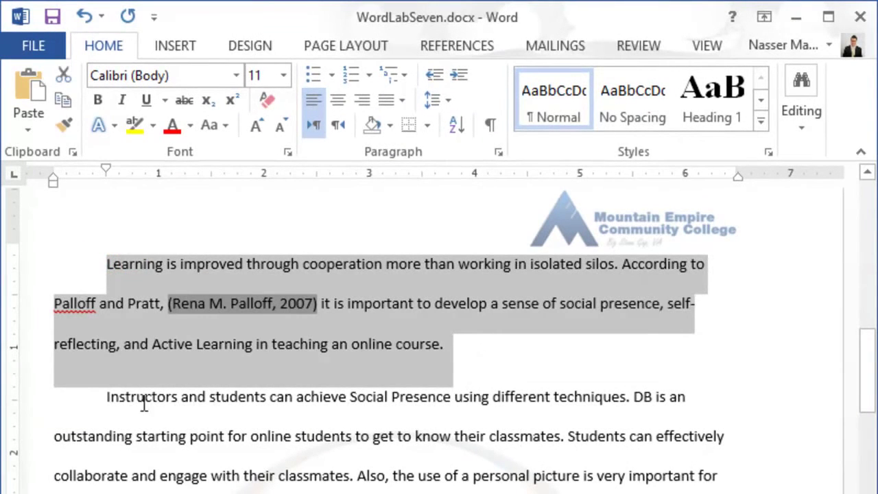
pyautogui.click(104, 396)
pyautogui.moveTo(104, 396); pyautogui.dragTo(497, 439)
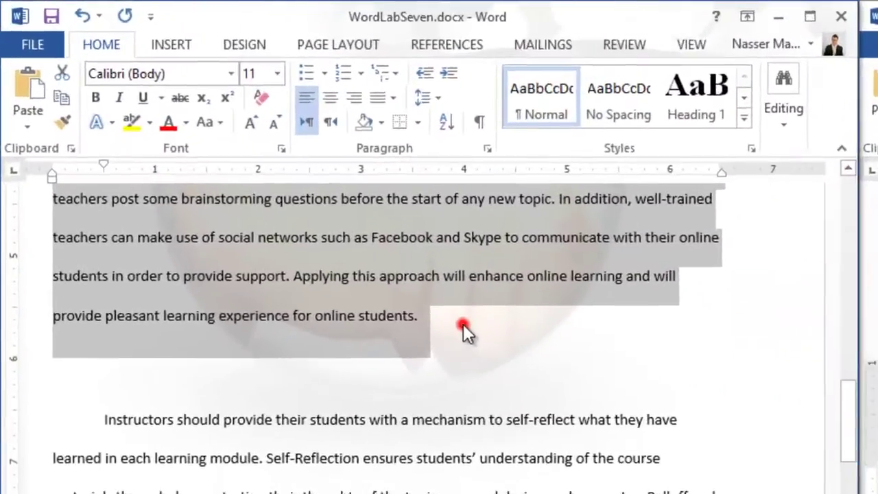
pyautogui.click(240, 153)
pyautogui.press('Return')
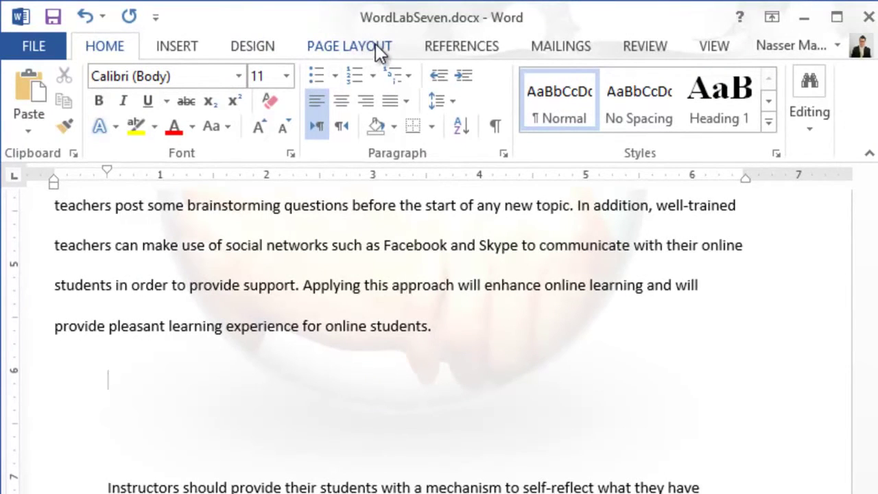
pyautogui.click(172, 43)
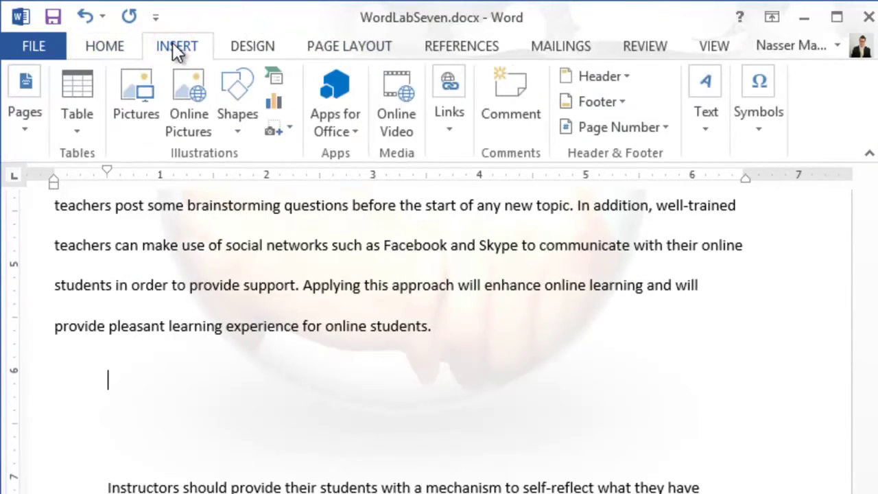
pyautogui.click(80, 127)
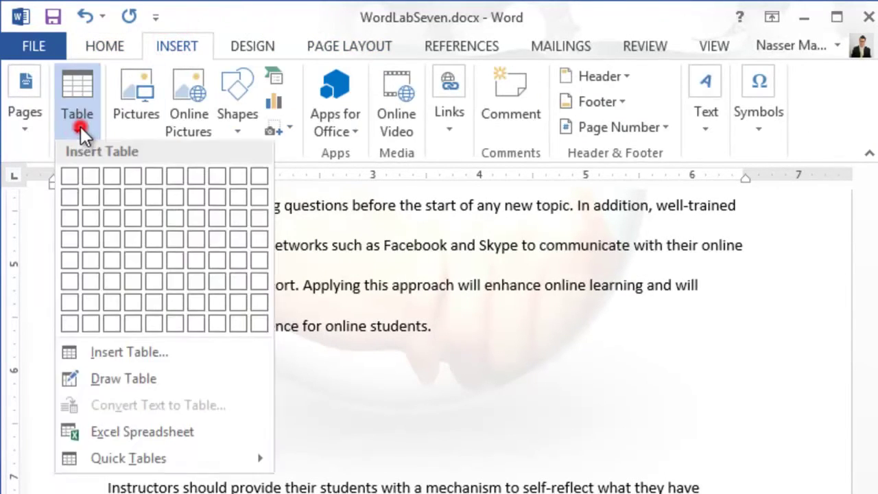
pyautogui.click(89, 178)
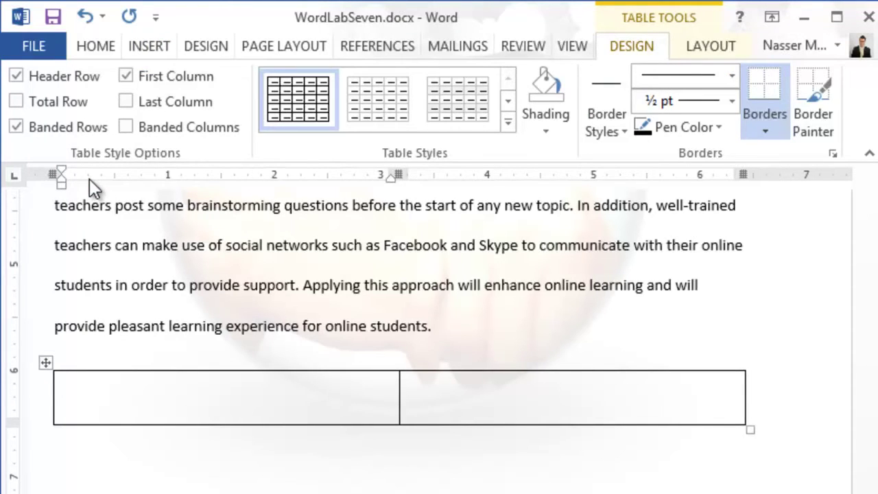
# Step: Fill the two cells of the table's first row with the headings Method and Percent
pyautogui.write('Method')
pyautogui.press('Tab')
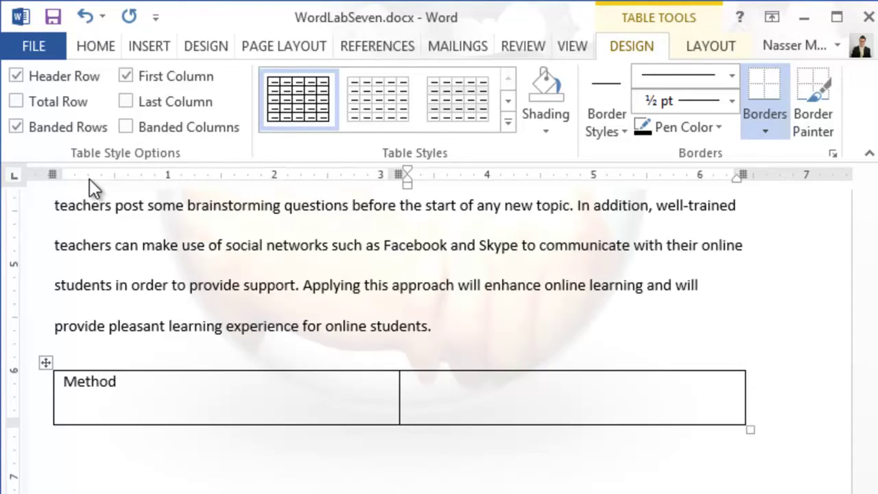
pyautogui.write('Percent')
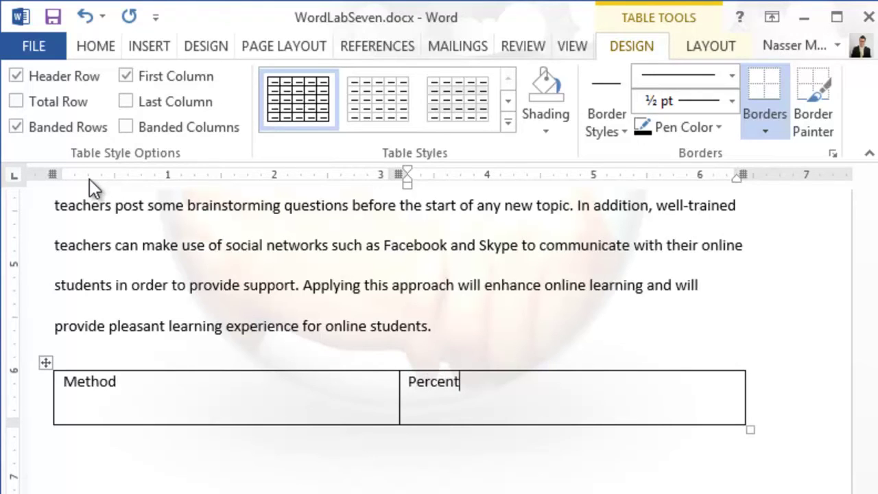
pyautogui.hotkey('shift', 'Tab')
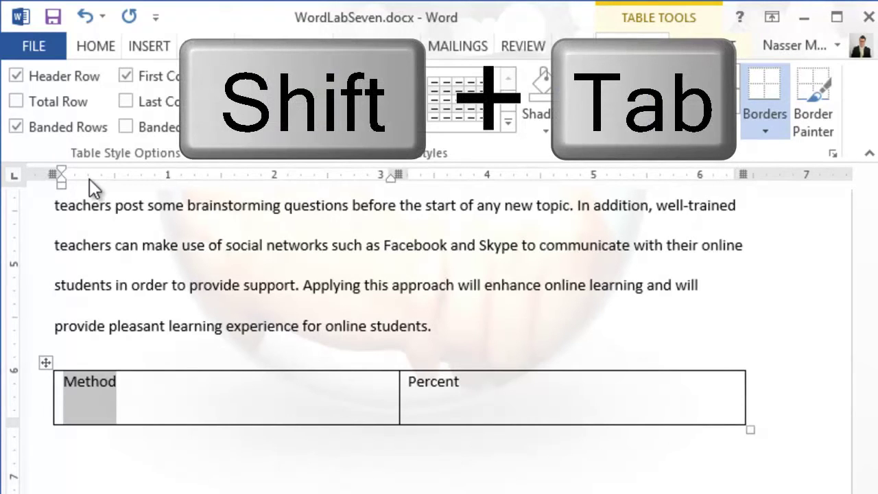
pyautogui.press('Tab')
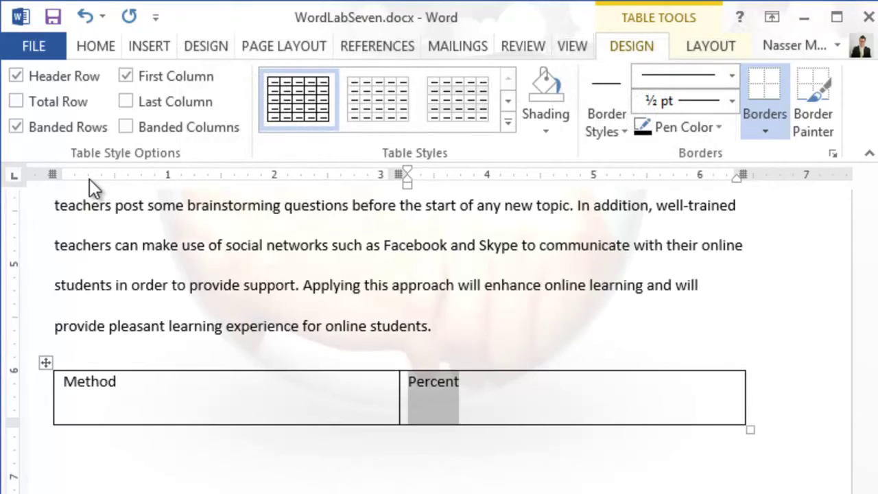
# Step: Add a table row below the headings containing Discussion Board and 10%
pyautogui.press('Tab')
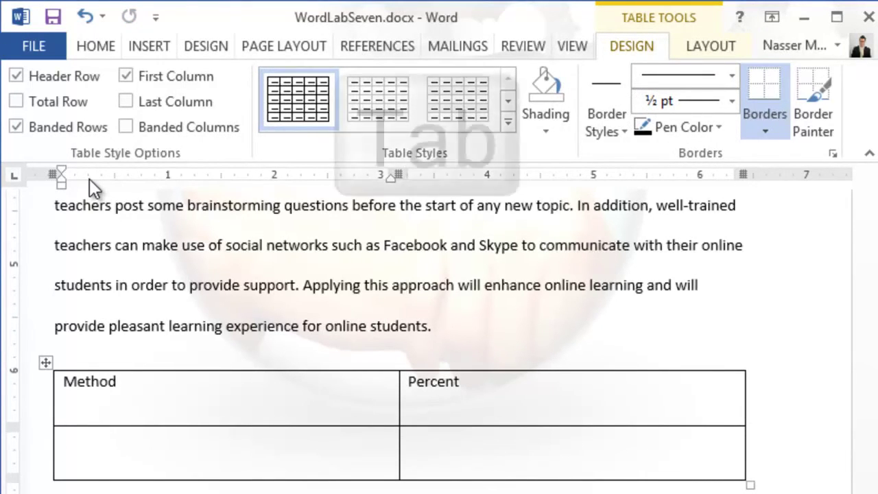
pyautogui.write('Discussion Board')
pyautogui.press('Tab')
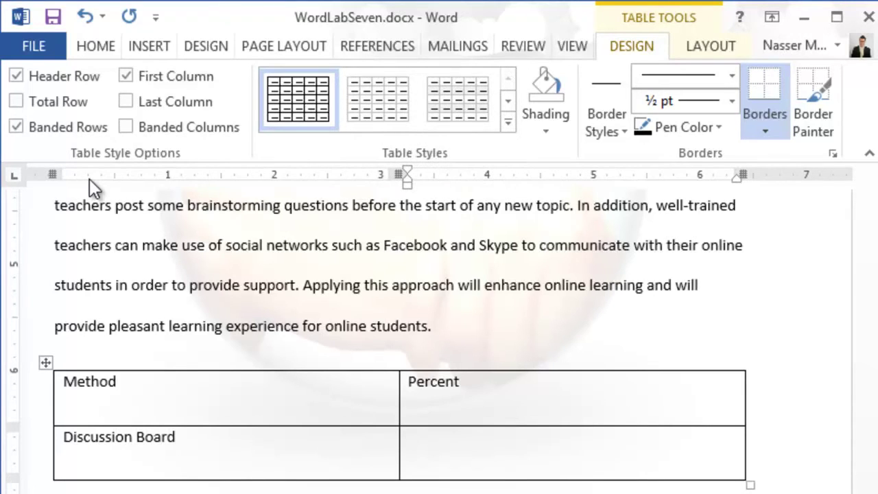
pyautogui.write('10%')
# Step: Add two more table rows containing Journal with 5% and Social Networks with 5%
pyautogui.press('Tab')
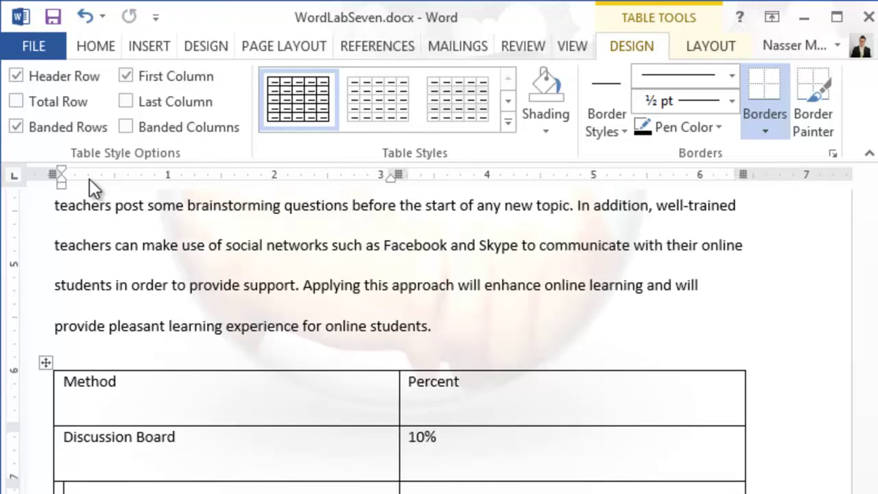
pyautogui.write('Journal')
pyautogui.press('Tab')
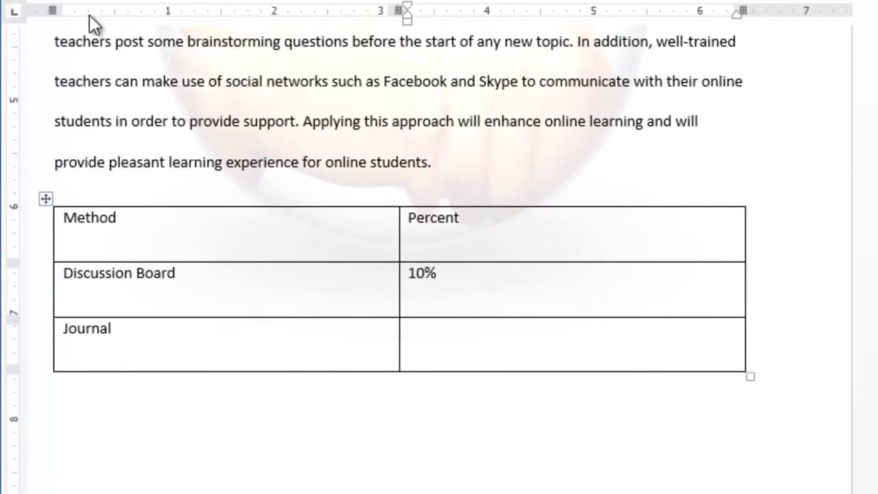
pyautogui.write('5%')
pyautogui.press('Tab')
pyautogui.write('Social Networks')
pyautogui.press('Tab')
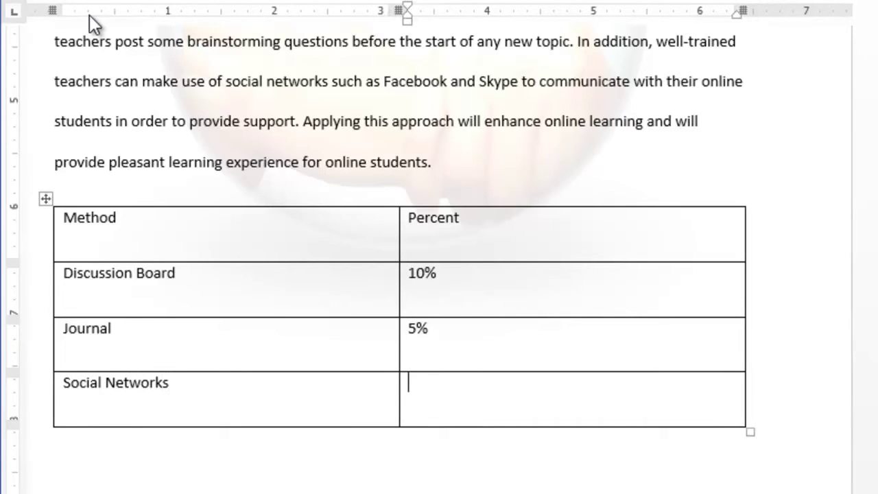
pyautogui.write('5%')
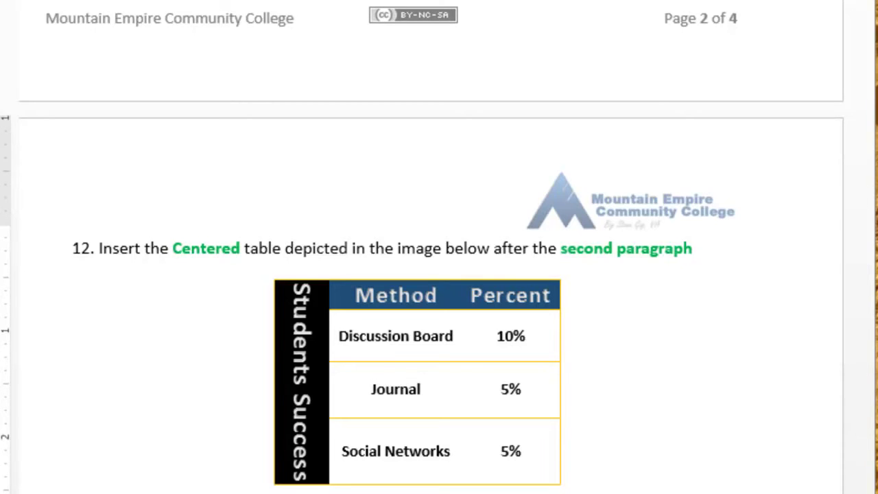
# Step: Insert an empty column between the Method and Percent columns of the table
pyautogui.click(81, 35)
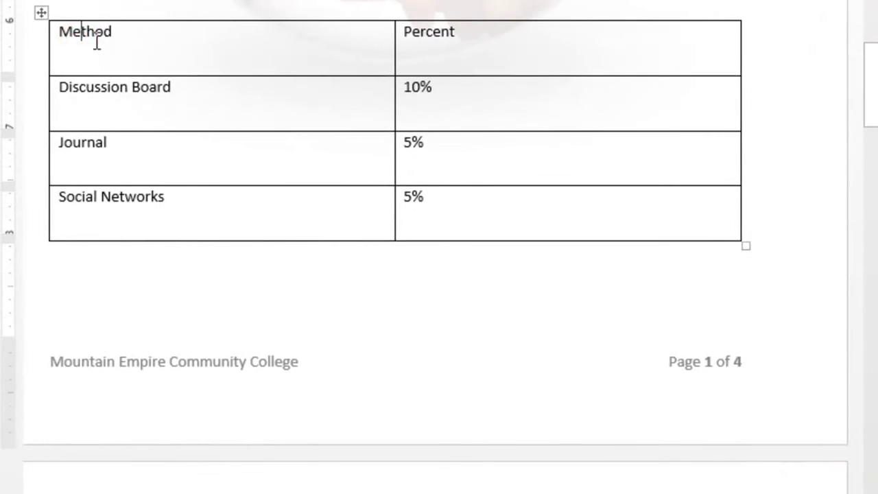
pyautogui.click(375, 35)
pyautogui.moveTo(397, 19)
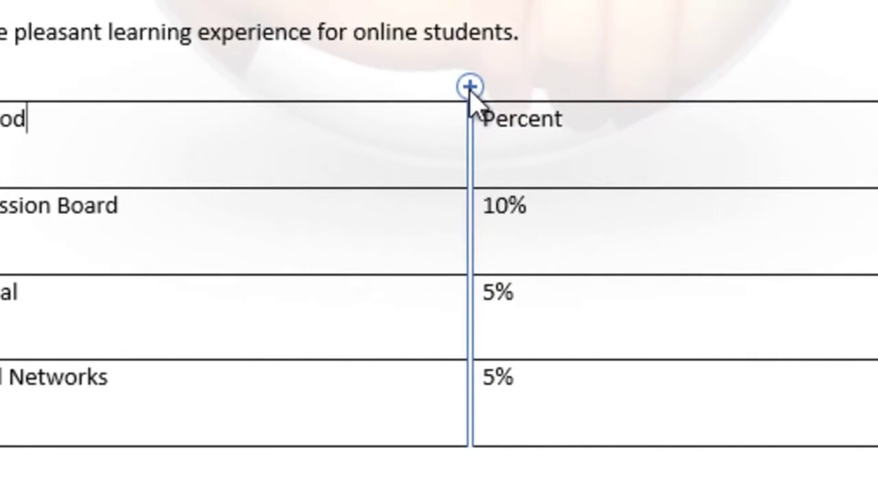
pyautogui.click(470, 86)
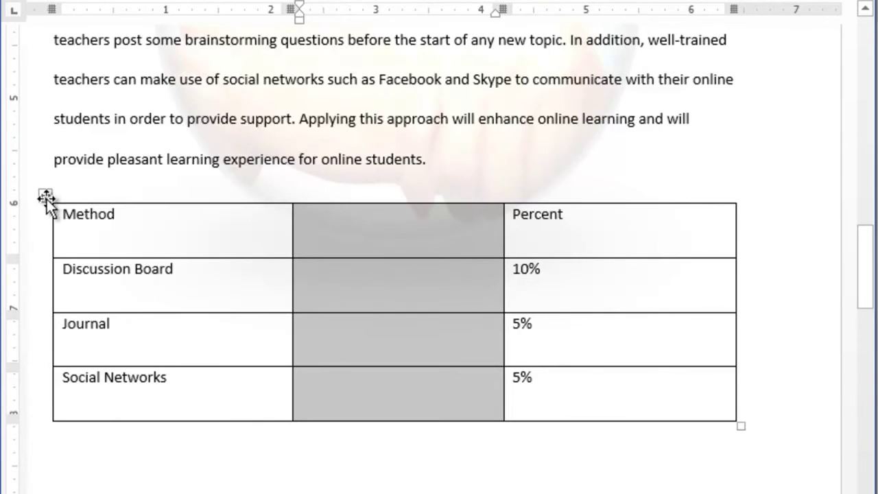
# Step: Insert an empty column before the Method column of the table
pyautogui.click(59, 220)
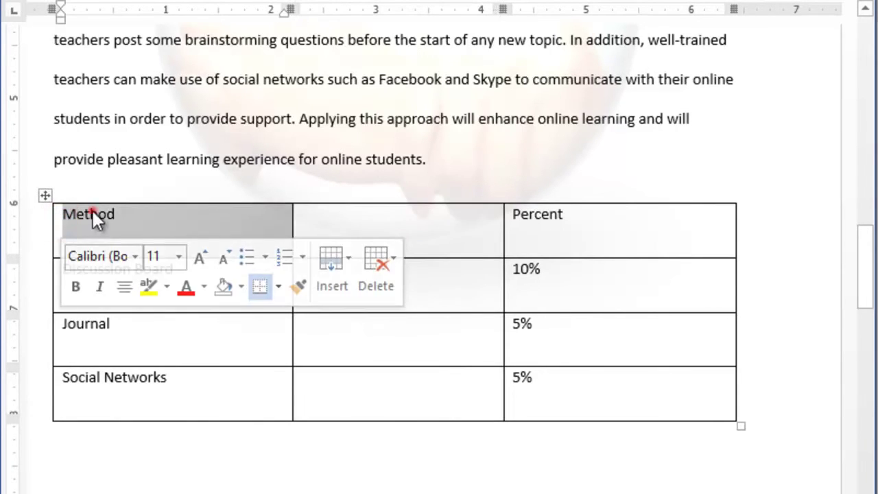
pyautogui.click(111, 201)
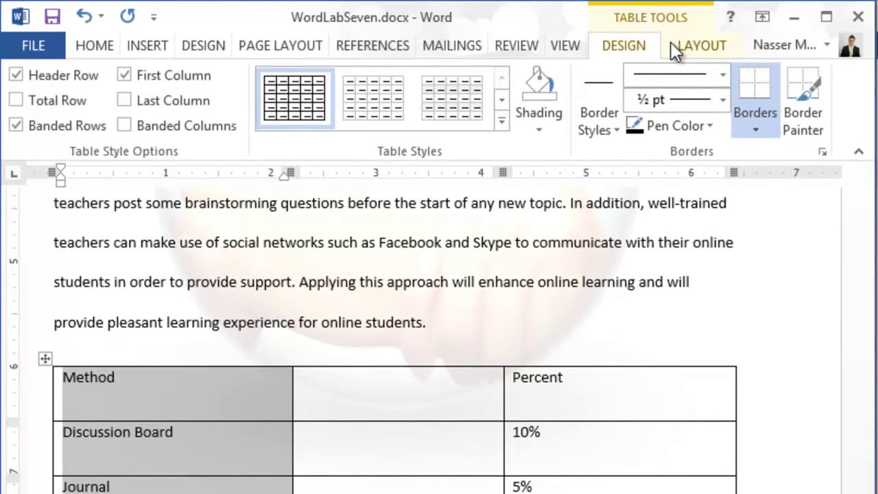
pyautogui.click(681, 46)
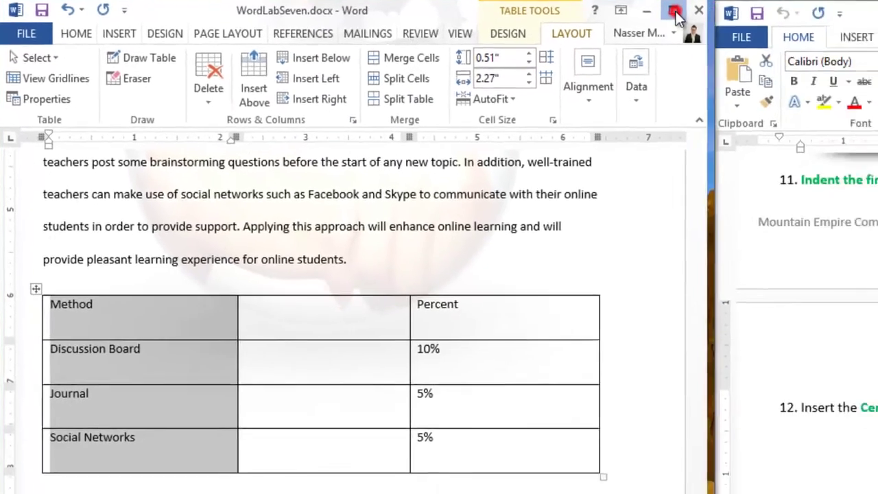
pyautogui.click(831, 13)
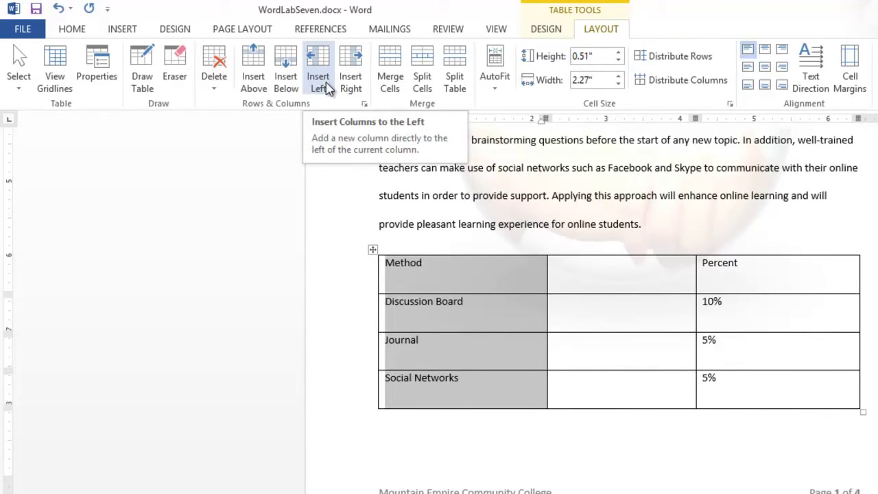
pyautogui.click(478, 265)
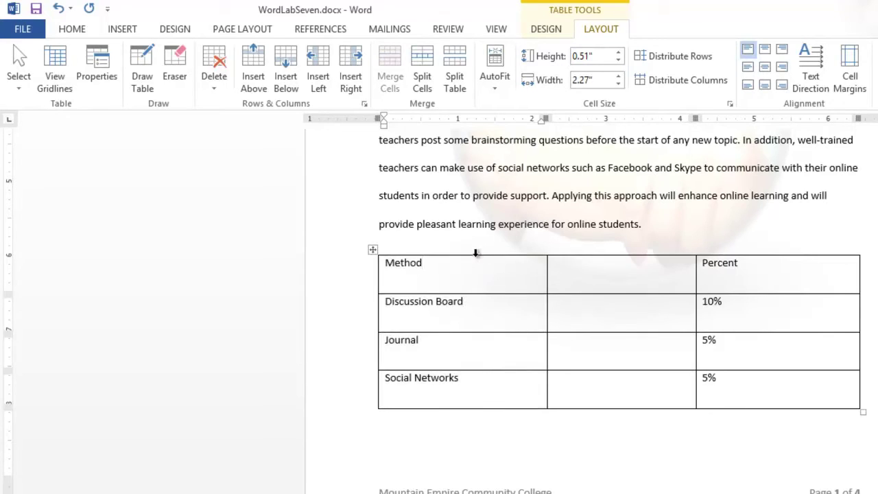
pyautogui.click(475, 253)
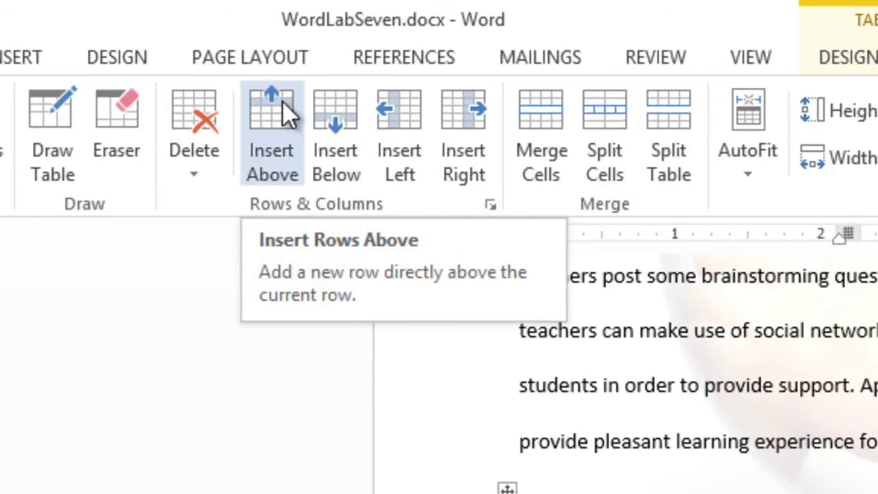
pyautogui.click(390, 100)
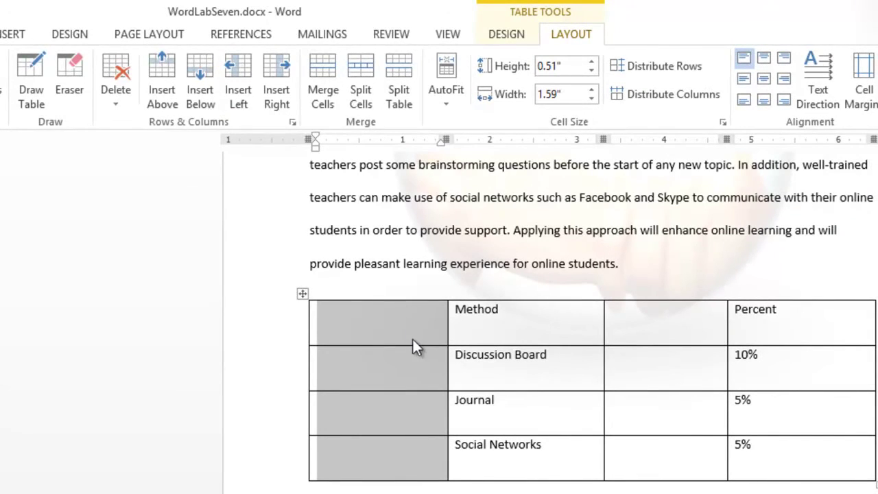
# Step: Delete the empty column between the Method and Percent columns
pyautogui.click(645, 314)
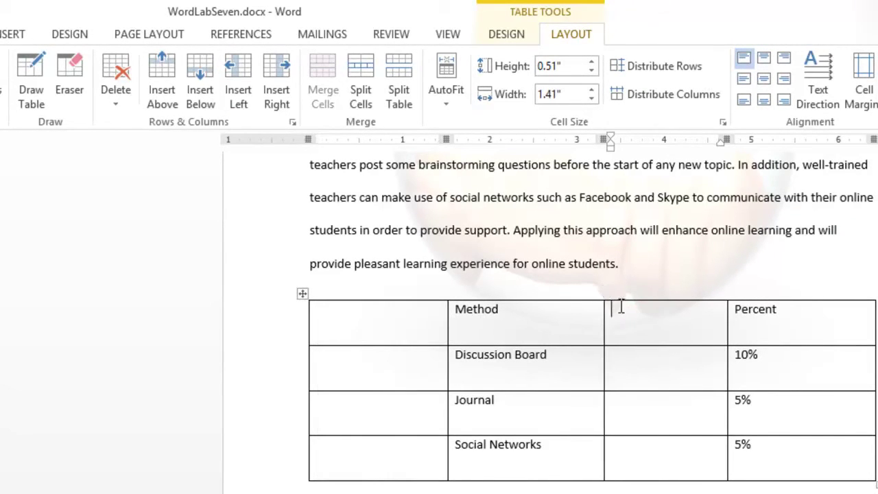
pyautogui.moveTo(605, 296)
pyautogui.click(644, 297)
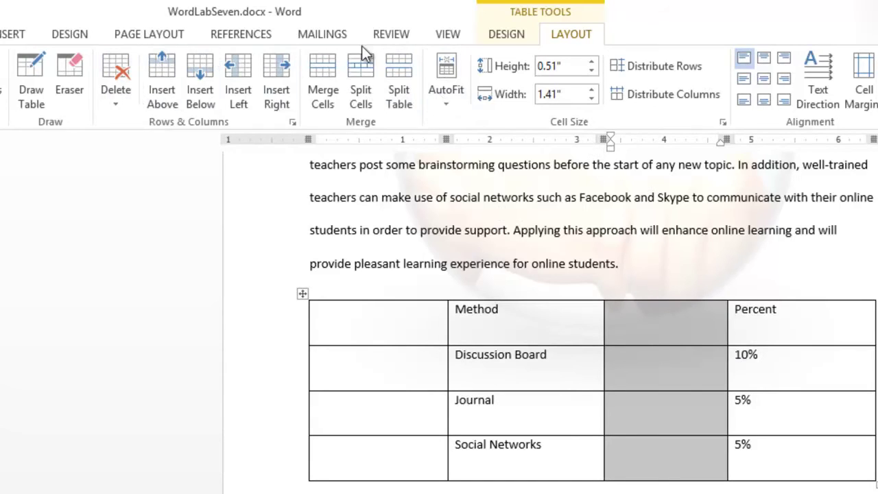
pyautogui.click(582, 37)
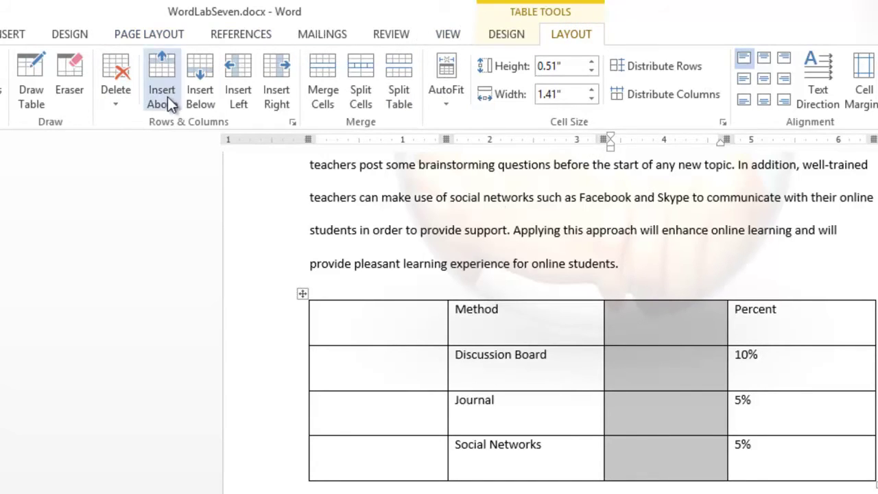
pyautogui.click(120, 88)
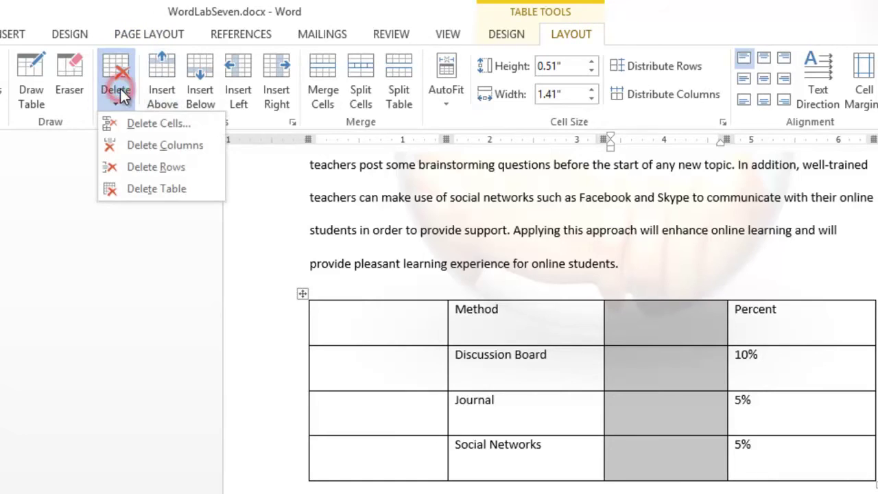
pyautogui.click(153, 144)
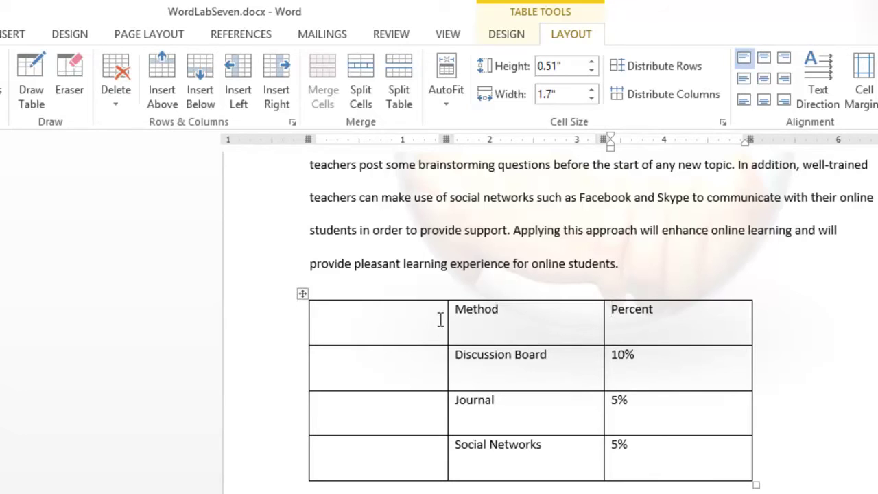
# Step: Enter the text Students Success in the first row of the table's empty first column
pyautogui.click(815, 14)
pyautogui.press('super+Up')
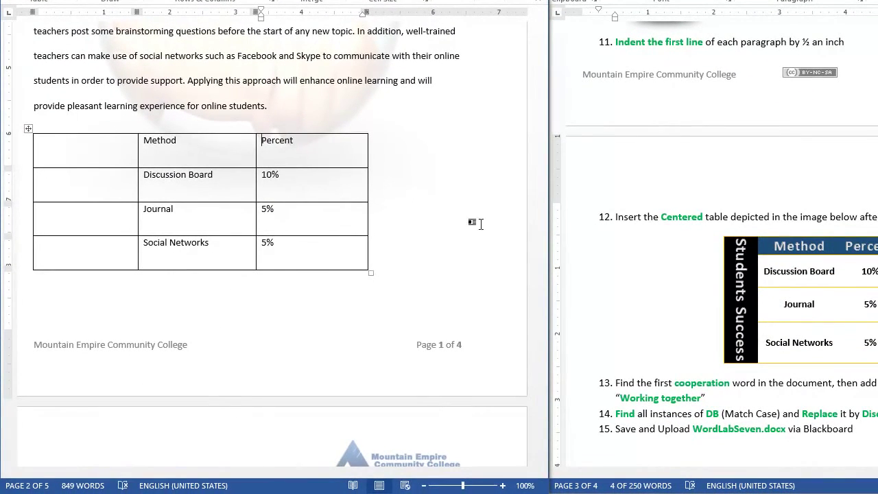
pyautogui.click(110, 146)
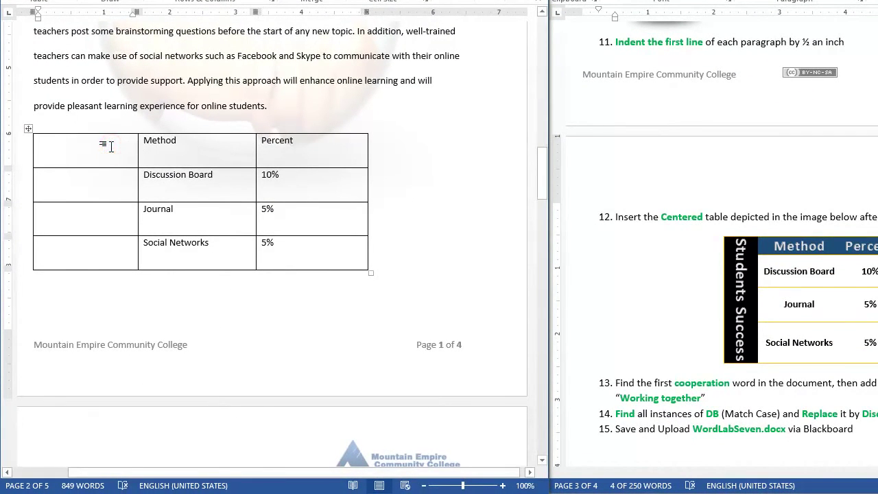
pyautogui.write('Studen')
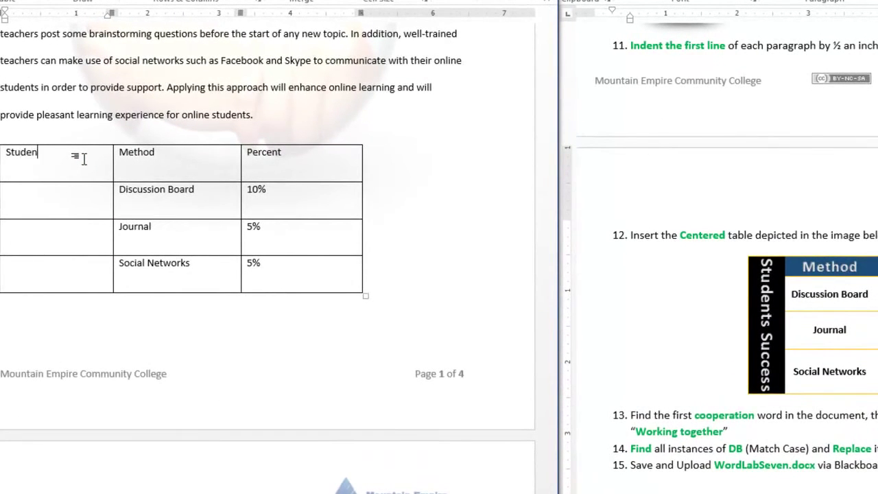
pyautogui.write('ts Success')
pyautogui.click(77, 195)
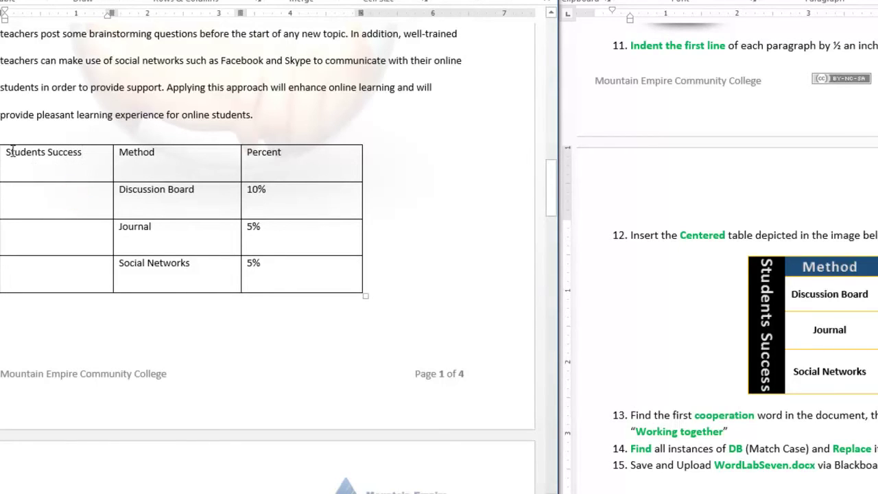
# Step: Merge the four cells of the Students Success column into a single cell
pyautogui.moveTo(6, 151); pyautogui.dragTo(90, 158)
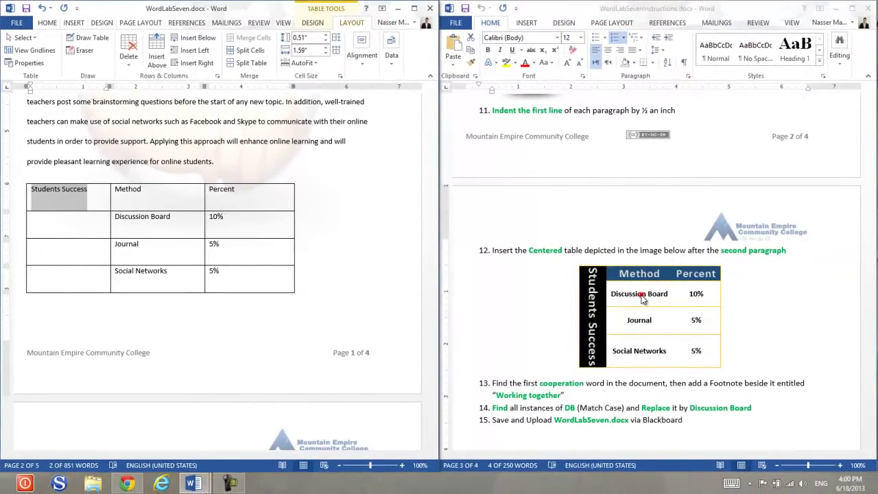
pyautogui.click(833, 297)
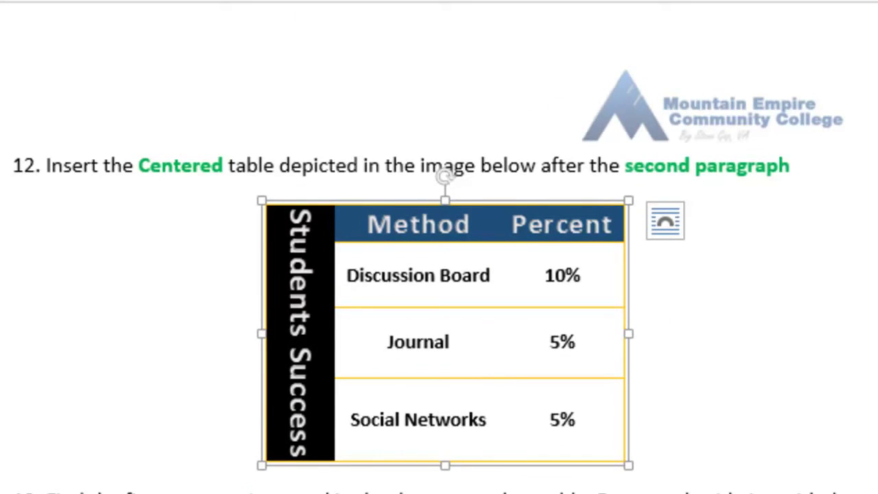
pyautogui.press('Escape')
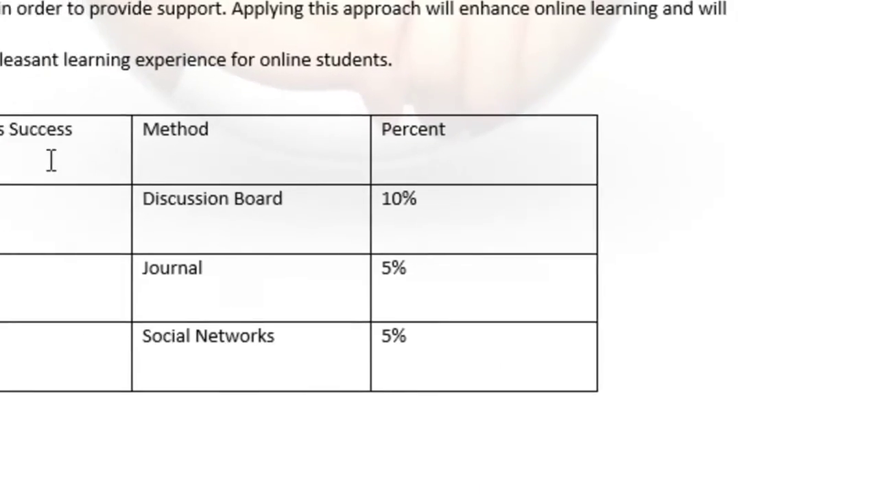
pyautogui.moveTo(181, 178); pyautogui.dragTo(244, 384)
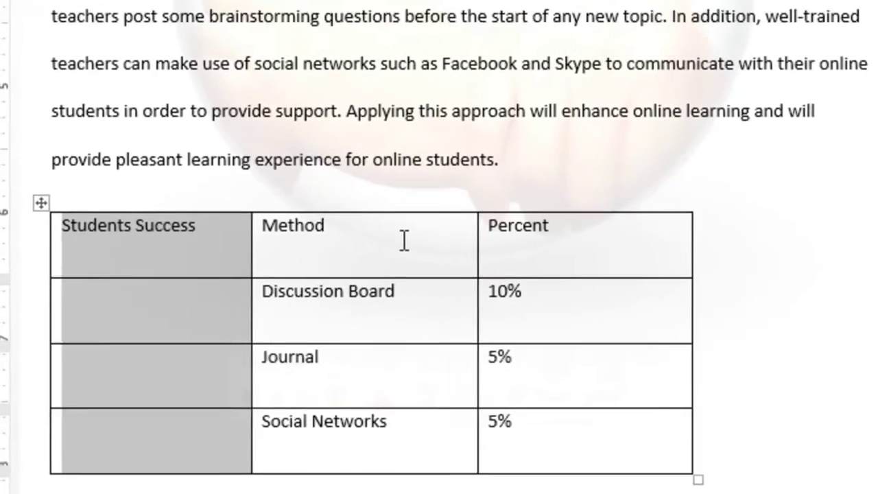
pyautogui.click(769, 42)
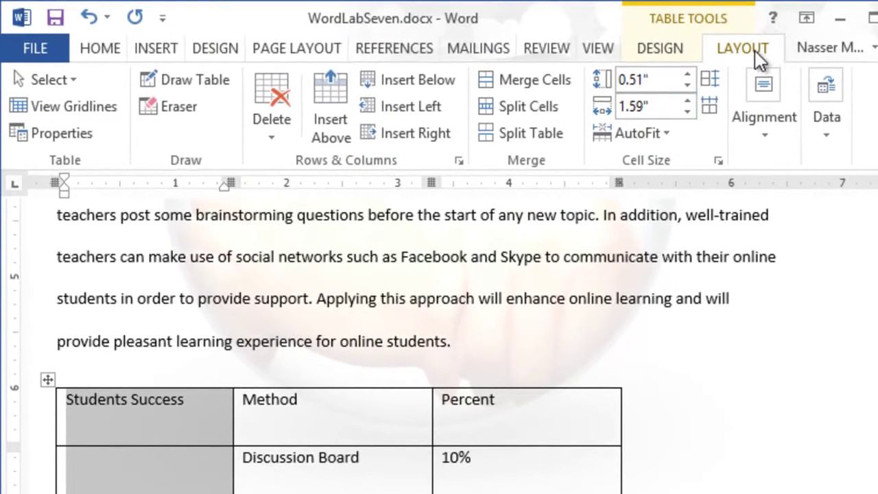
pyautogui.click(542, 80)
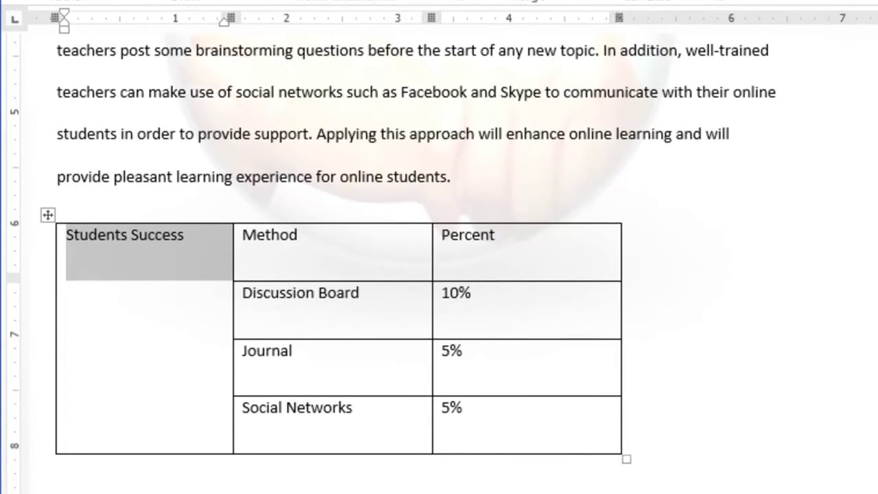
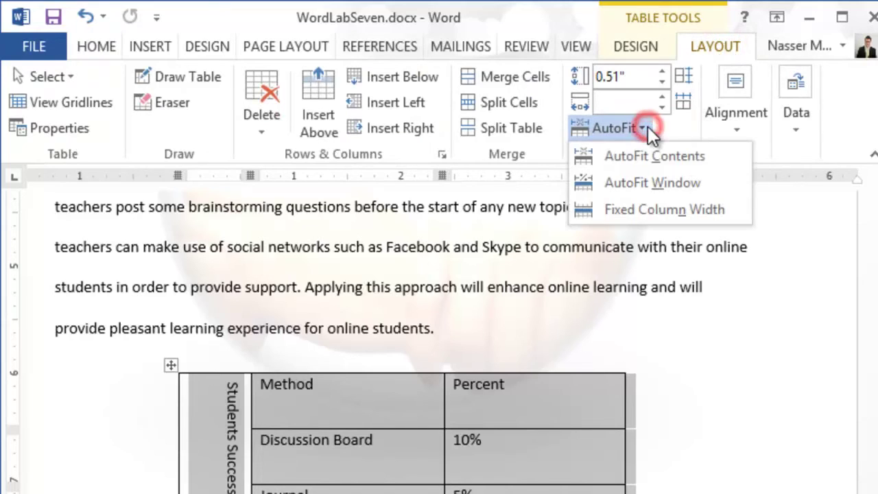
# Step: Fit the table's columns to their contents and apply the gold grid table style with a solid header row and first column
pyautogui.click(646, 152)
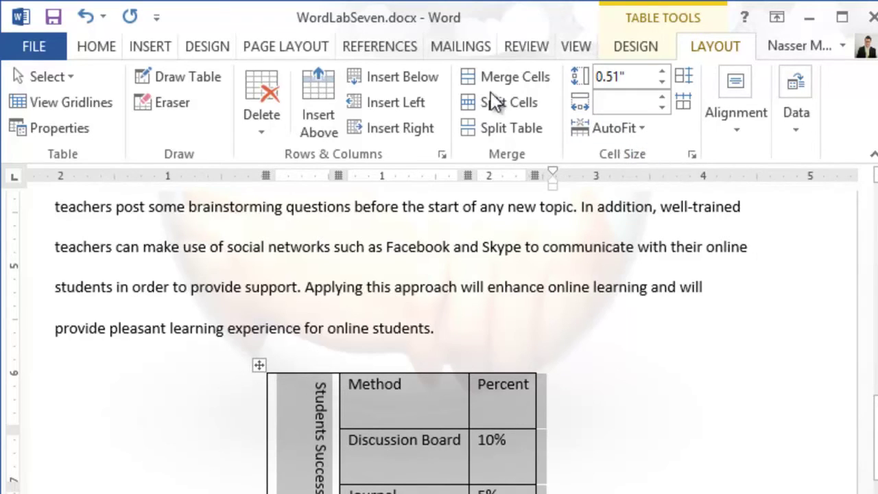
pyautogui.click(647, 44)
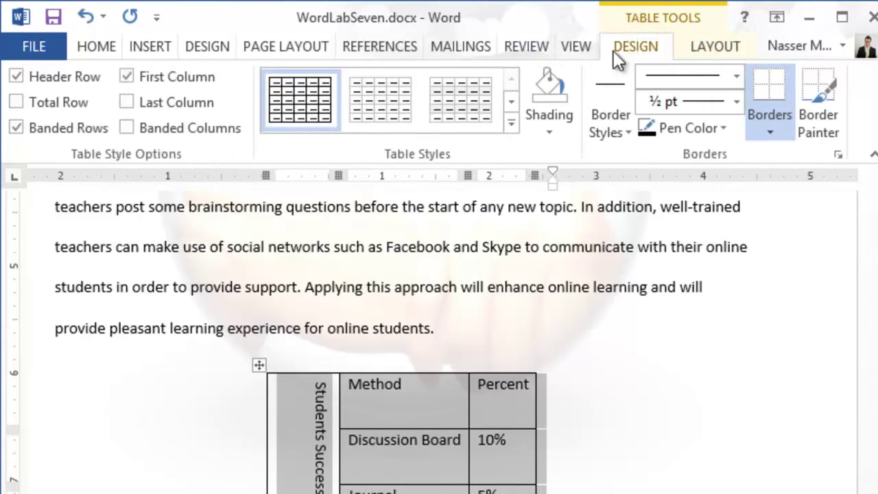
pyautogui.click(511, 126)
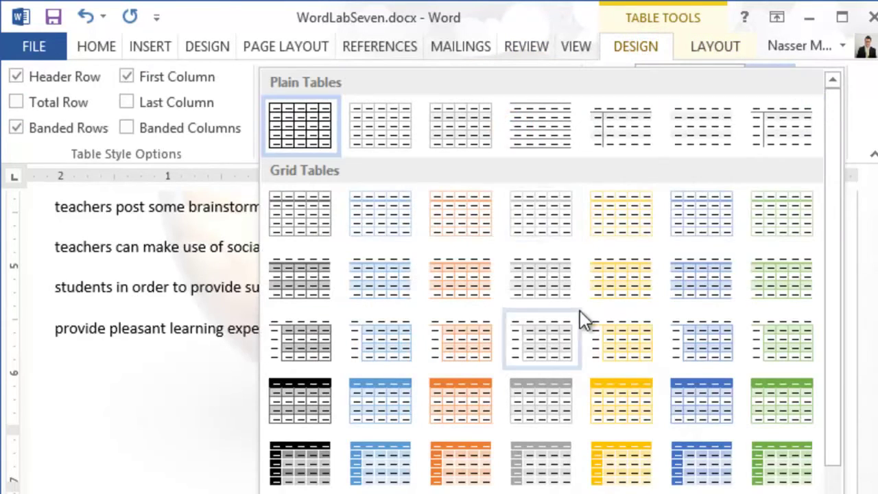
pyautogui.click(631, 472)
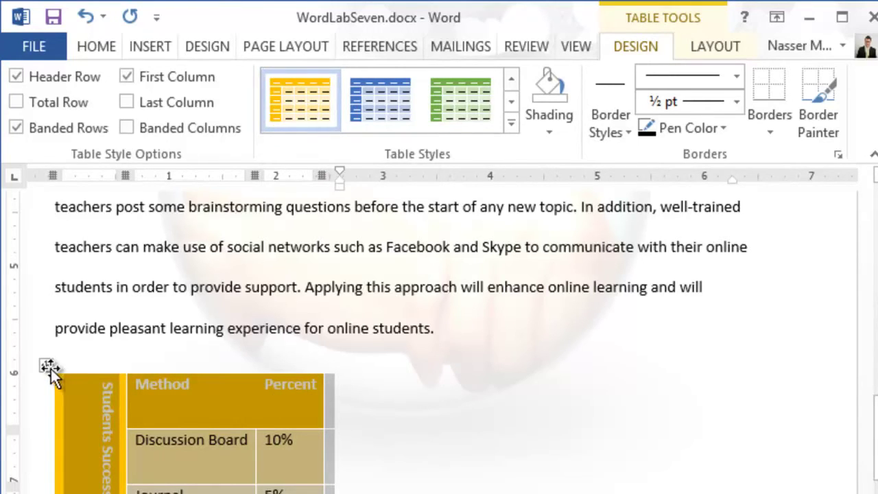
# Step: Center the whole table horizontally on the page
pyautogui.click(87, 45)
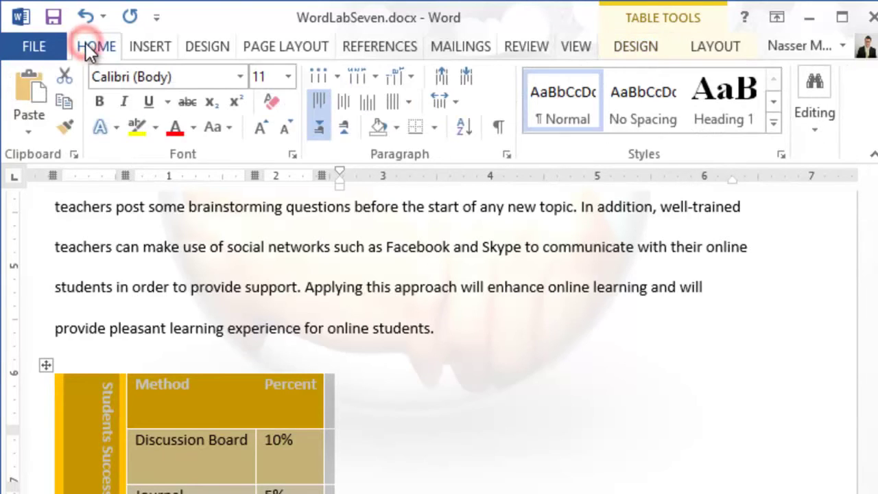
pyautogui.click(344, 102)
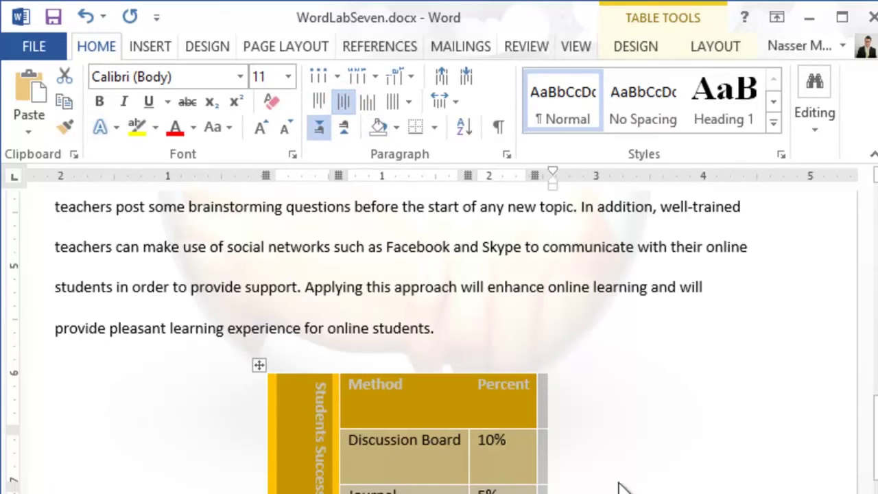
pyautogui.click(469, 439)
pyautogui.click(353, 412)
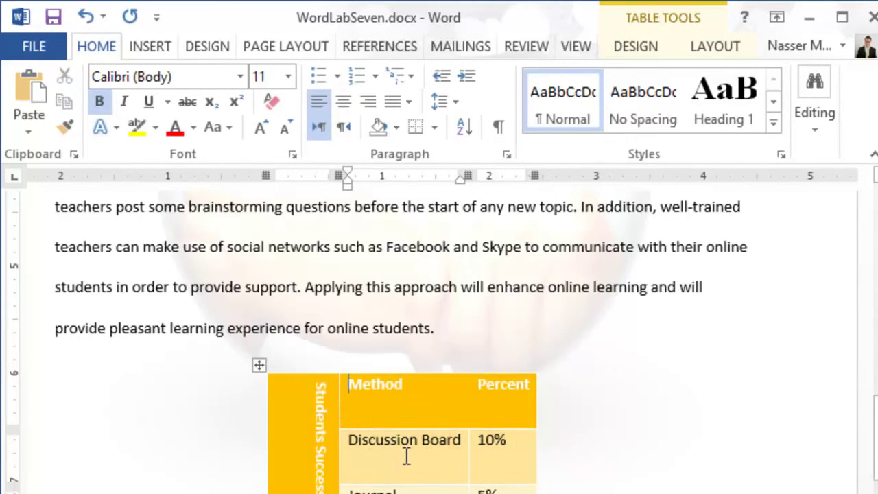
pyautogui.click(344, 440)
pyautogui.moveTo(471, 445); pyautogui.dragTo(514, 456)
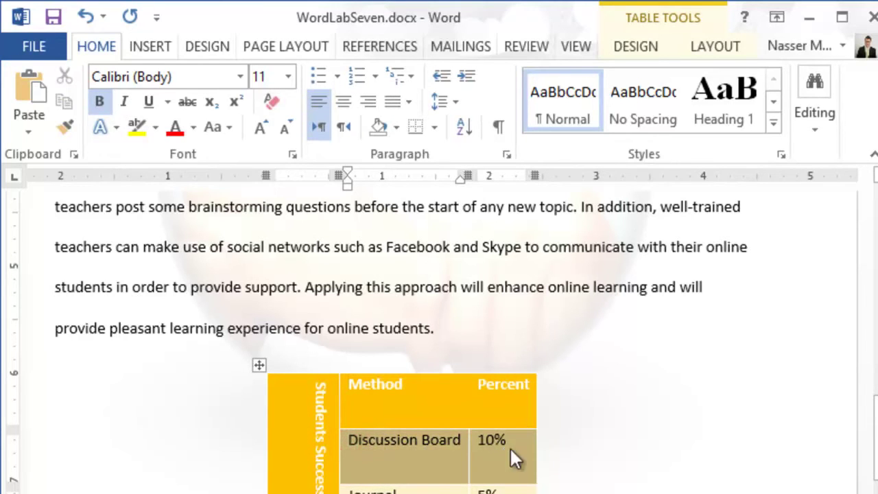
pyautogui.click(396, 492)
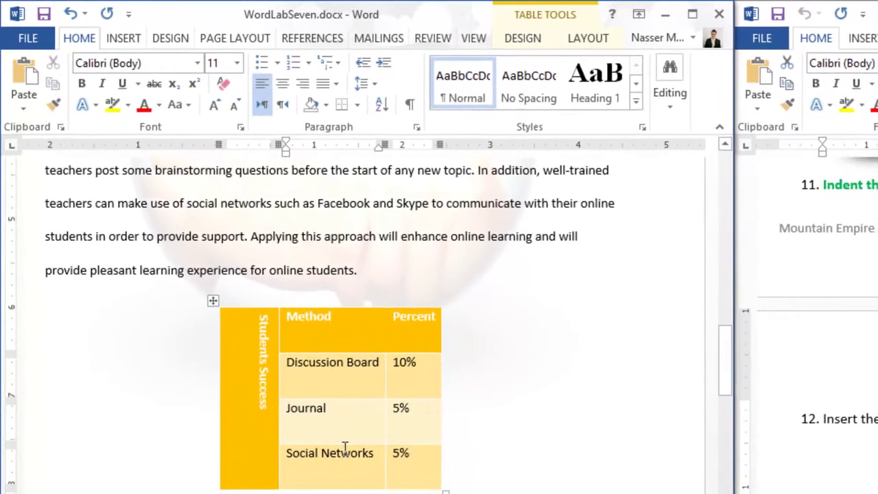
# Step: Apply the gold bordered grid table style with a solid header and no banded rows, and center the whole table on the page
pyautogui.click(288, 357)
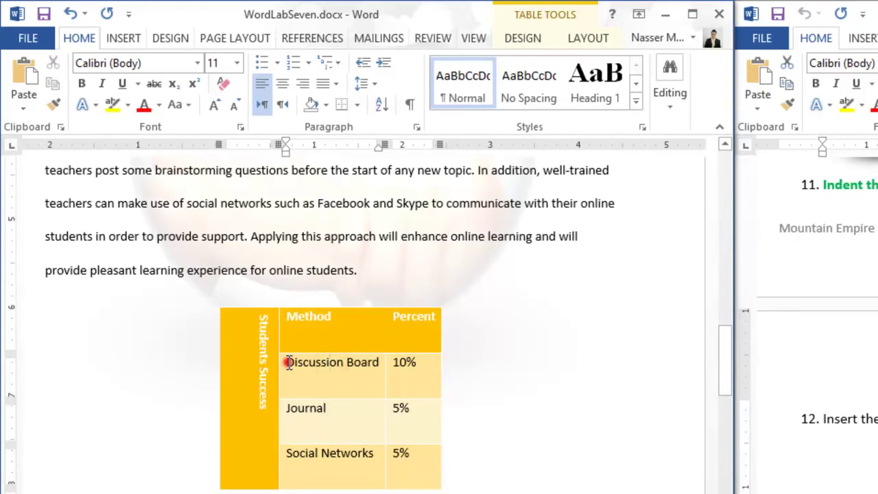
pyautogui.click(587, 39)
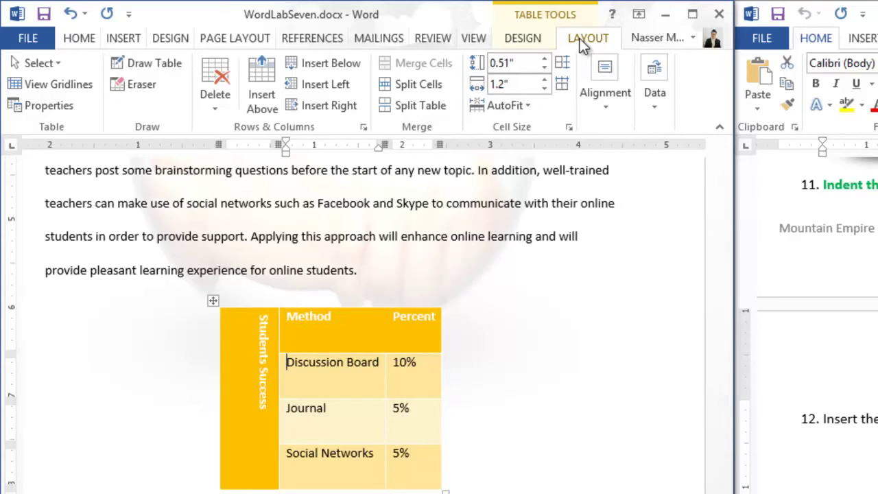
pyautogui.click(516, 39)
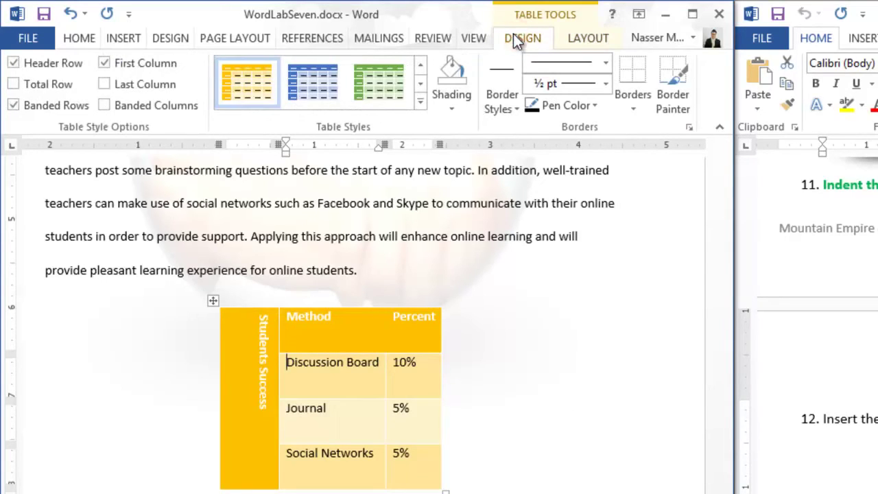
pyautogui.click(14, 107)
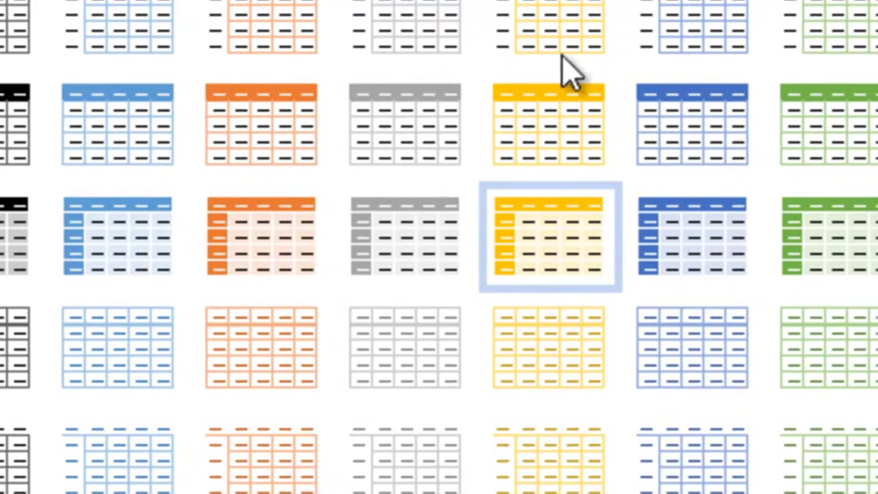
pyautogui.click(583, 140)
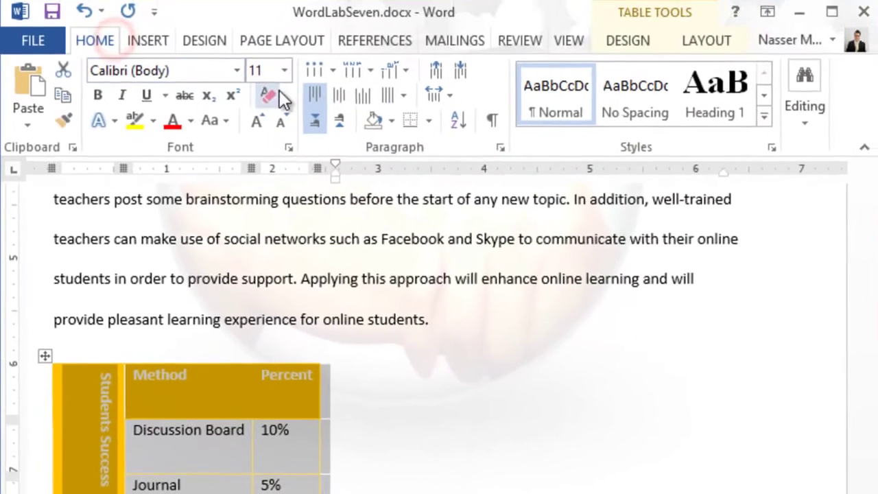
pyautogui.click(336, 100)
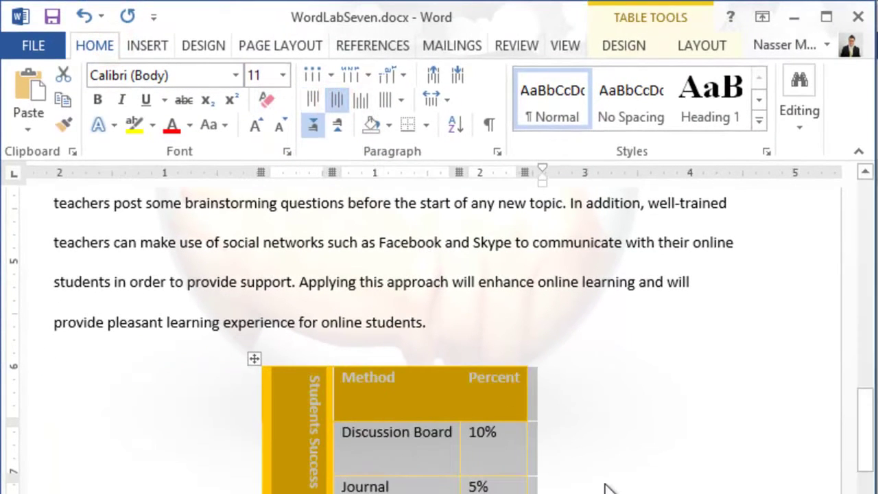
pyautogui.click(603, 482)
# Step: Apply the light gray text effect to the Students Success cell and to the Method and Percent header cells
pyautogui.rightClick(303, 371)
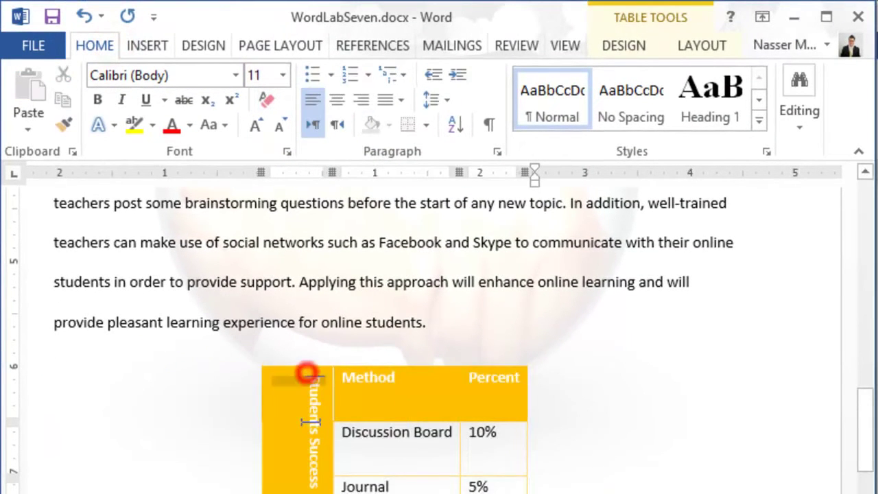
pyautogui.click(114, 125)
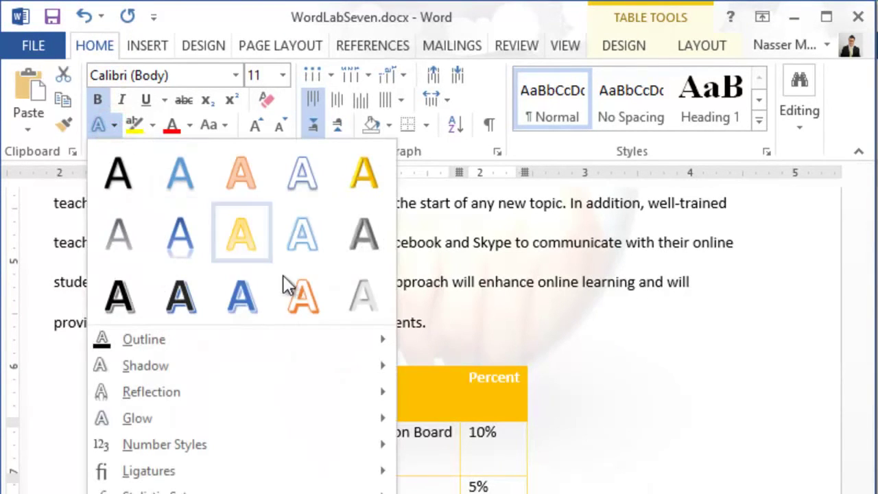
pyautogui.click(363, 298)
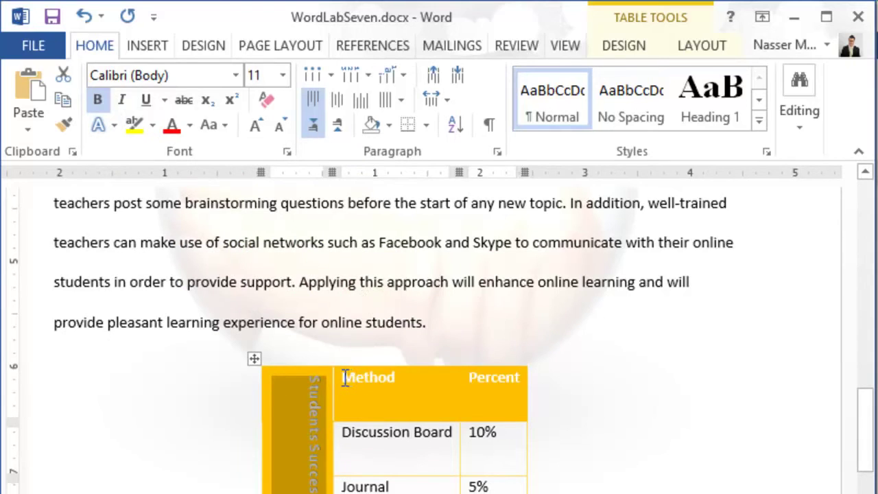
pyautogui.moveTo(345, 379); pyautogui.dragTo(497, 391)
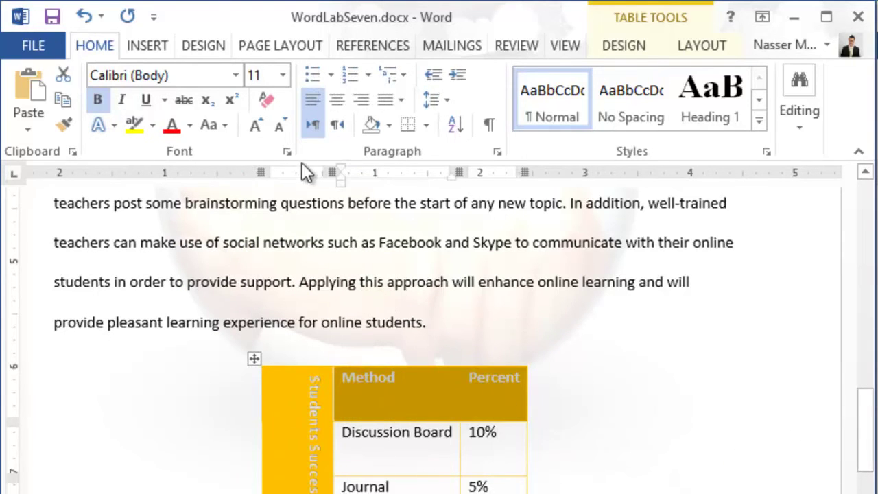
pyautogui.click(110, 127)
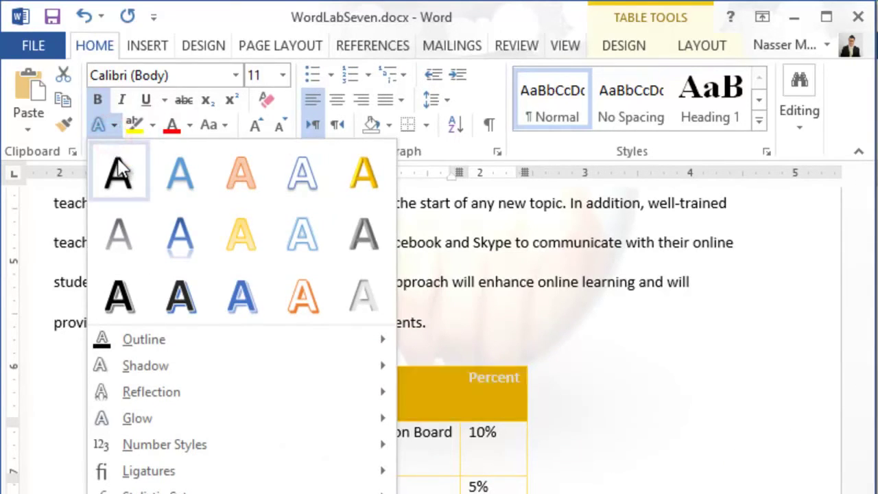
pyautogui.click(371, 297)
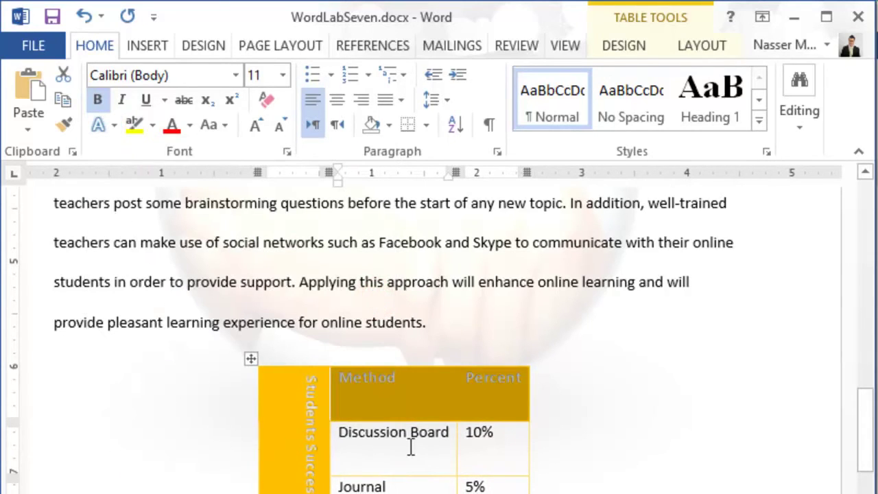
# Step: Shade the Students Success cell black
pyautogui.moveTo(304, 411)
pyautogui.mouseDown()
pyautogui.moveTo(298, 421)
pyautogui.moveTo(311, 376)
pyautogui.mouseUp()
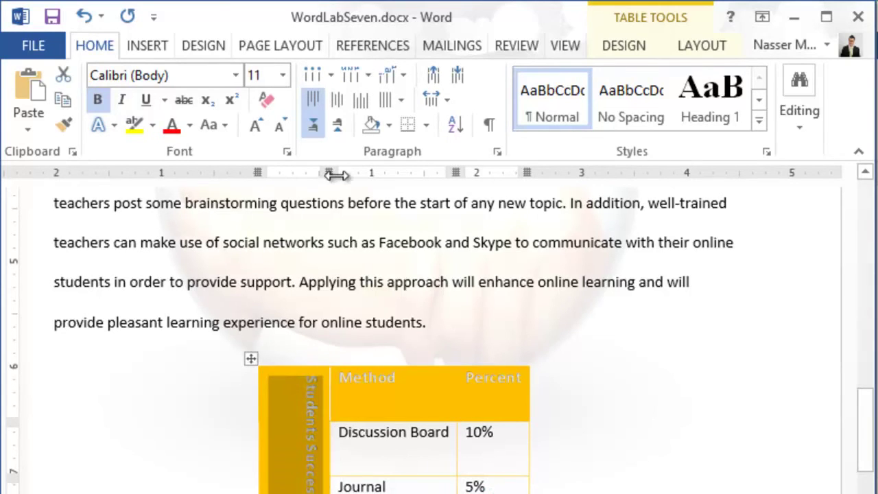
pyautogui.click(388, 130)
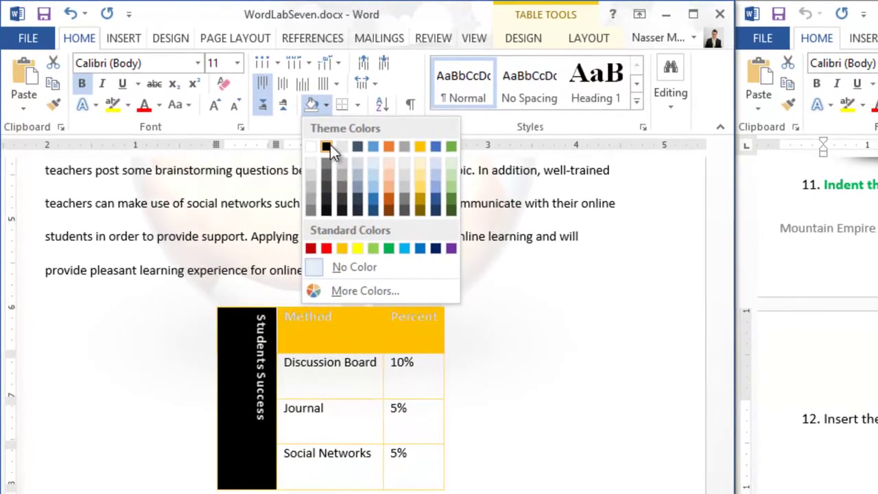
pyautogui.click(328, 147)
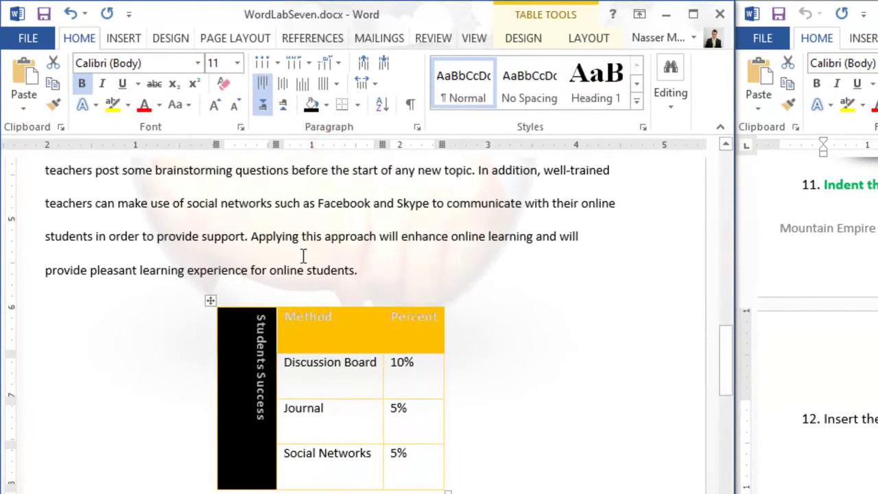
# Step: Shade the Method and Percent header cells with the standard dark blue
pyautogui.moveTo(290, 323); pyautogui.dragTo(452, 320)
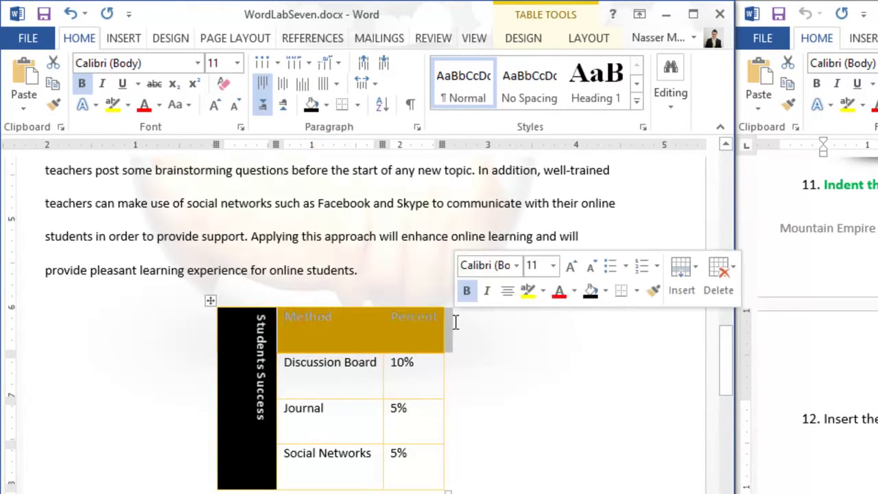
pyautogui.click(402, 302)
pyautogui.click(349, 332)
pyautogui.moveTo(286, 318); pyautogui.dragTo(442, 331)
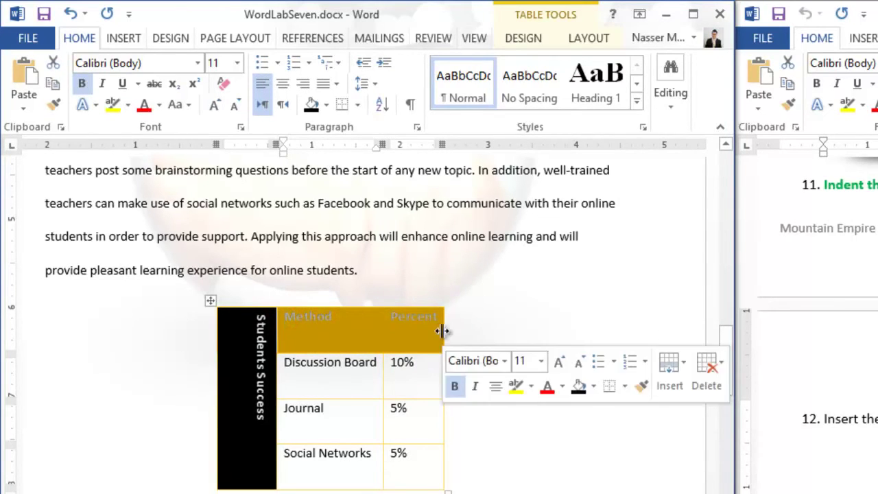
pyautogui.click(326, 105)
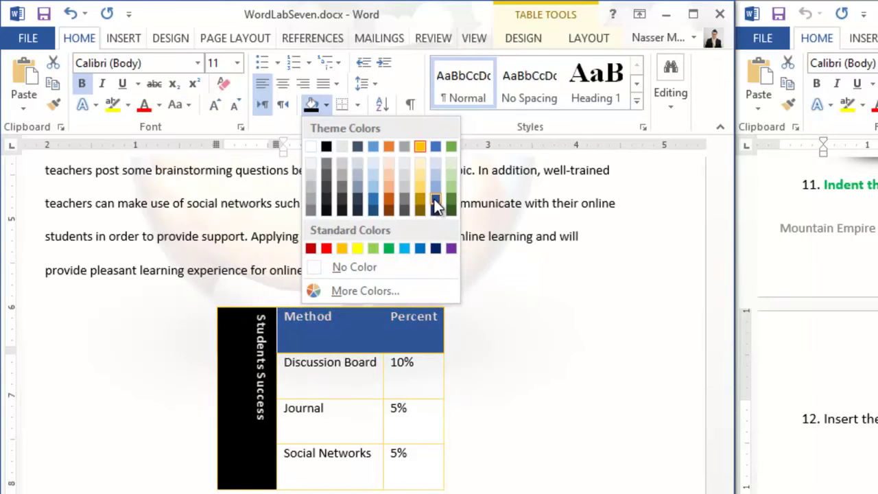
pyautogui.click(437, 247)
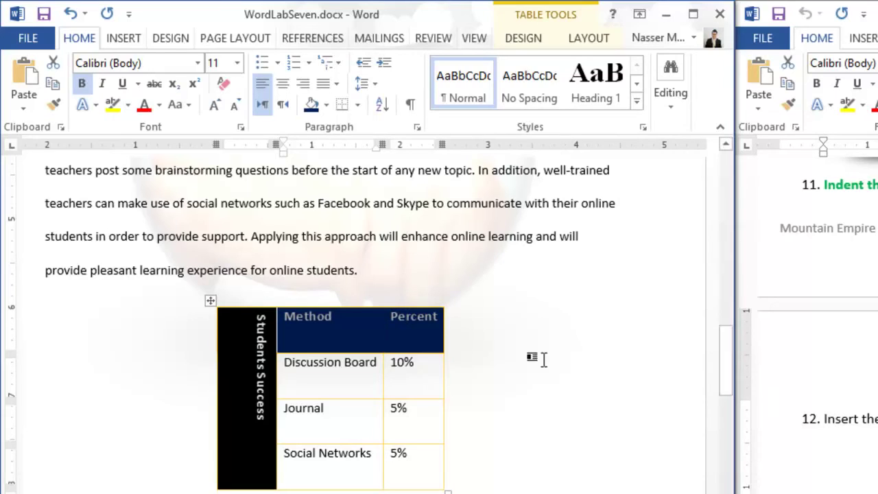
# Step: Increase the font size of the Method and Percent headers to 14
pyautogui.click(343, 327)
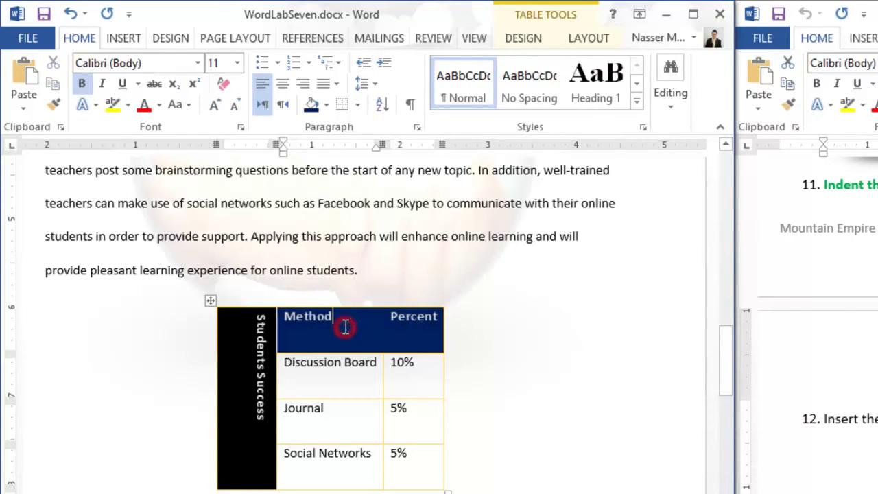
pyautogui.click(284, 313)
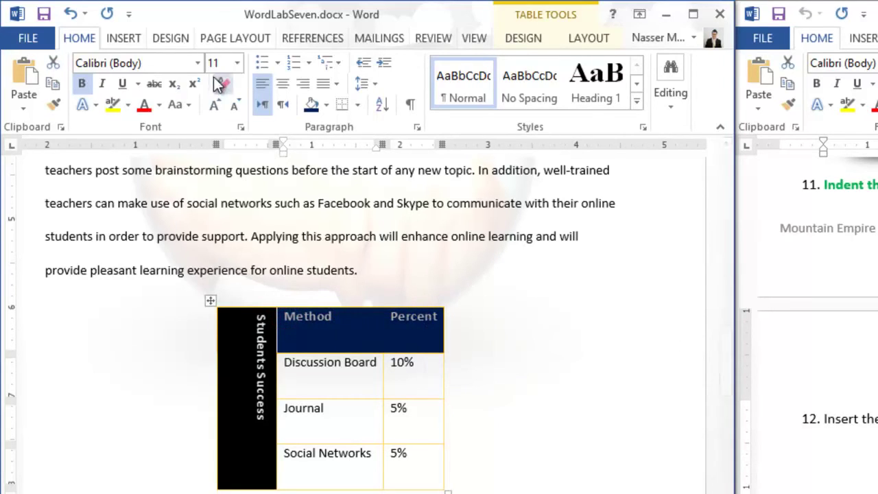
pyautogui.click(211, 108)
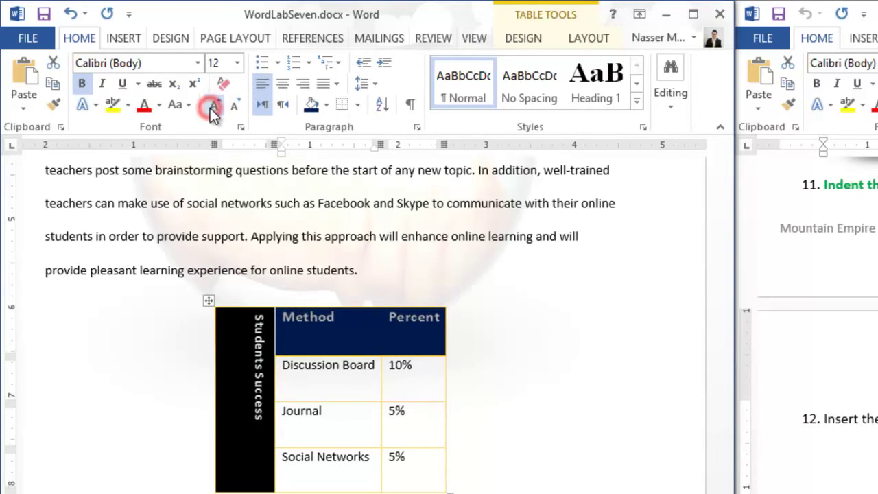
pyautogui.click(211, 108)
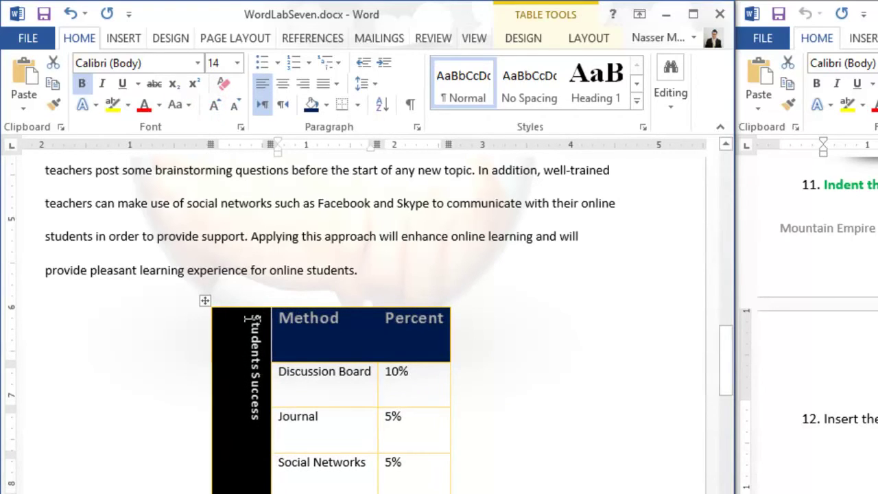
# Step: Increase the Students Success text to size 16 and make the text of the table's body cells bold
pyautogui.moveTo(254, 317); pyautogui.dragTo(257, 447)
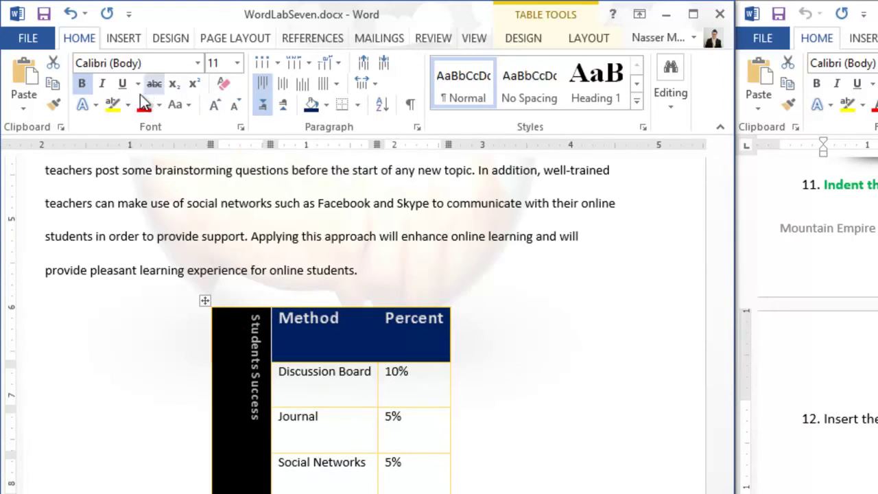
pyautogui.click(217, 106)
pyautogui.click(216, 106)
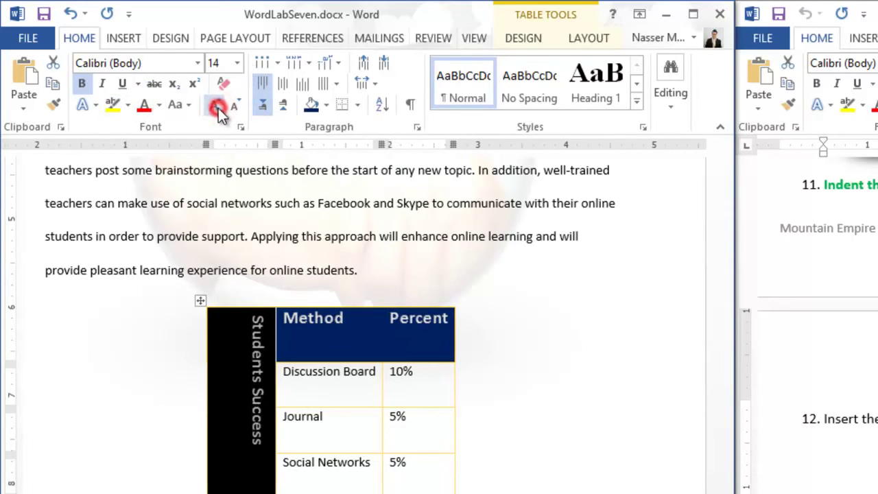
pyautogui.click(217, 107)
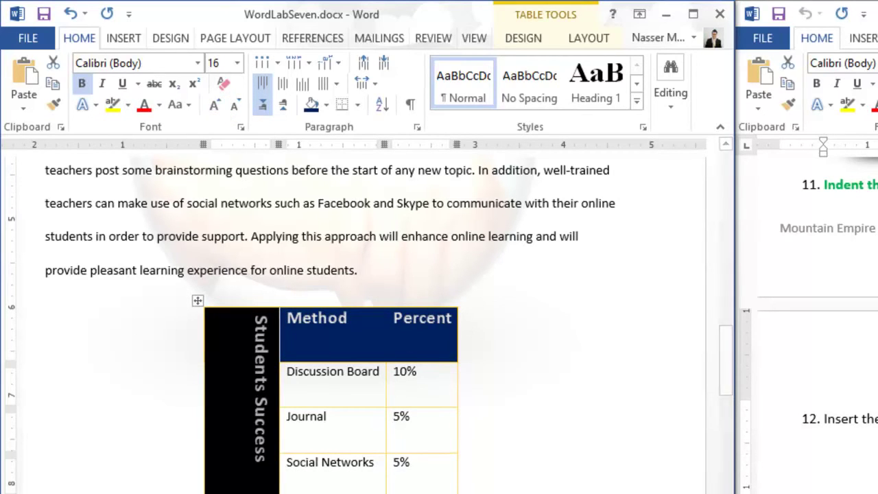
pyautogui.click(446, 343)
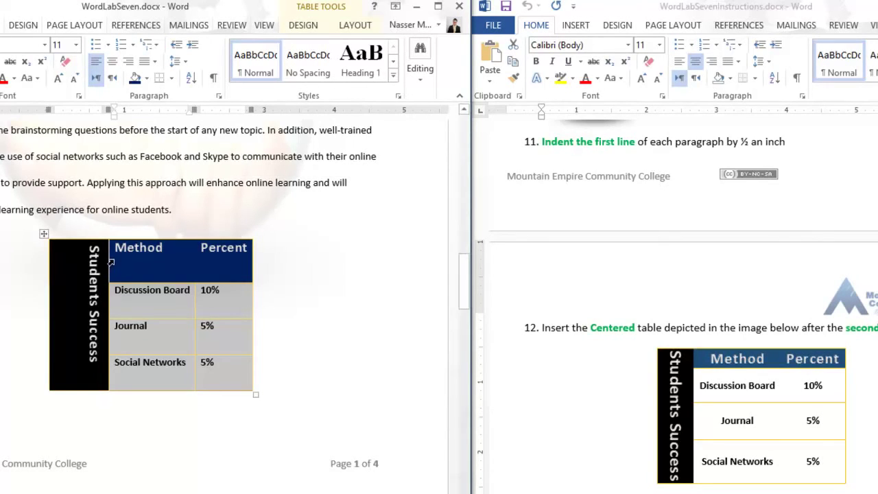
# Step: Set the Students Success paragraph's indents before and after text to 0", spacing after to 0 pt and line spacing to Single
pyautogui.moveTo(93, 245); pyautogui.dragTo(96, 360)
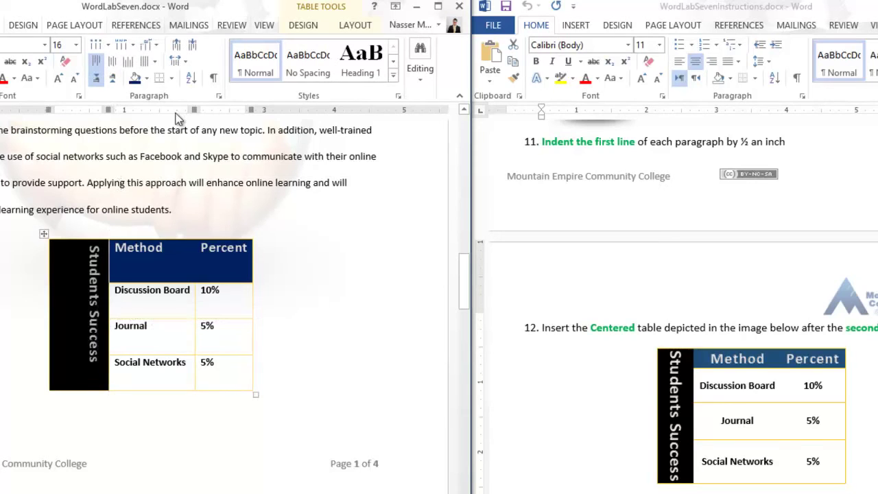
pyautogui.click(217, 97)
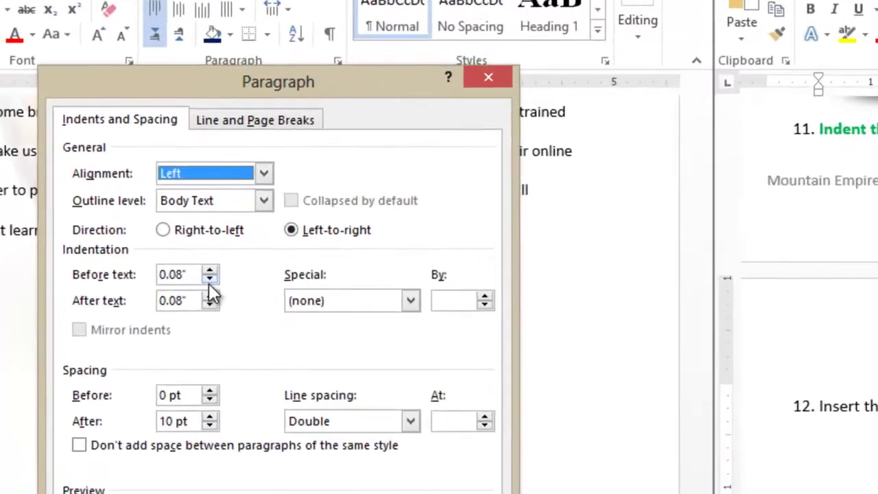
pyautogui.click(209, 279)
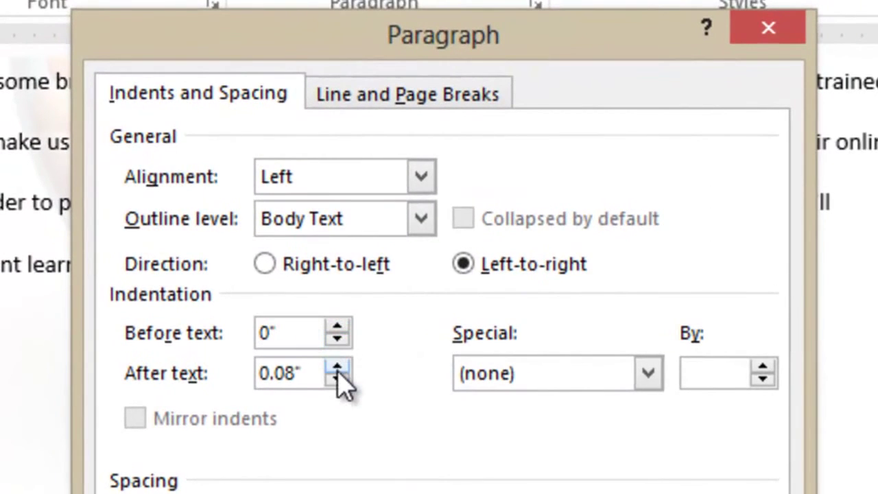
pyautogui.click(209, 304)
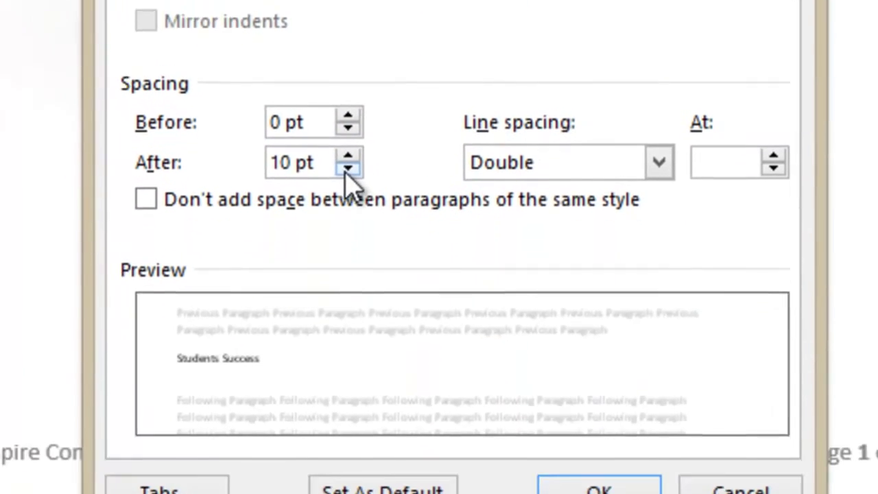
pyautogui.click(349, 134)
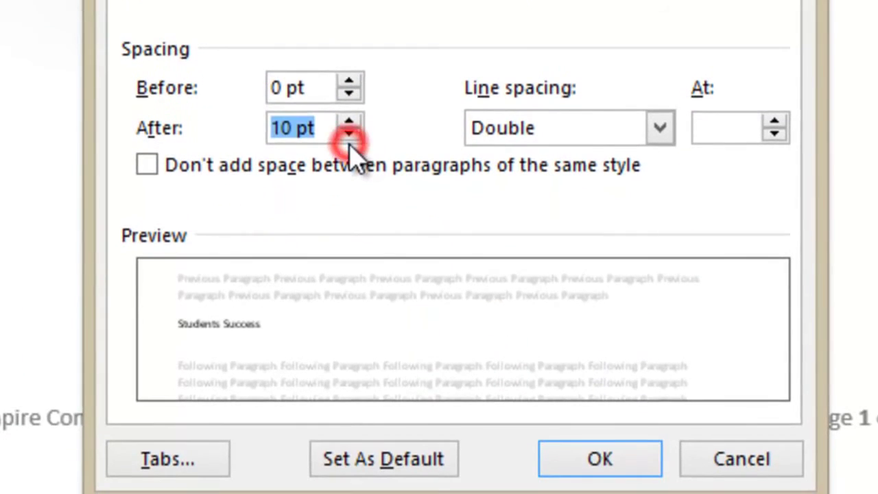
pyautogui.click(349, 134)
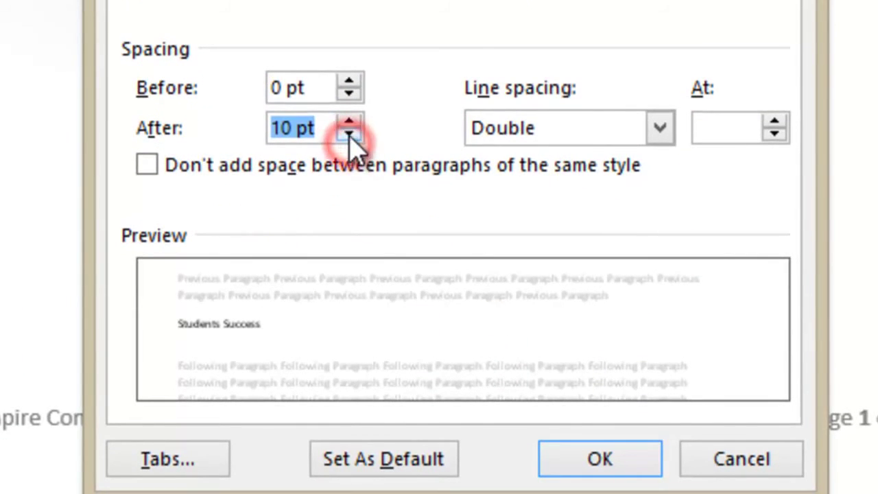
pyautogui.click(349, 134)
pyautogui.click(596, 129)
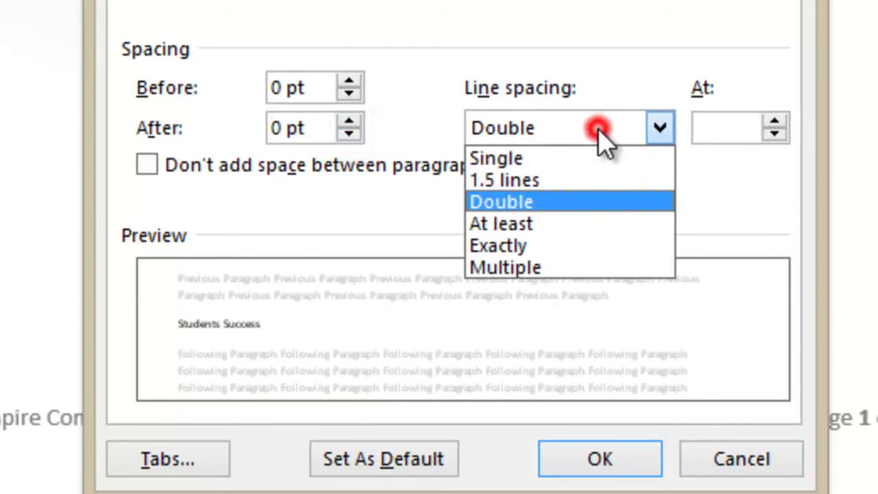
pyautogui.click(557, 159)
pyautogui.click(607, 456)
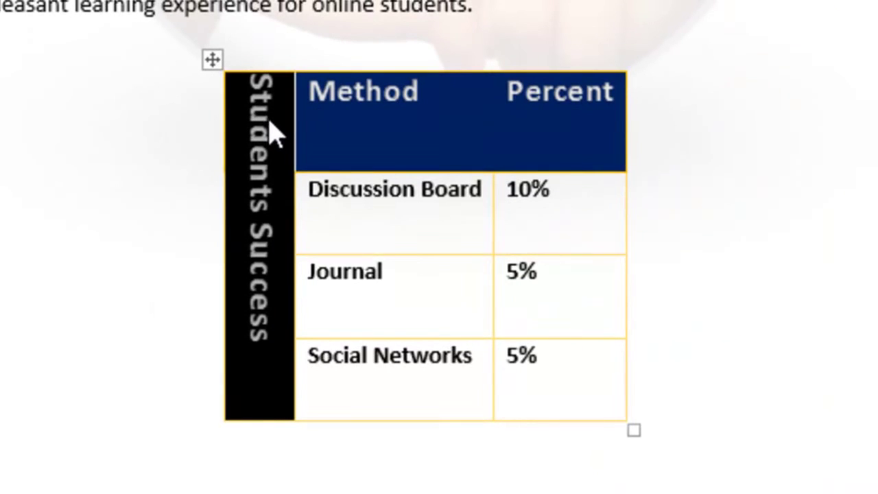
# Step: Set the Method and Percent header paragraphs' spacing after to 0 pt and line spacing to Single
pyautogui.moveTo(308, 94); pyautogui.dragTo(601, 118)
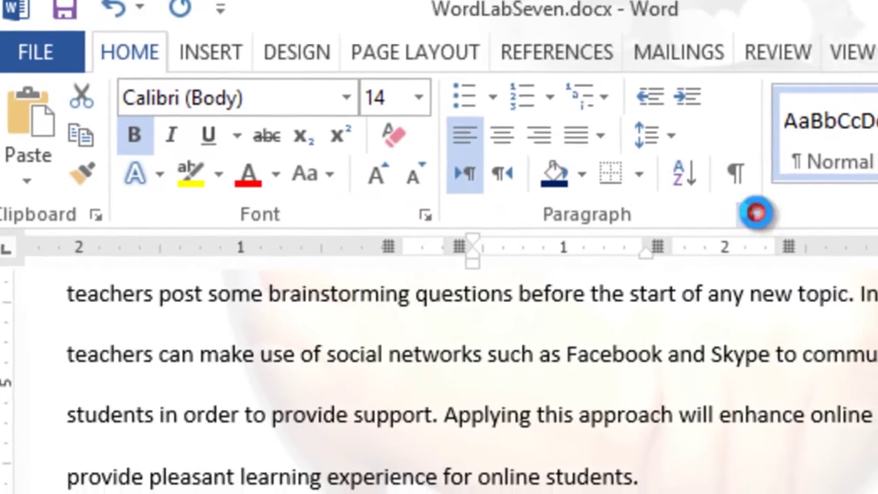
pyautogui.click(757, 213)
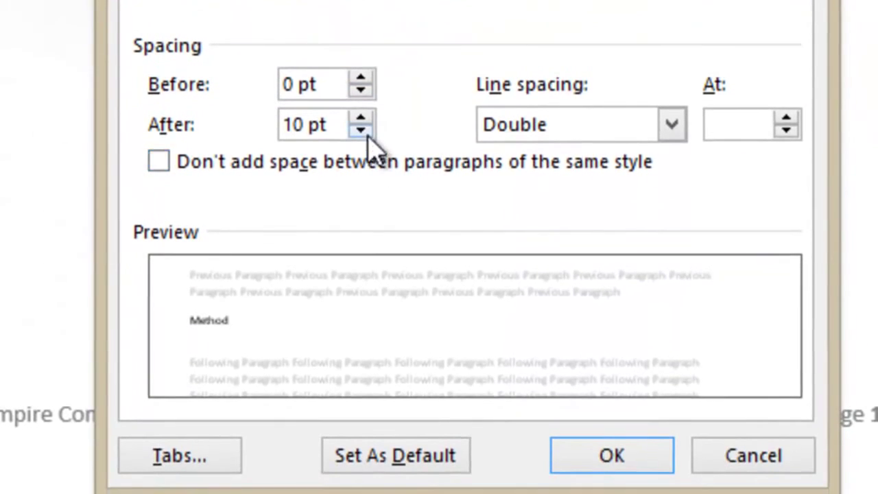
pyautogui.click(362, 193)
pyautogui.click(362, 193)
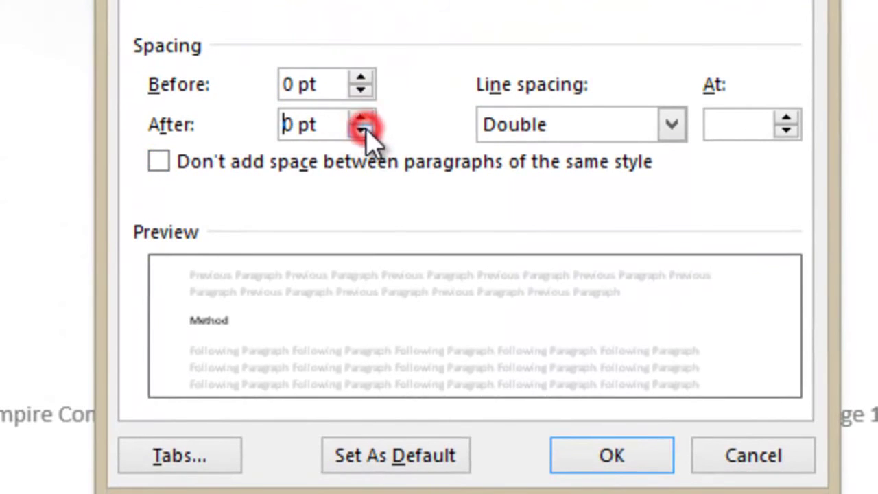
pyautogui.click(672, 125)
pyautogui.click(629, 155)
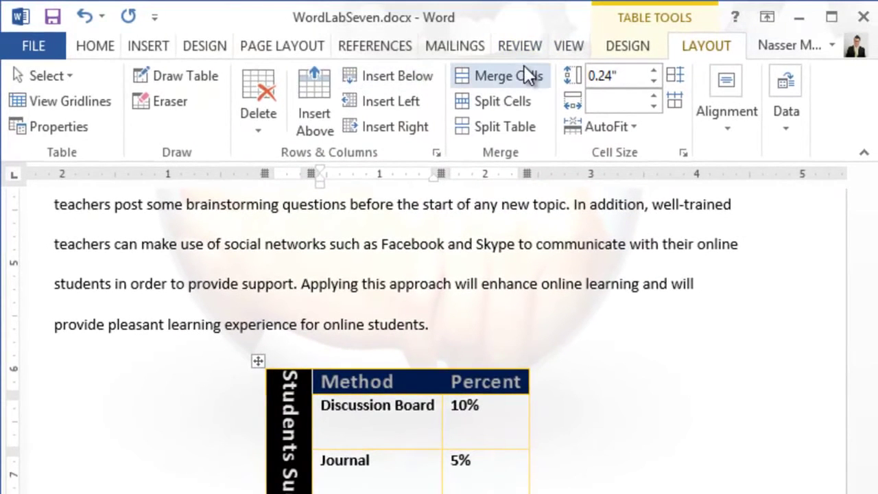
# Step: Center the text horizontally and vertically in the Method and Percent header cells and in the Students Success cell
pyautogui.click(627, 48)
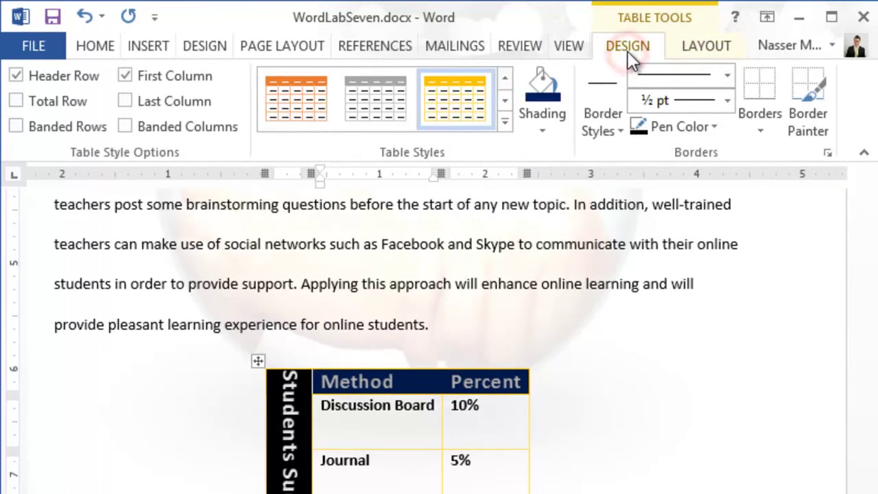
pyautogui.click(714, 45)
pyautogui.click(833, 18)
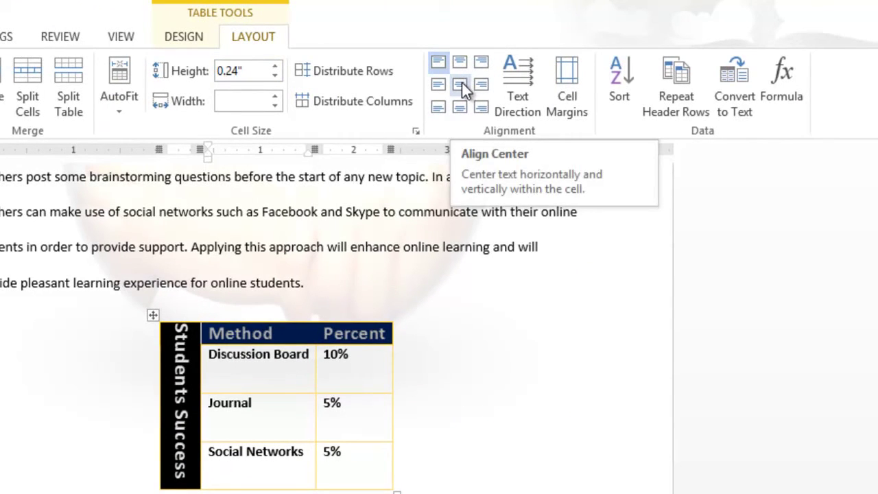
pyautogui.click(462, 82)
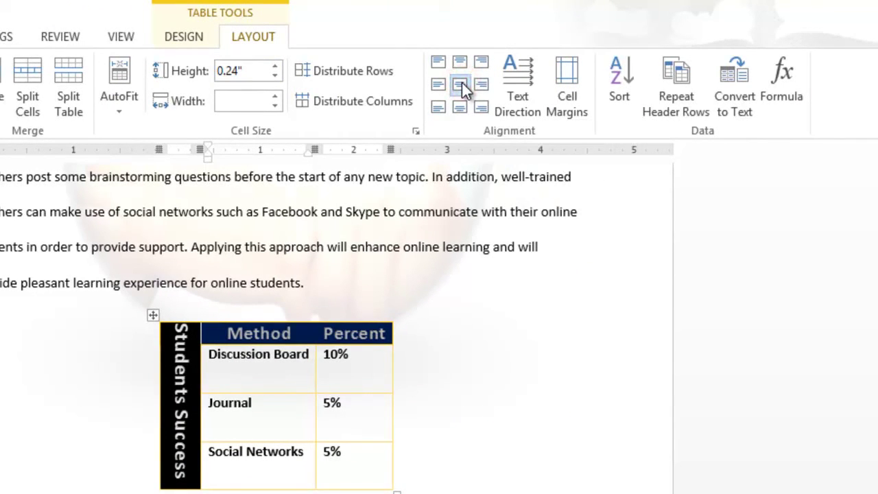
pyautogui.click(180, 350)
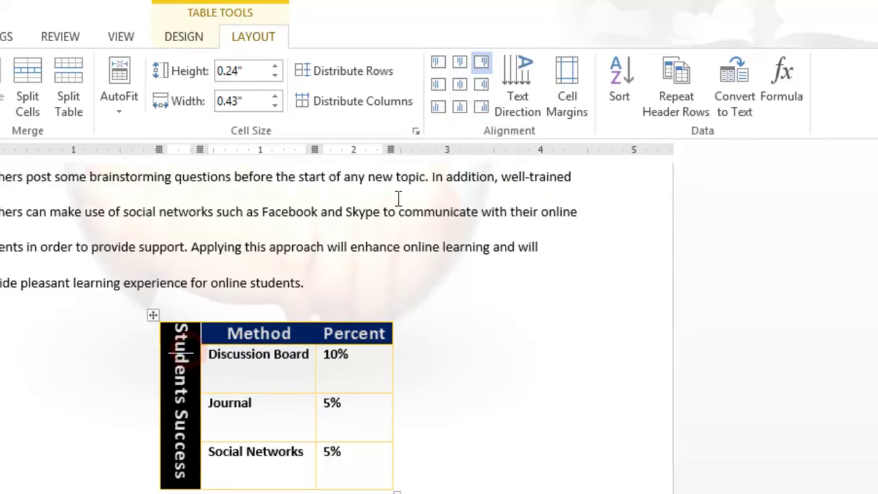
pyautogui.click(466, 82)
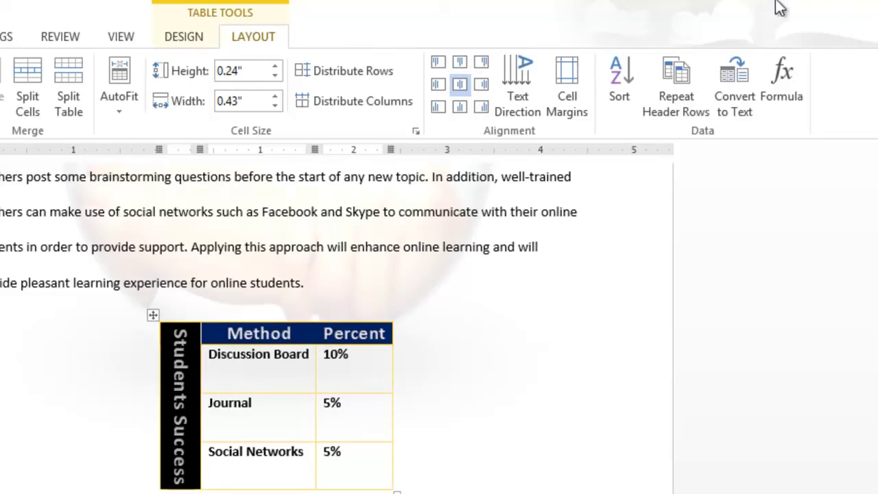
pyautogui.doubleClick(612, 26)
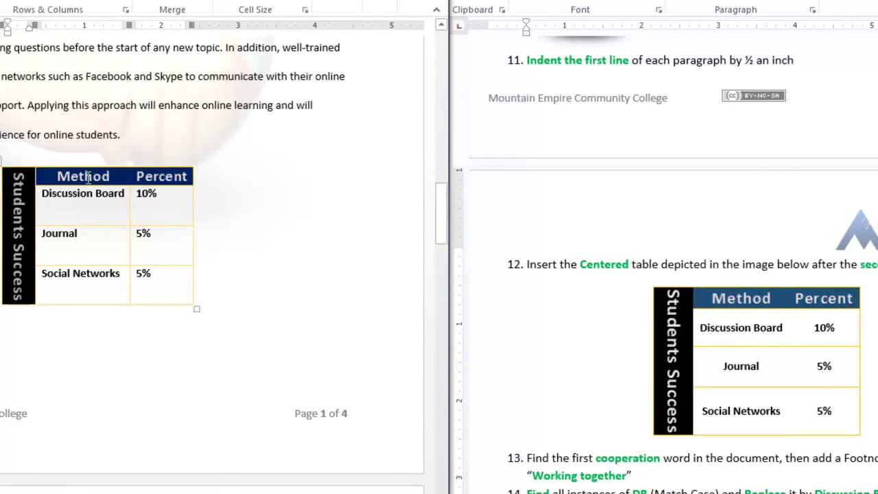
# Step: Enlarge the whole Students Success table slightly
pyautogui.click(441, 218)
pyautogui.moveTo(441, 218); pyautogui.dragTo(444, 207)
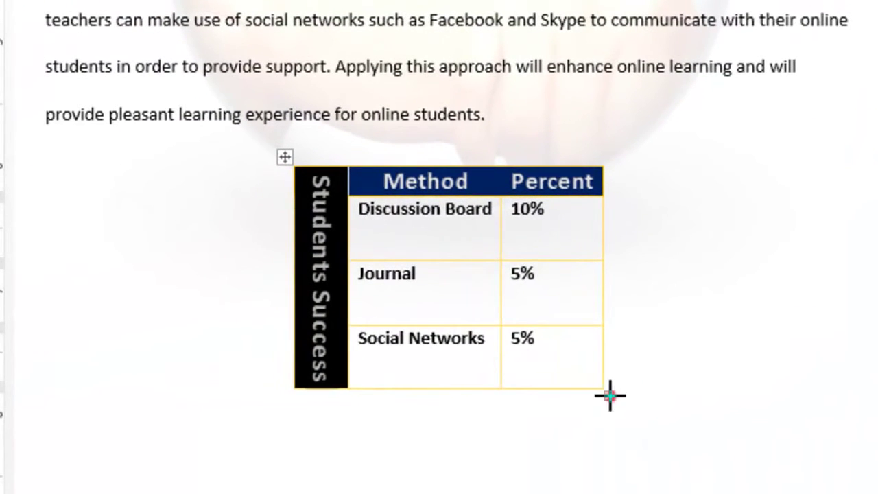
pyautogui.moveTo(610, 396)
pyautogui.mouseDown()
pyautogui.moveTo(610, 378)
pyautogui.moveTo(588, 358)
pyautogui.moveTo(637, 407)
pyautogui.moveTo(642, 391)
pyautogui.moveTo(582, 384)
pyautogui.moveTo(617, 388)
pyautogui.moveTo(610, 391)
pyautogui.mouseUp()
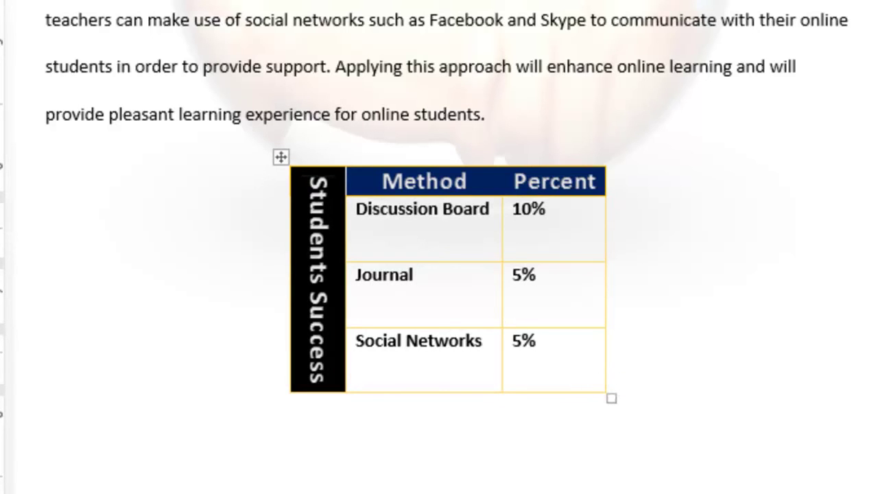
# Step: Search WordLabSeven.docx for the word "cooperation", starting from the beginning of the document
pyautogui.scroll(-7, 439, 247)
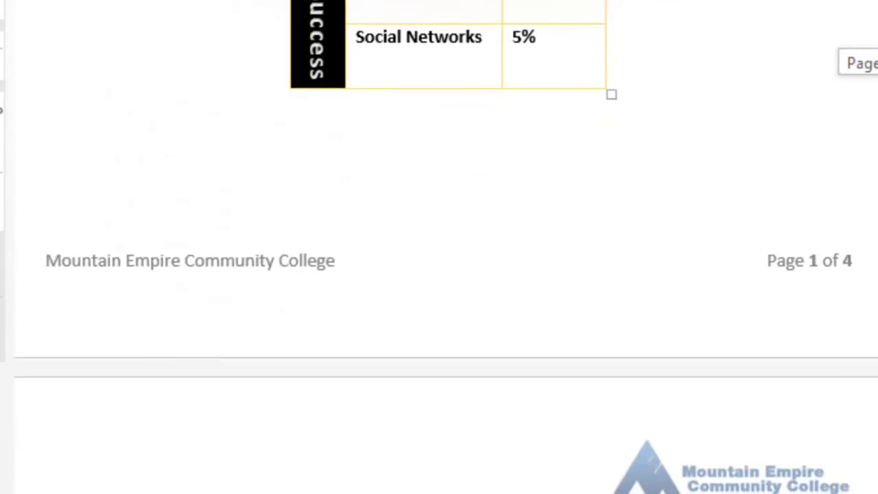
pyautogui.scroll(-1, 439, 247)
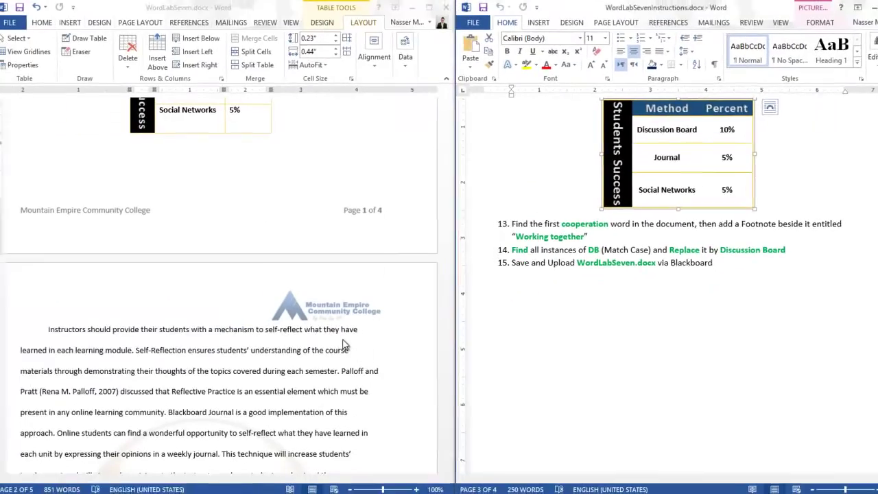
pyautogui.click(343, 344)
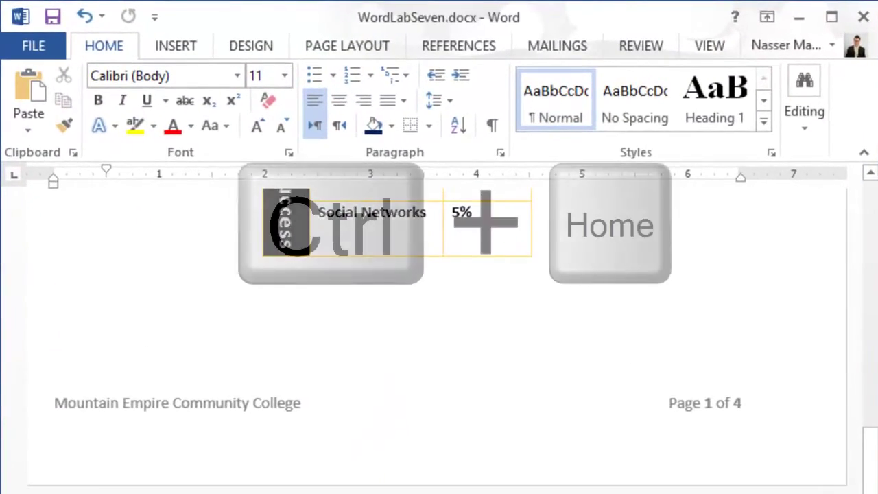
pyautogui.hotkey('ctrl', 'Home')
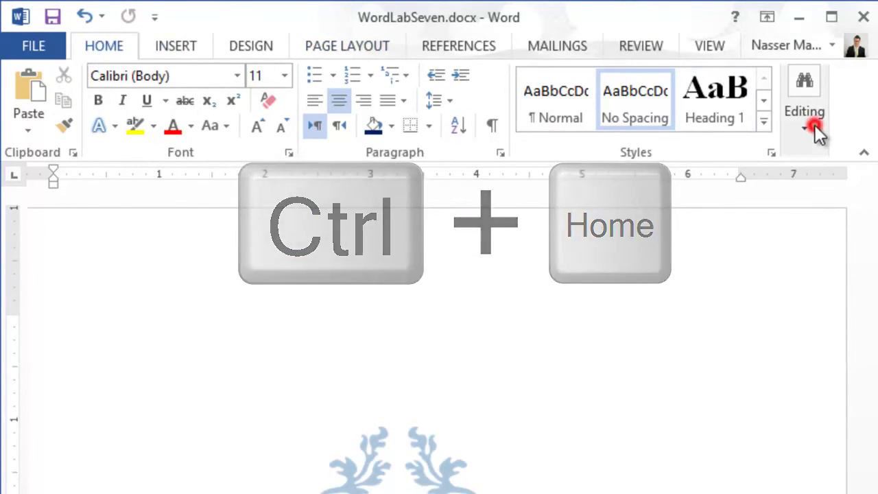
pyautogui.click(815, 125)
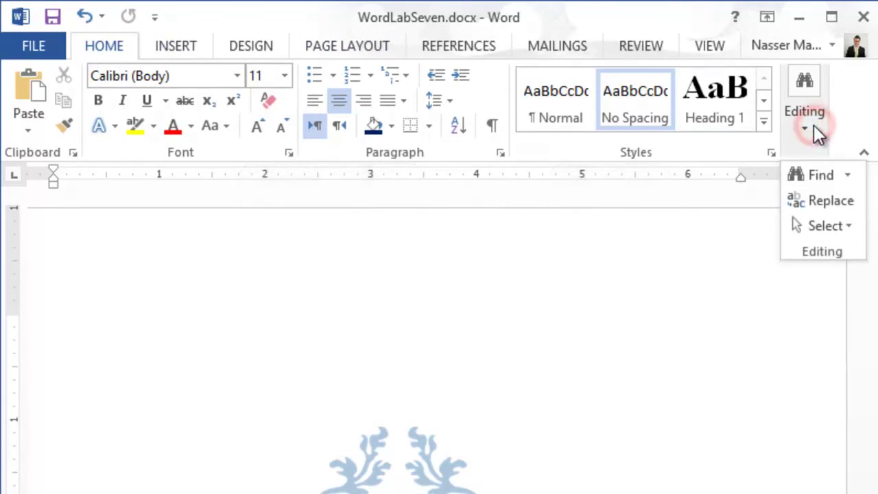
pyautogui.click(823, 183)
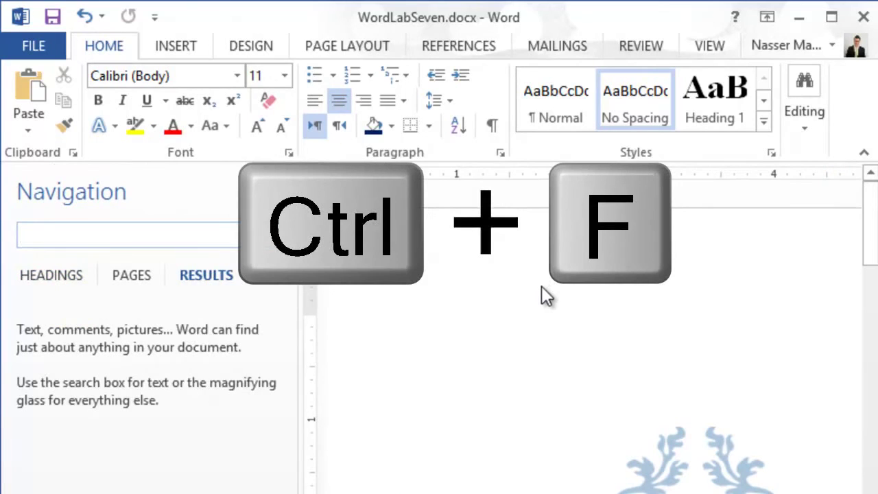
pyautogui.write('coo')
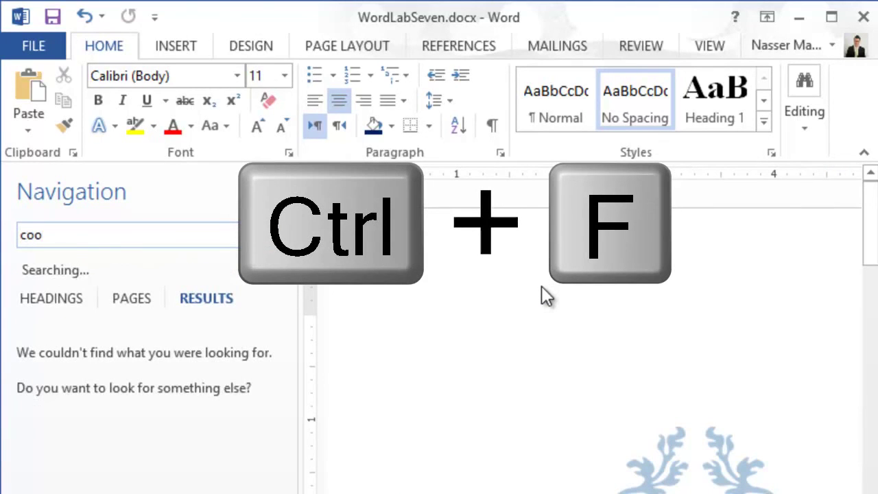
pyautogui.write('peration')
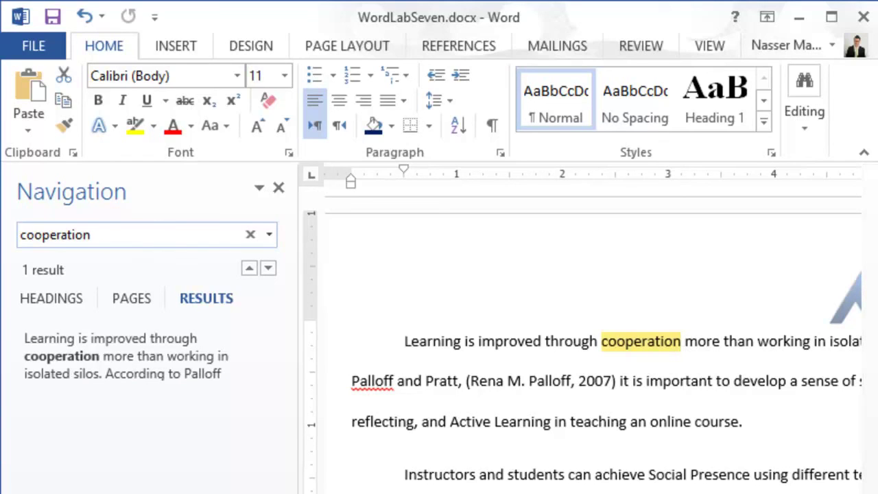
# Step: Add a footnote reading "Working together" directly after the word "cooperation" and check its reference mark in the paragraph
pyautogui.click(682, 339)
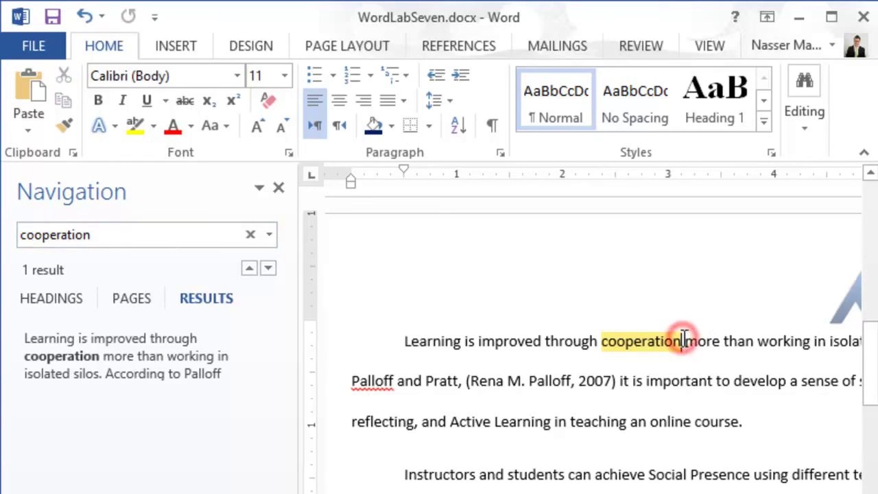
pyautogui.click(279, 187)
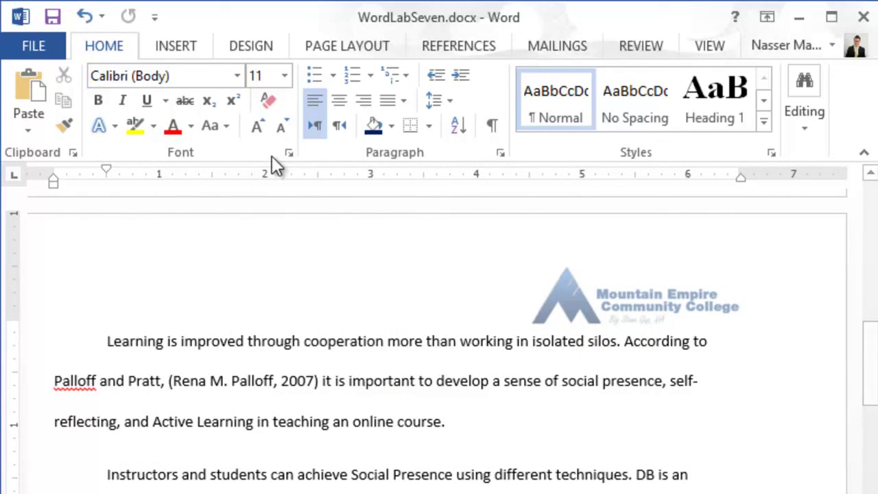
pyautogui.click(448, 44)
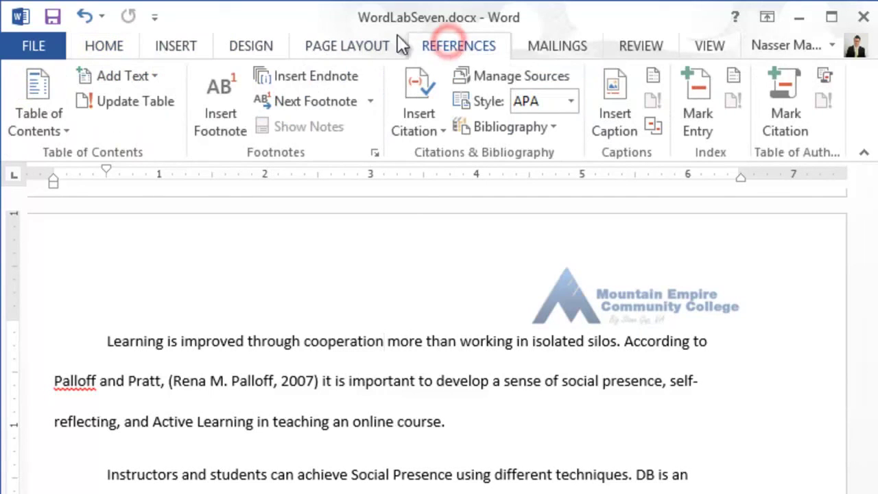
pyautogui.click(222, 131)
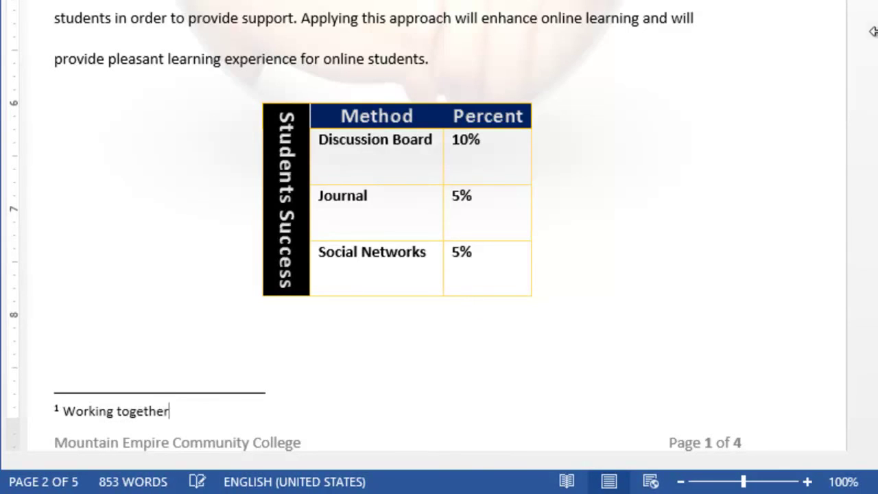
pyautogui.scroll(2, 741, 221)
pyautogui.click(741, 221)
pyautogui.moveTo(870, 399); pyautogui.dragTo(861, 361)
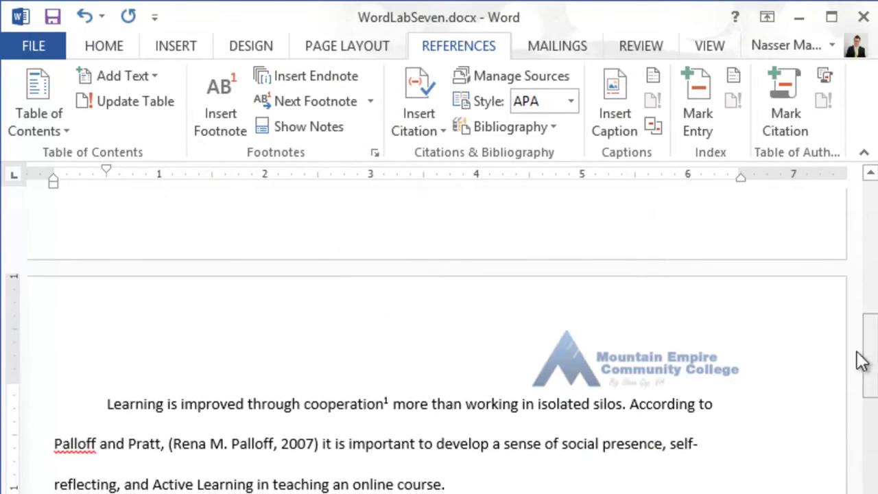
pyautogui.moveTo(387, 403)
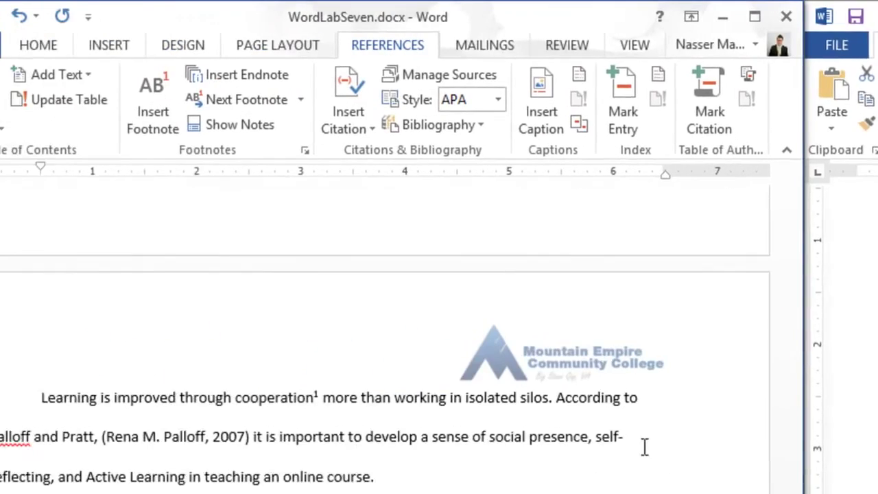
# Step: Set up a case-matched replacement of "DB" with "Discussion Board" in WordLabSeven.docx
pyautogui.click(439, 456)
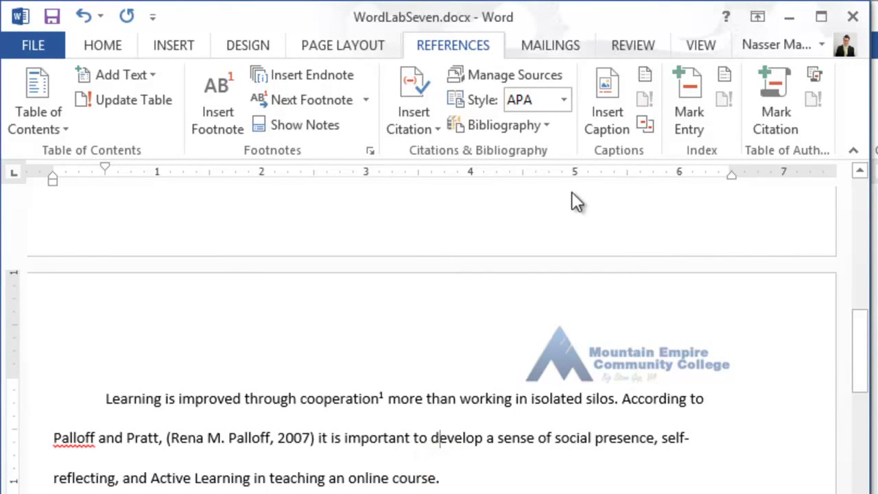
pyautogui.click(105, 45)
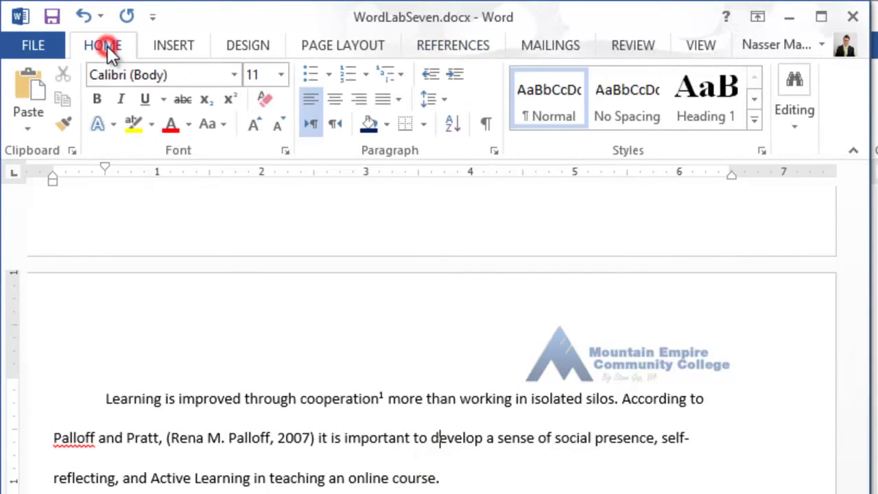
pyautogui.click(796, 123)
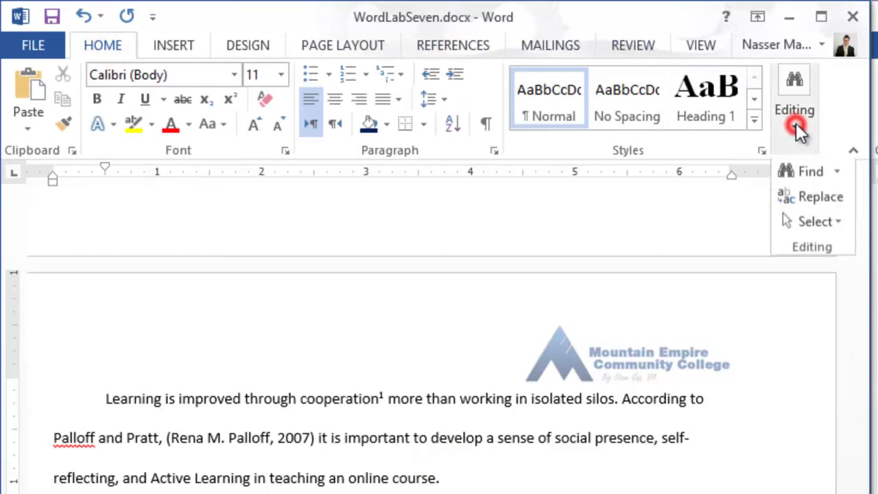
pyautogui.click(824, 199)
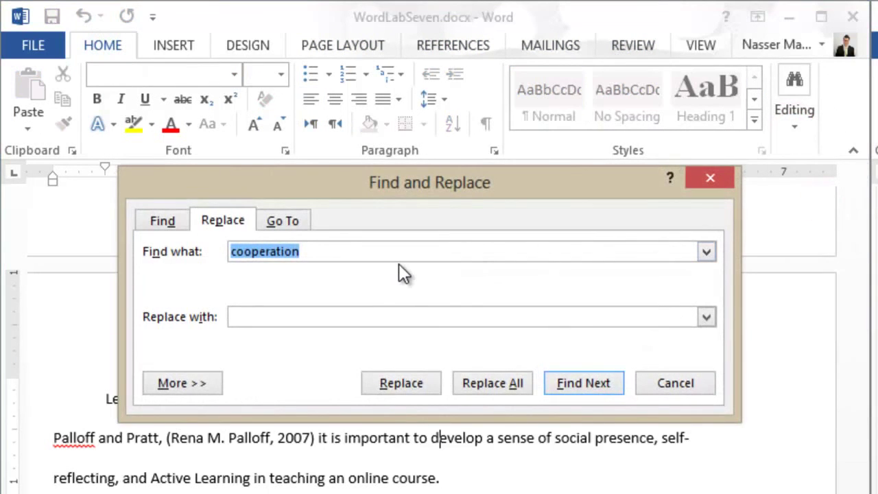
pyautogui.write('DB')
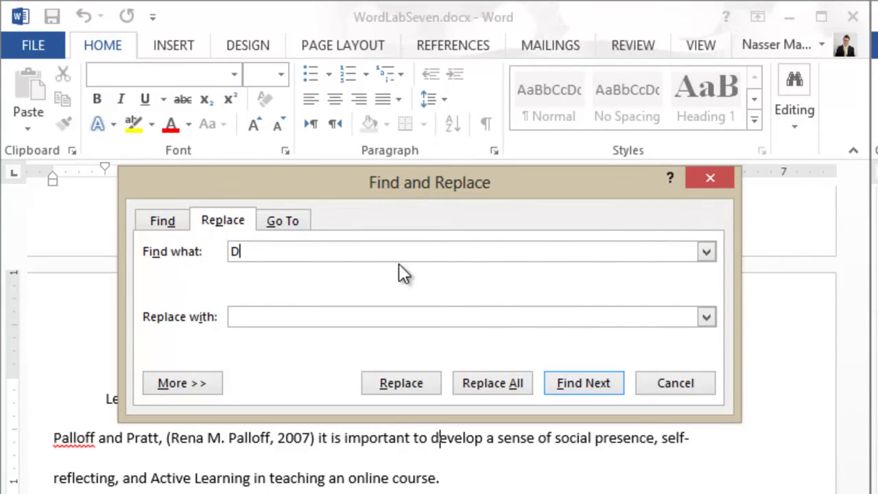
pyautogui.click(365, 311)
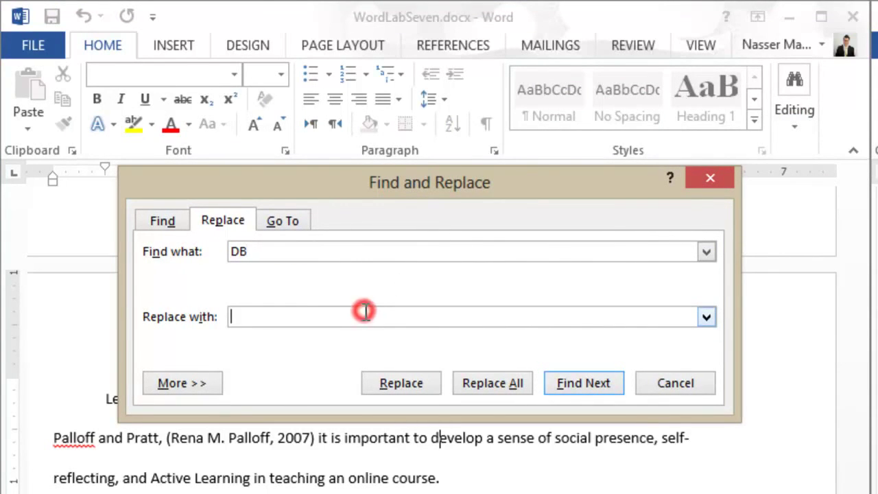
pyautogui.write('Discu')
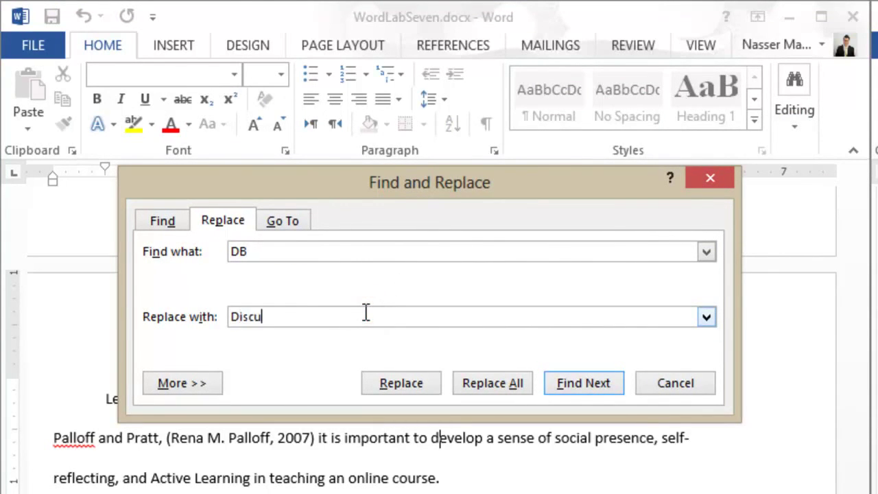
pyautogui.write('ssion Board')
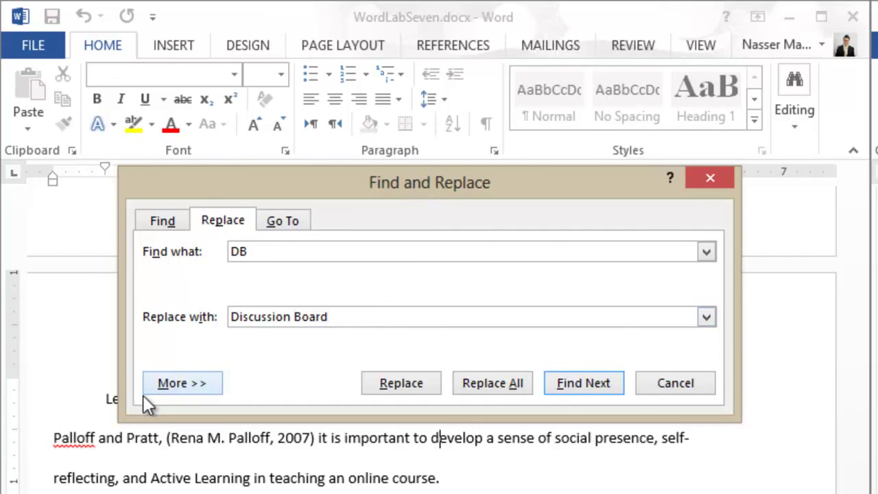
pyautogui.click(166, 381)
pyautogui.click(189, 458)
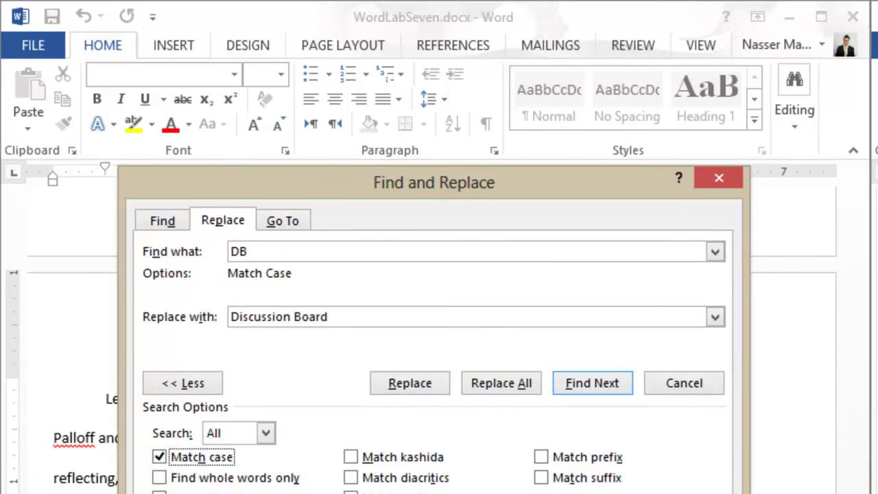
# Step: Find the first DB, replace all its instances in the document, and close the find-and-replace dialog
pyautogui.click(412, 383)
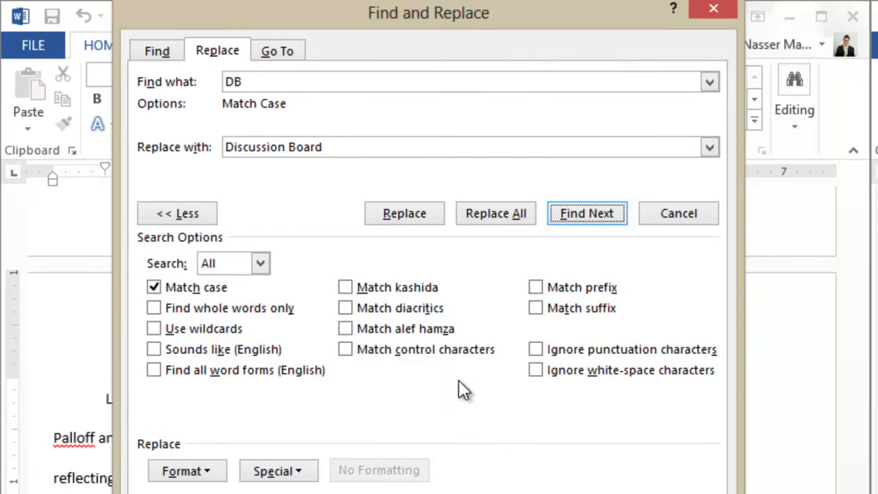
pyautogui.click(409, 212)
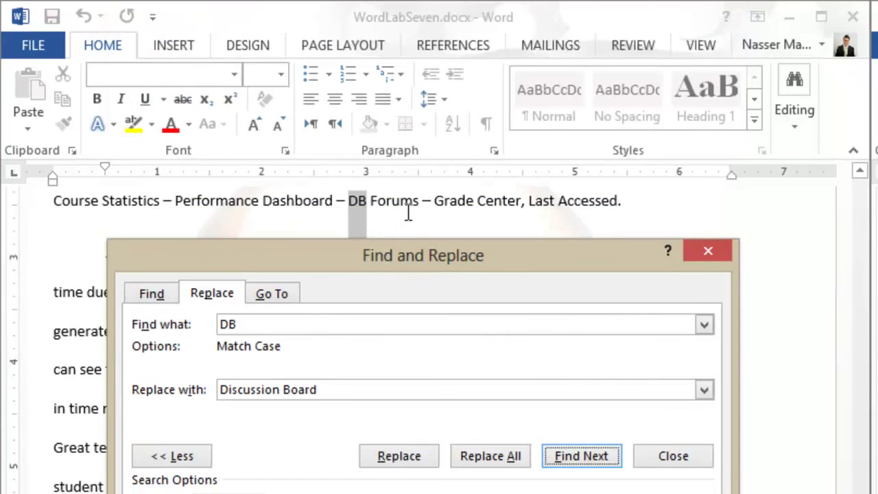
pyautogui.click(511, 458)
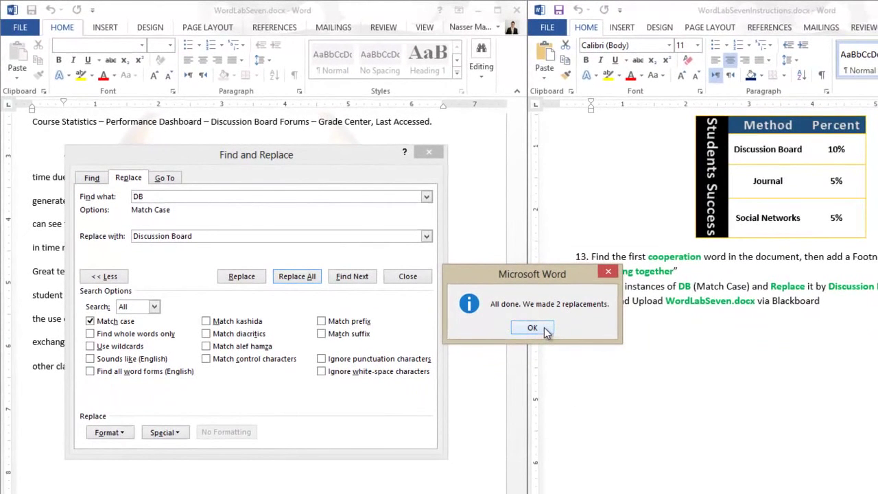
pyautogui.click(543, 326)
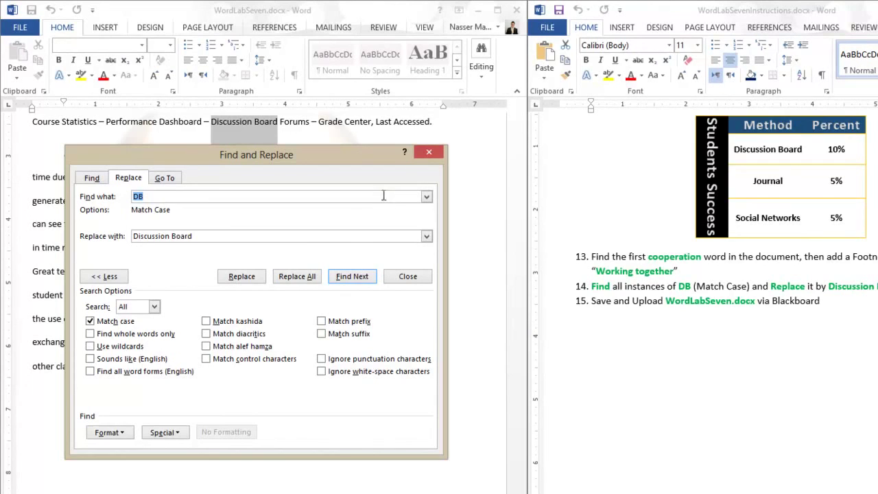
pyautogui.click(430, 152)
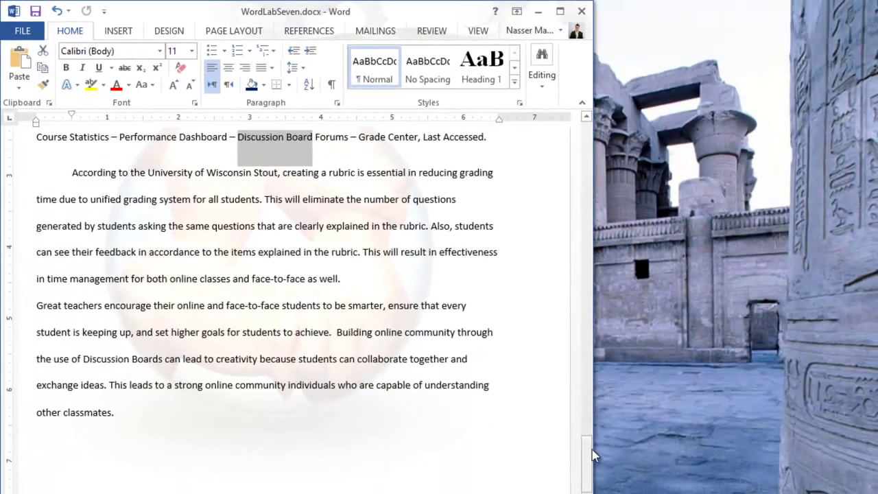
# Step: Review the completed WordLabSeven.docx from its last page back up to the title page
pyautogui.moveTo(592, 454); pyautogui.dragTo(581, 493)
pyautogui.click(576, 403)
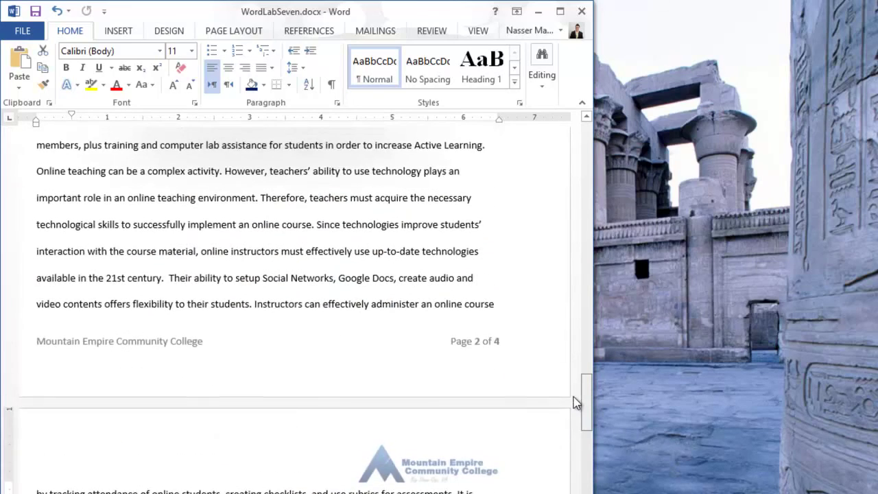
pyautogui.moveTo(576, 403); pyautogui.dragTo(588, 140)
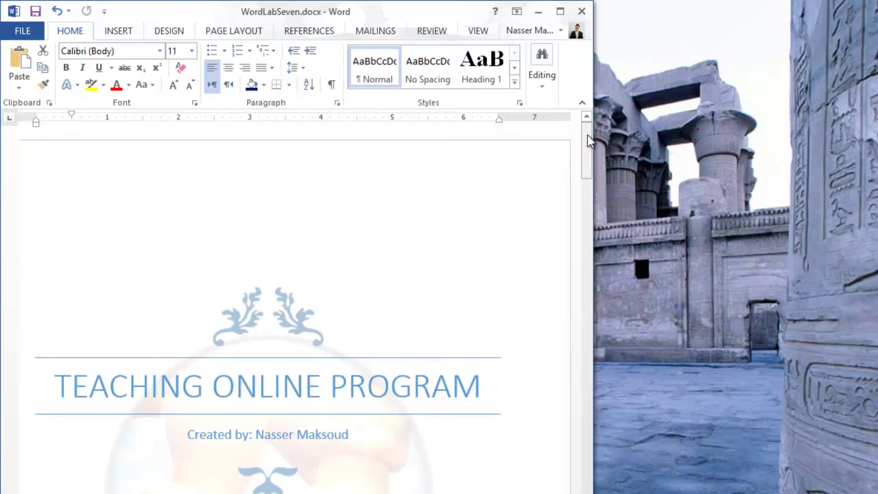